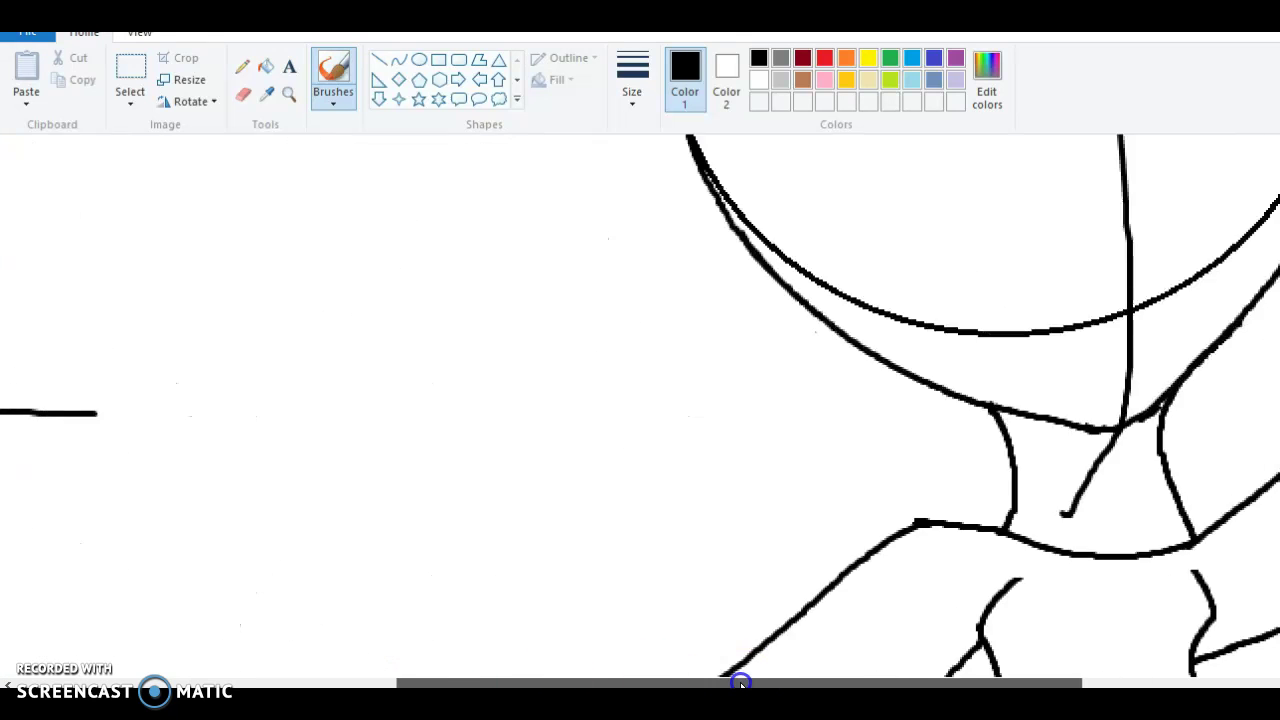
# Try a long brush stroke across the upper part of the waving figure's head circle.
pyautogui.scroll(1, 700, 400)
pyautogui.scroll(3, 1000, 620)
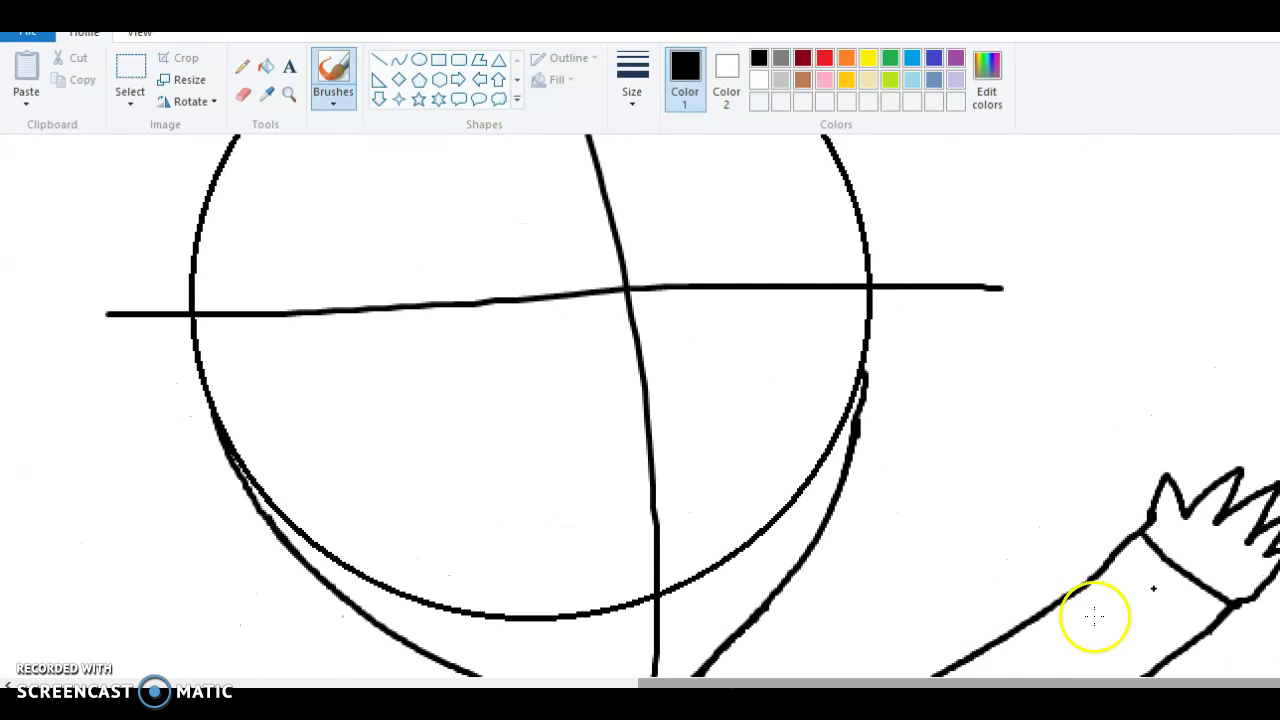
pyautogui.moveTo(951, 684); pyautogui.dragTo(830, 684)
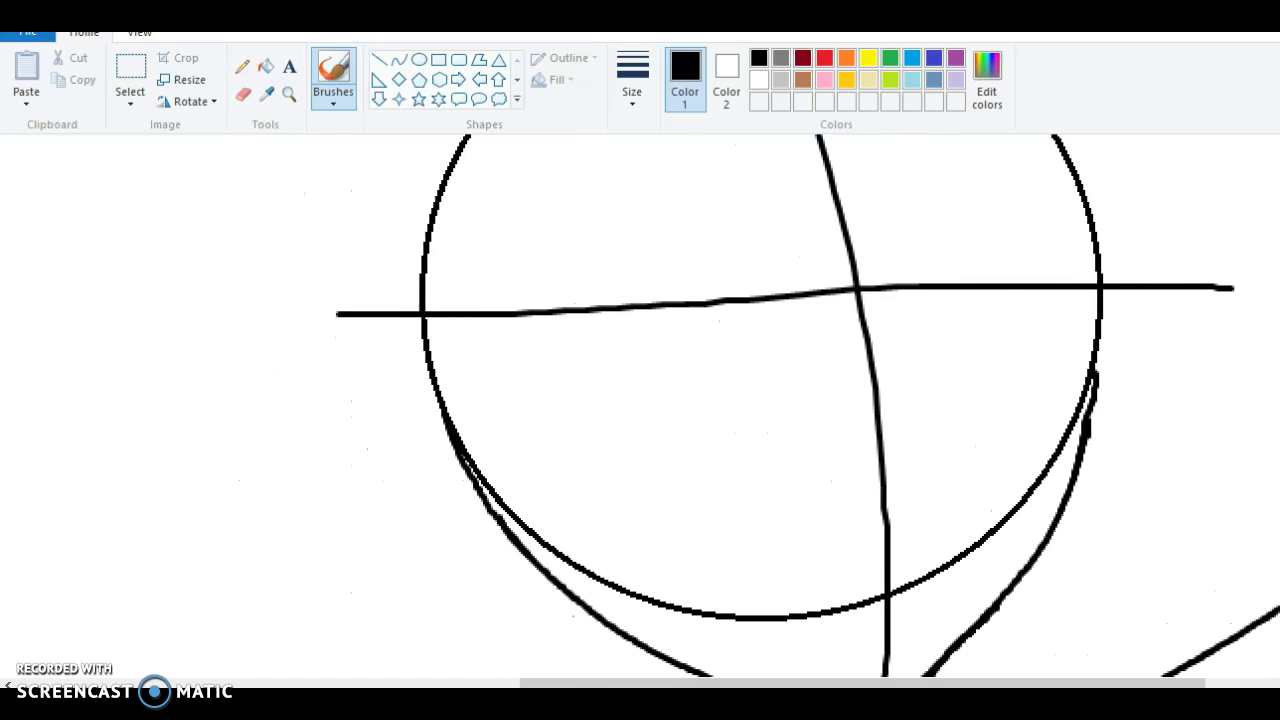
pyautogui.scroll(5, 808, 405)
pyautogui.scroll(-2, 808, 405)
pyautogui.scroll(3, 786, 405)
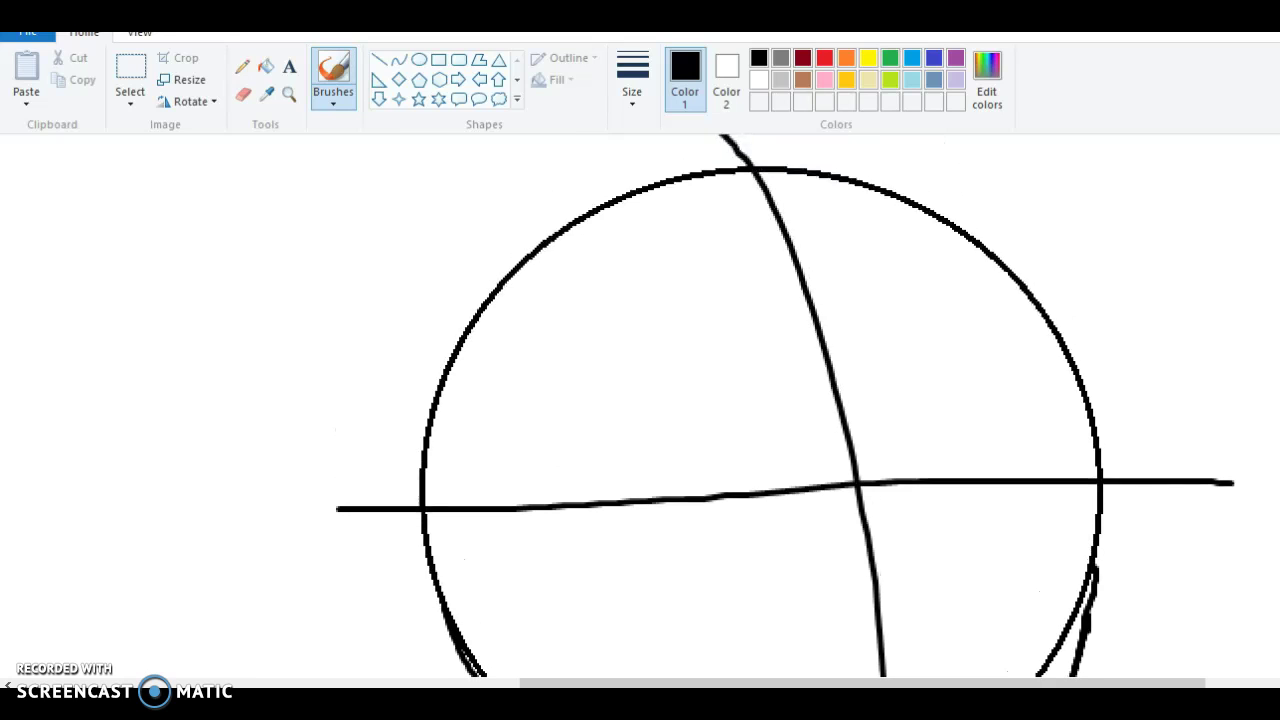
pyautogui.moveTo(1278, 318); pyautogui.dragTo(693, 272)
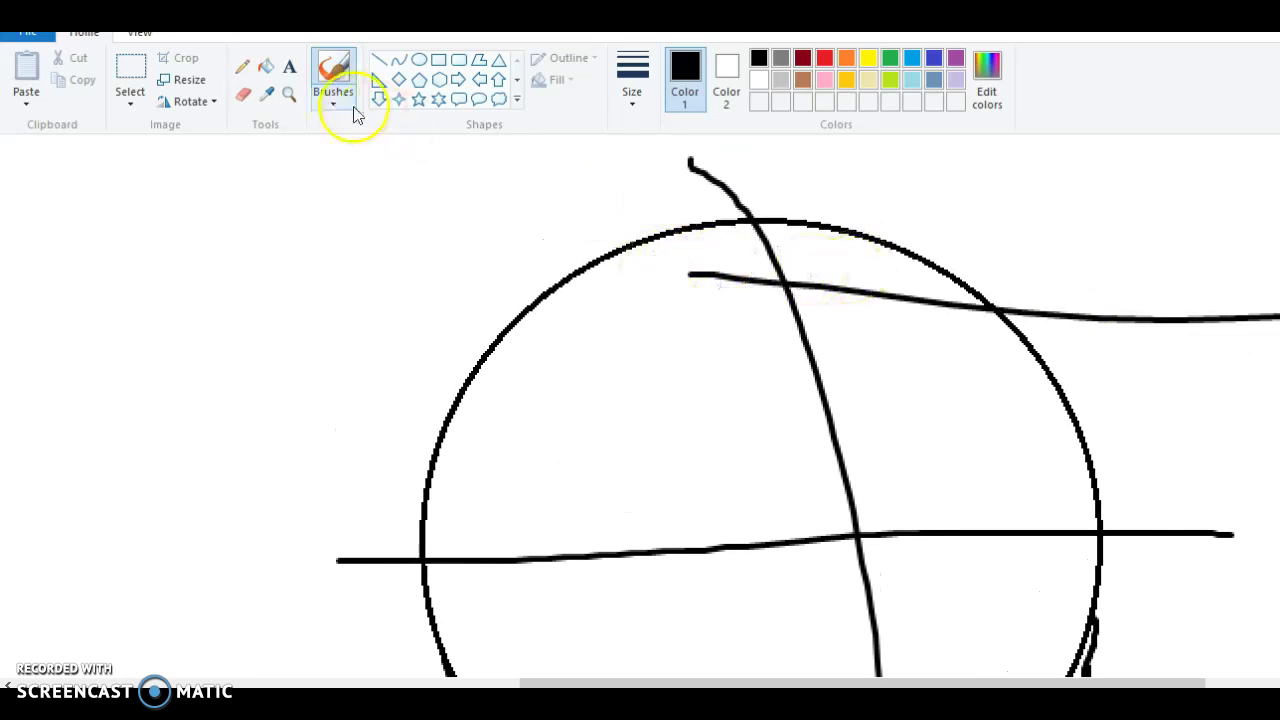
pyautogui.hotkey('ctrl', 'z')
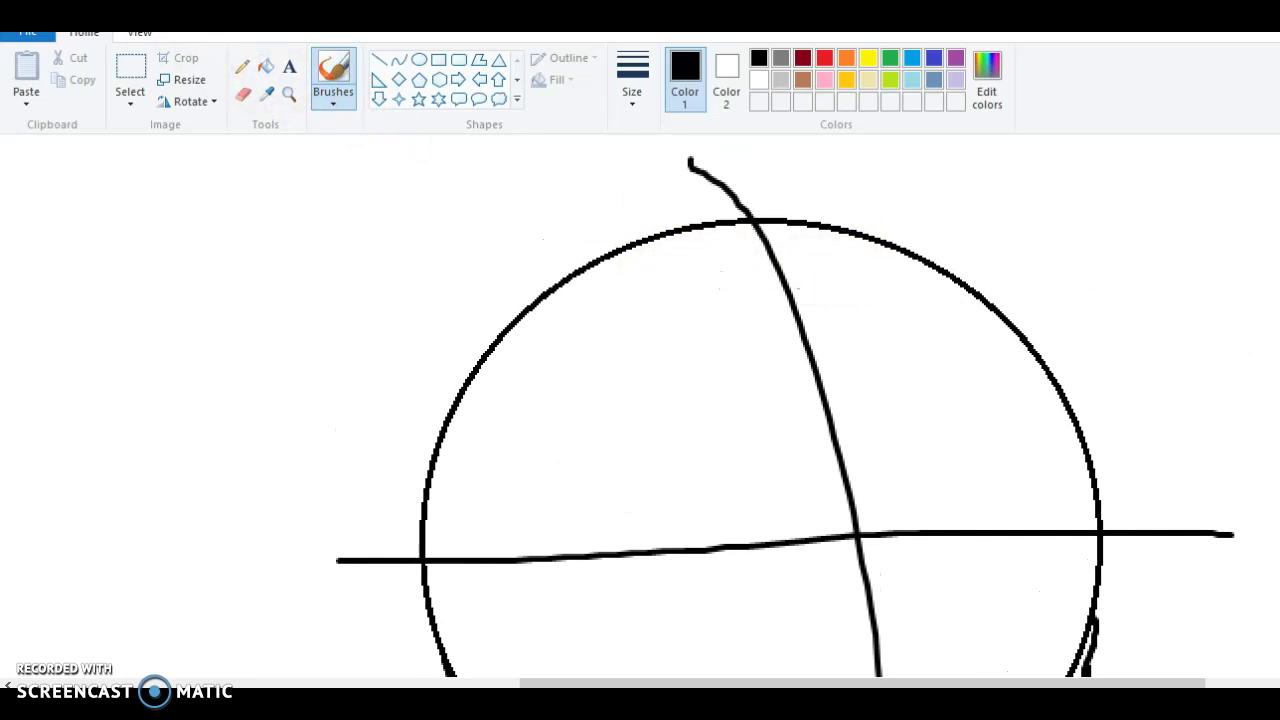
# Draw the left hair line from the waving figure's forehead down to the shoulder, ending in a zigzag along the shoulder.
pyautogui.moveTo(772, 404)
pyautogui.mouseDown()
pyautogui.moveTo(716, 606)
pyautogui.moveTo(700, 591)
pyautogui.mouseUp()
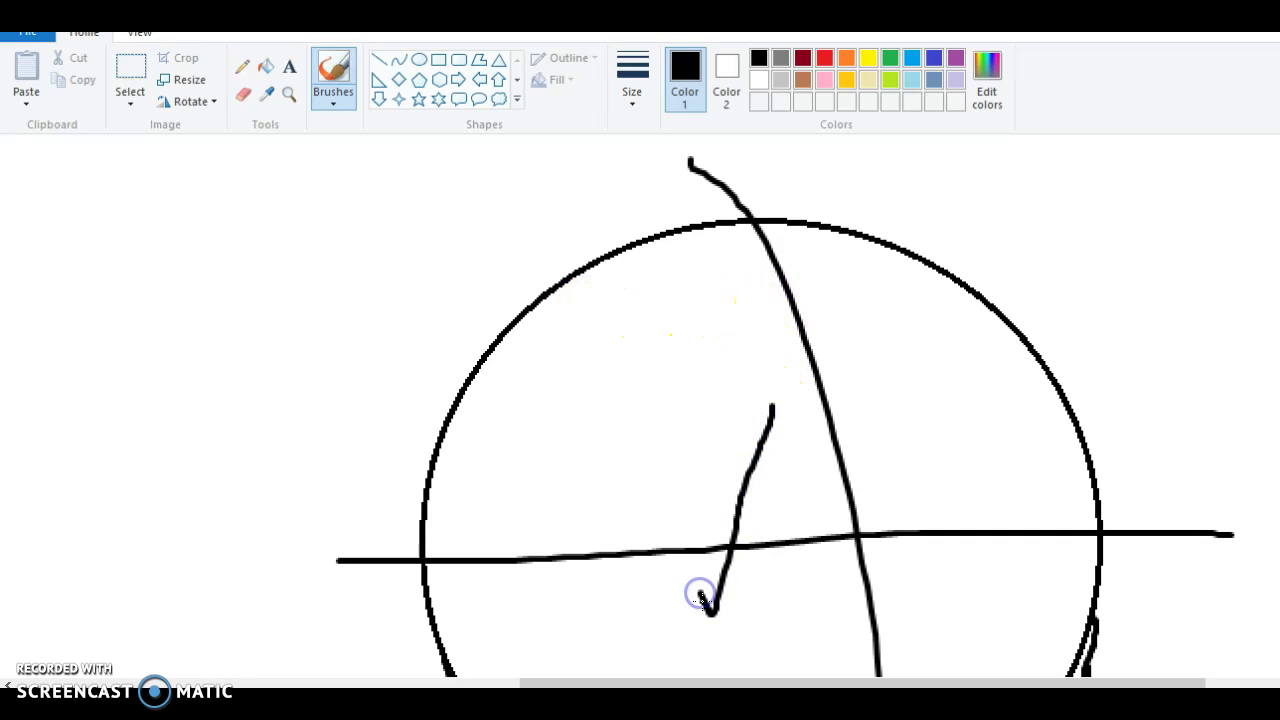
pyautogui.scroll(-5, 863, 380)
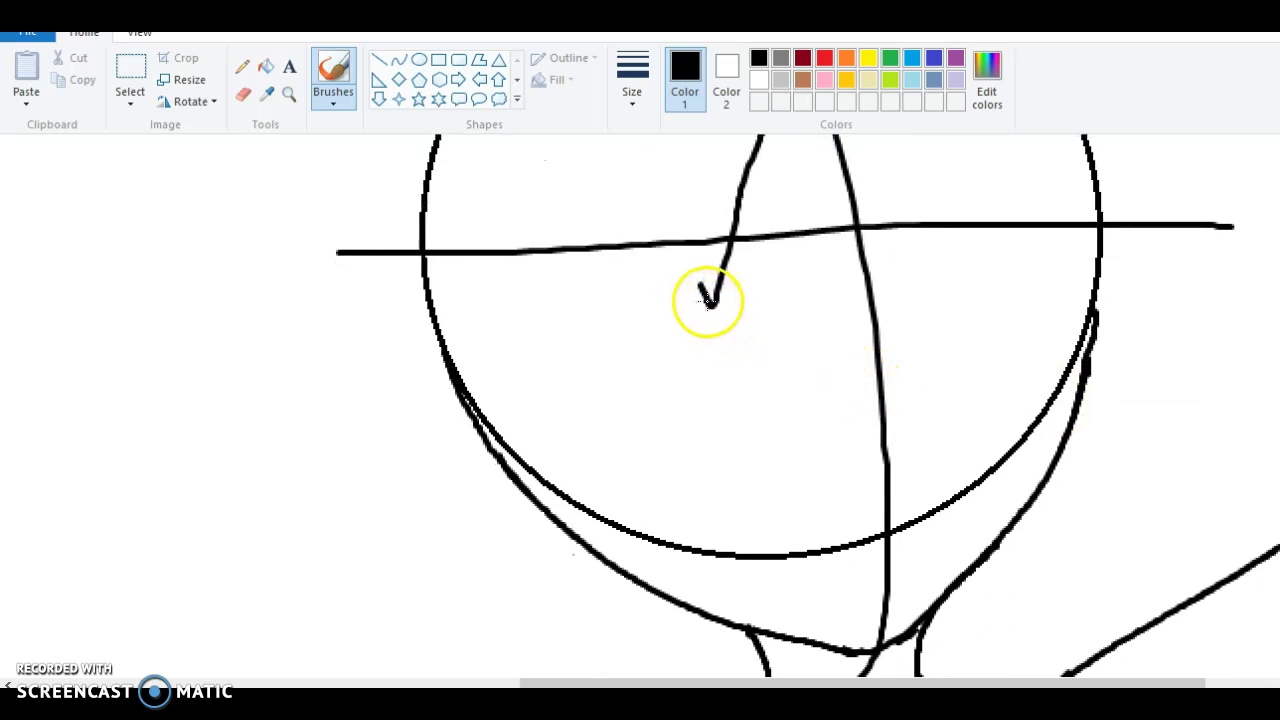
pyautogui.click(710, 308)
pyautogui.moveTo(710, 308)
pyautogui.mouseDown()
pyautogui.moveTo(676, 497)
pyautogui.moveTo(668, 678)
pyautogui.mouseUp()
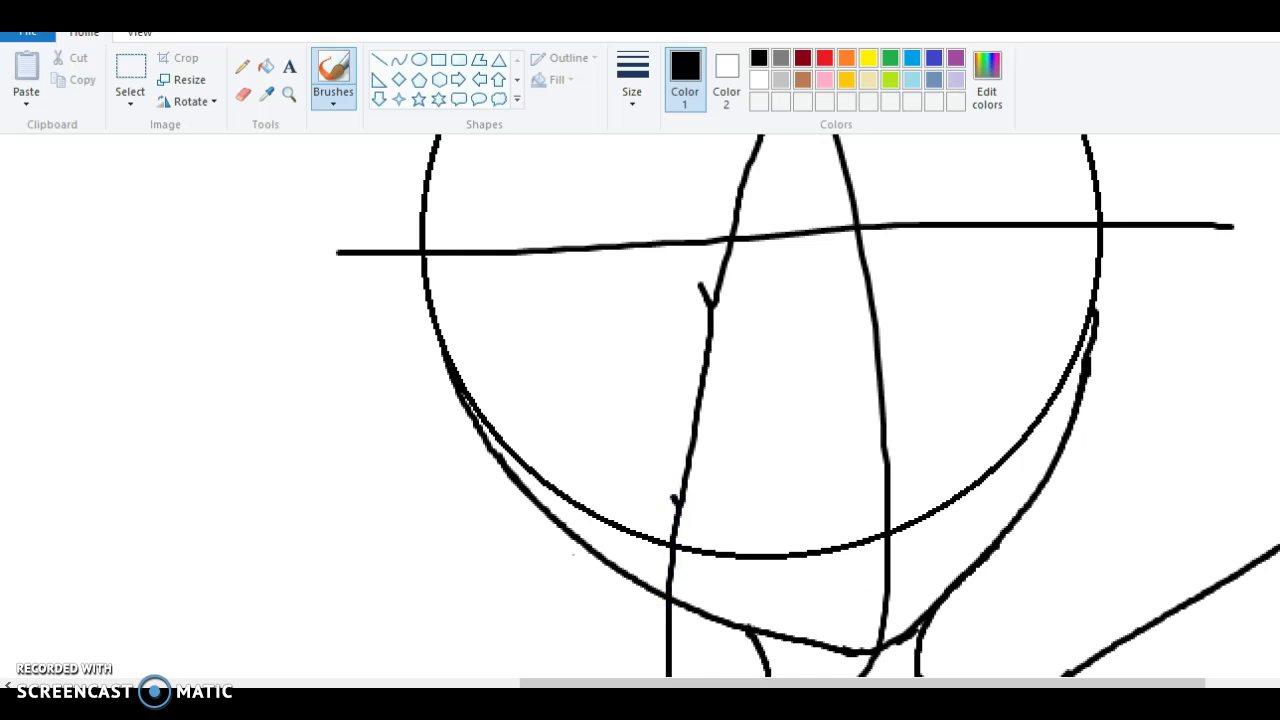
pyautogui.scroll(-5, 640, 405)
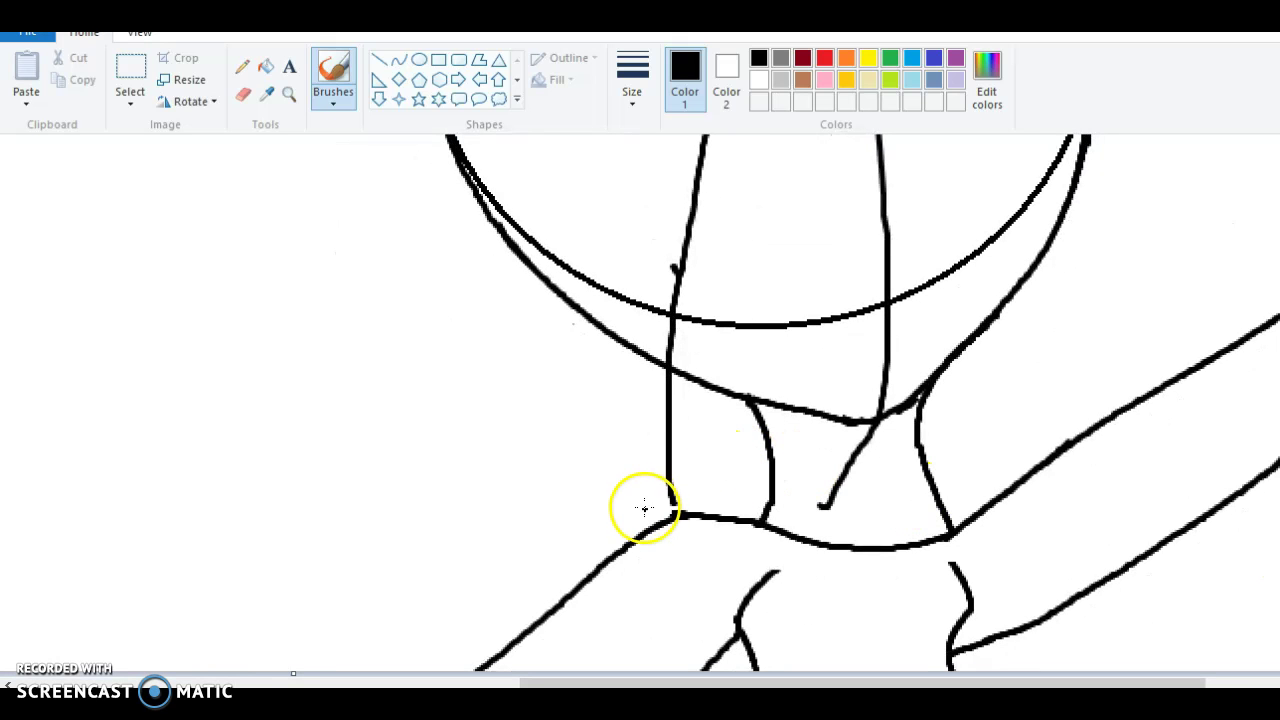
pyautogui.moveTo(675, 502); pyautogui.dragTo(671, 502)
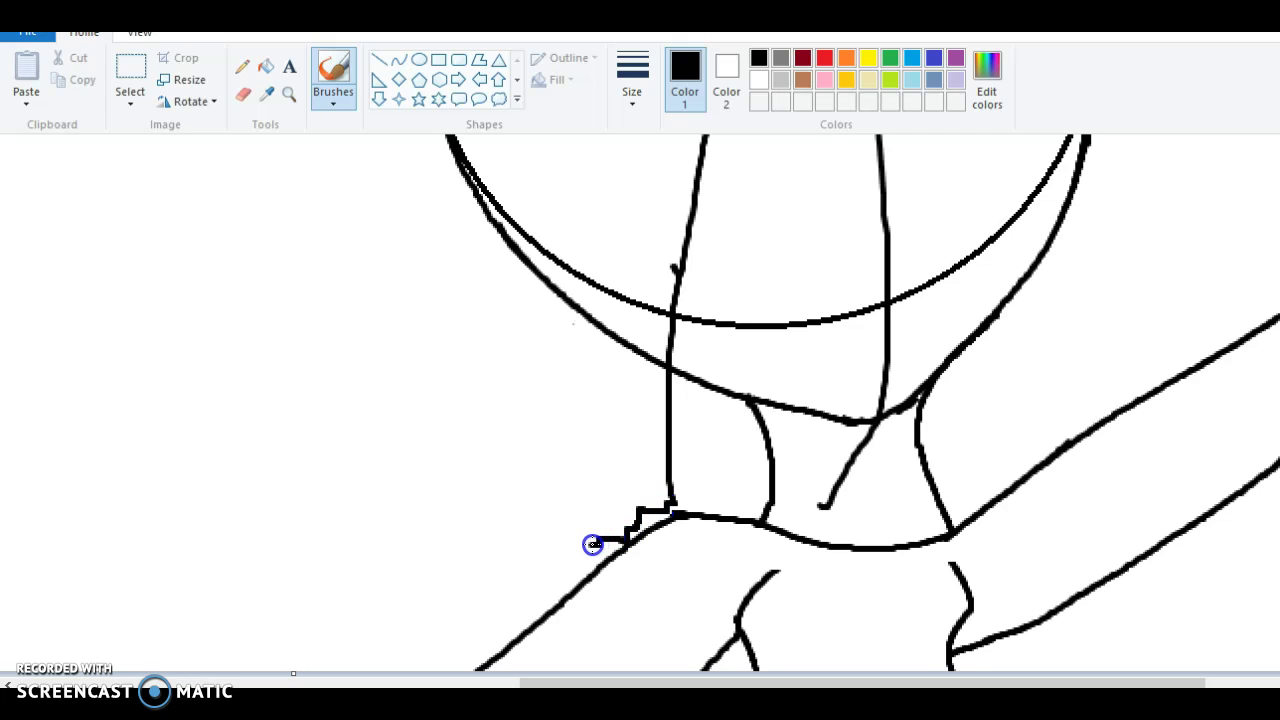
pyautogui.moveTo(564, 570); pyautogui.dragTo(565, 572)
# Draw the right hair line from the forehead across the face to the other shoulder, continuing with a jagged edge along the raised arm.
pyautogui.scroll(-1, 640, 405)
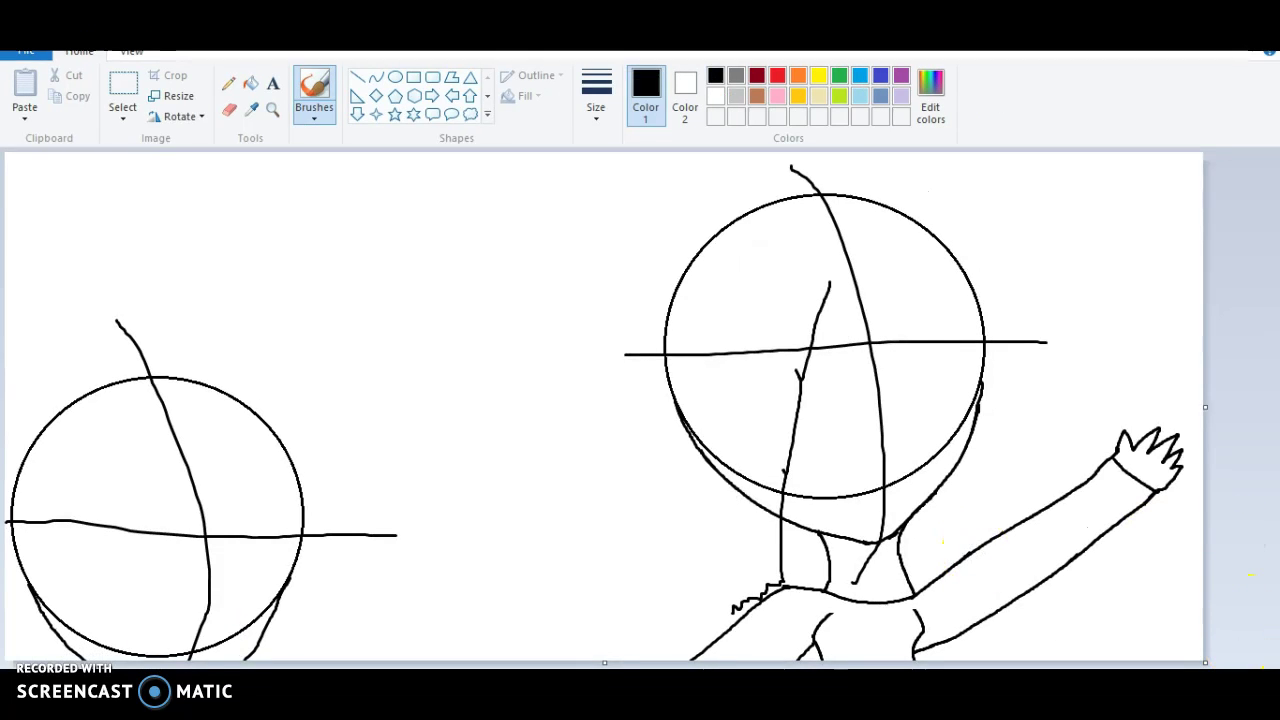
pyautogui.scroll(3, 1262, 578)
pyautogui.moveTo(1275, 665)
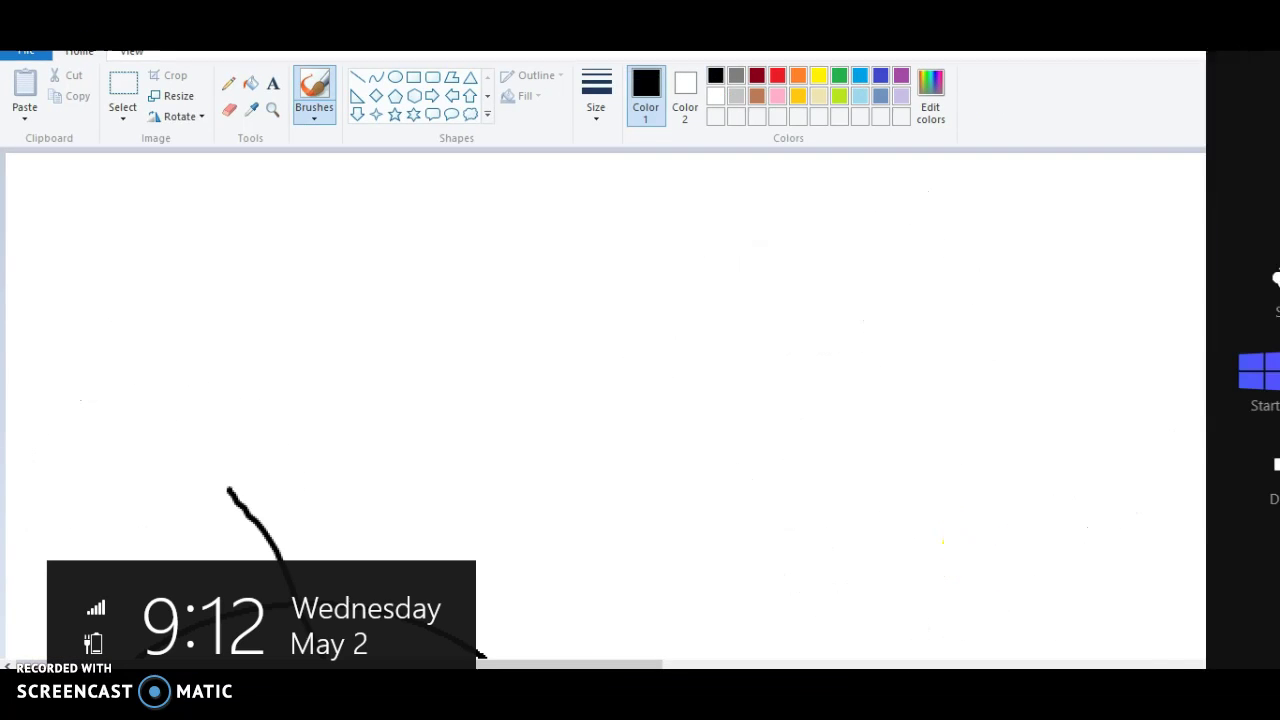
pyautogui.moveTo(638, 664)
pyautogui.mouseDown()
pyautogui.moveTo(1091, 657)
pyautogui.moveTo(1202, 640)
pyautogui.mouseUp()
pyautogui.moveTo(1271, 283); pyautogui.dragTo(1271, 371)
pyautogui.moveTo(539, 274)
pyautogui.mouseDown()
pyautogui.moveTo(667, 366)
pyautogui.moveTo(785, 702)
pyautogui.mouseUp()
pyautogui.moveTo(1271, 384); pyautogui.dragTo(1273, 529)
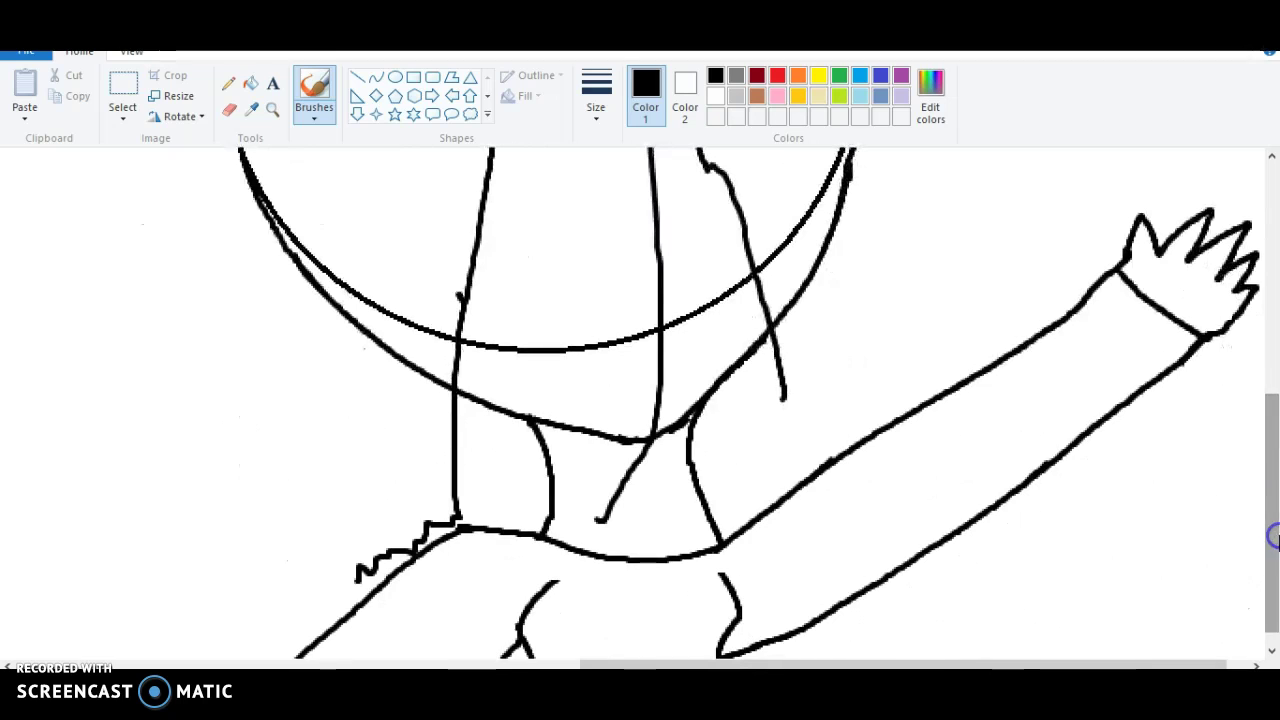
pyautogui.moveTo(784, 396)
pyautogui.mouseDown()
pyautogui.moveTo(763, 506)
pyautogui.moveTo(845, 475)
pyautogui.moveTo(866, 495)
pyautogui.moveTo(941, 416)
pyautogui.moveTo(974, 355)
pyautogui.mouseUp()
# Erase the upper part of the head's vertical guideline and redraw the gap in the top of the circle.
pyautogui.moveTo(1270, 560); pyautogui.dragTo(1268, 290)
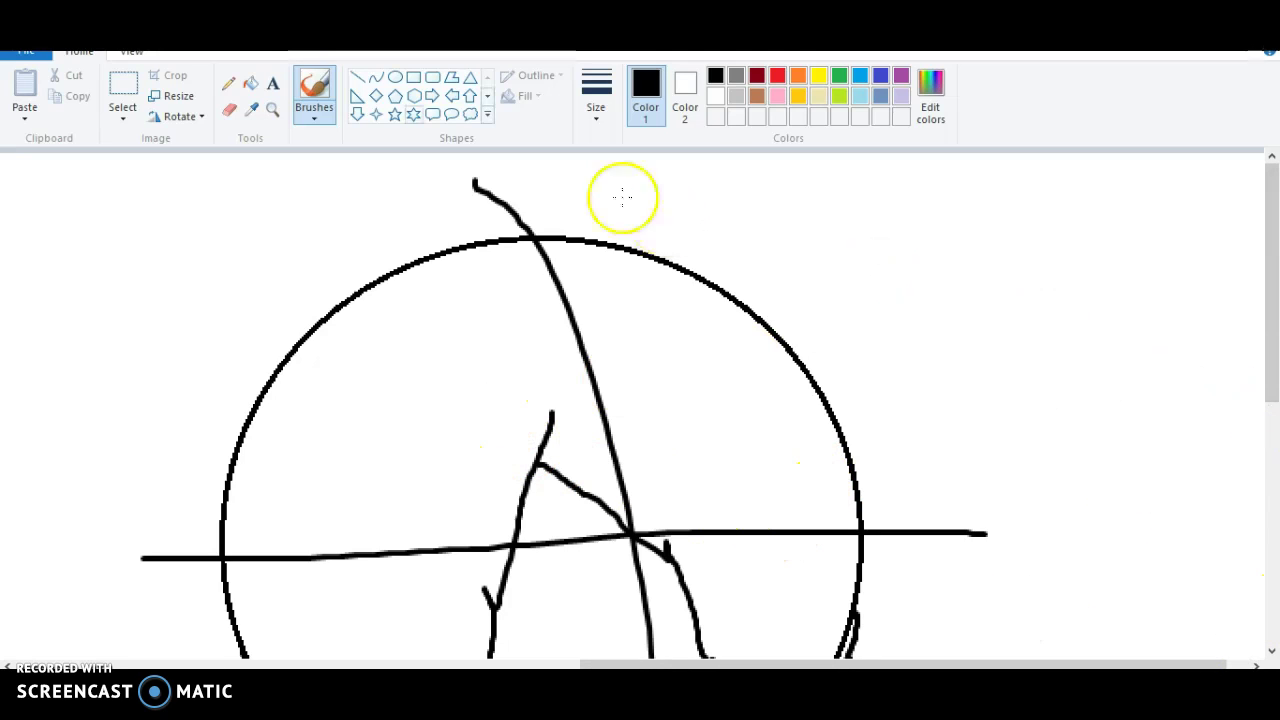
pyautogui.click(231, 112)
pyautogui.moveTo(476, 182)
pyautogui.mouseDown()
pyautogui.moveTo(486, 166)
pyautogui.moveTo(529, 200)
pyautogui.moveTo(502, 200)
pyautogui.mouseUp()
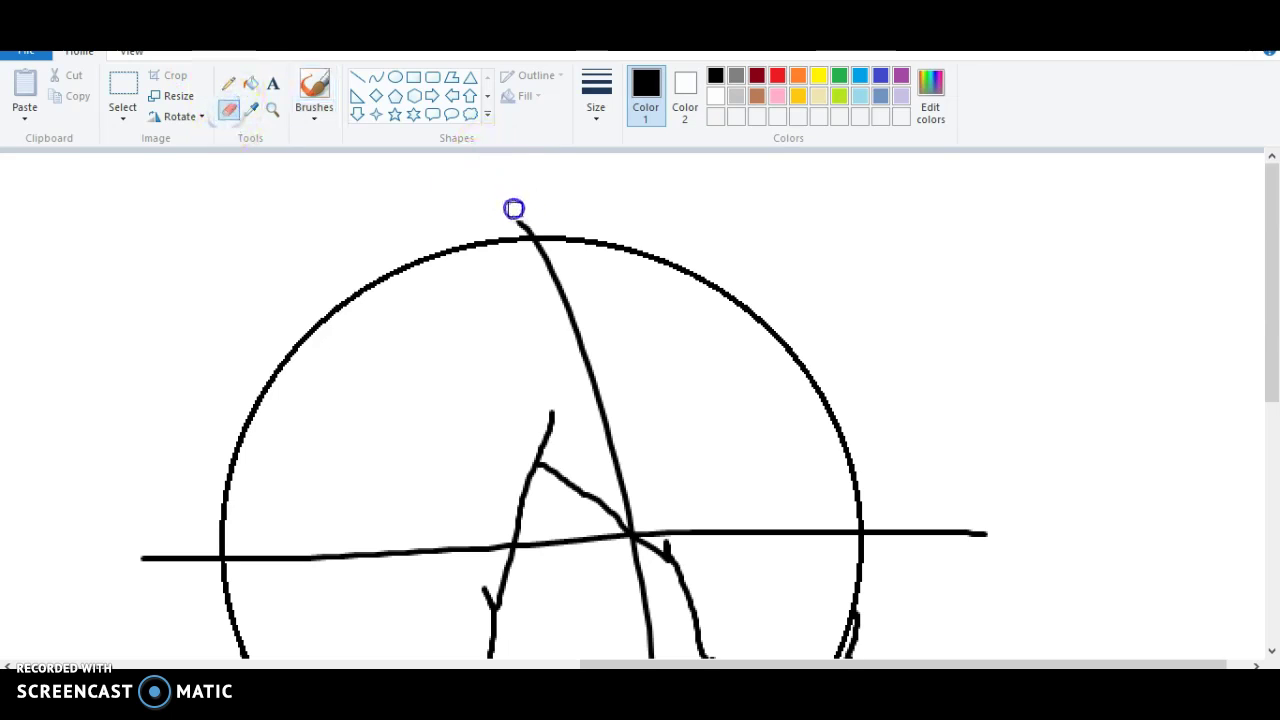
pyautogui.moveTo(532, 238)
pyautogui.mouseDown()
pyautogui.moveTo(573, 331)
pyautogui.moveTo(597, 351)
pyautogui.moveTo(610, 460)
pyautogui.mouseUp()
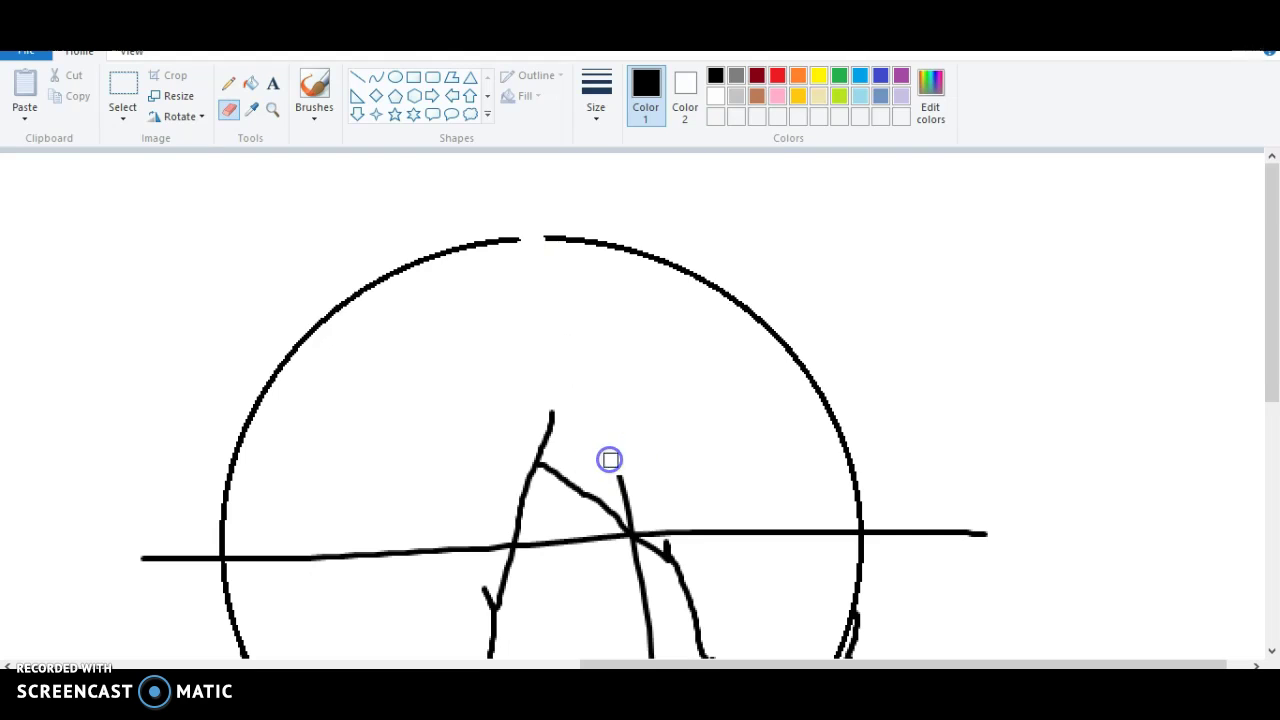
pyautogui.click(314, 88)
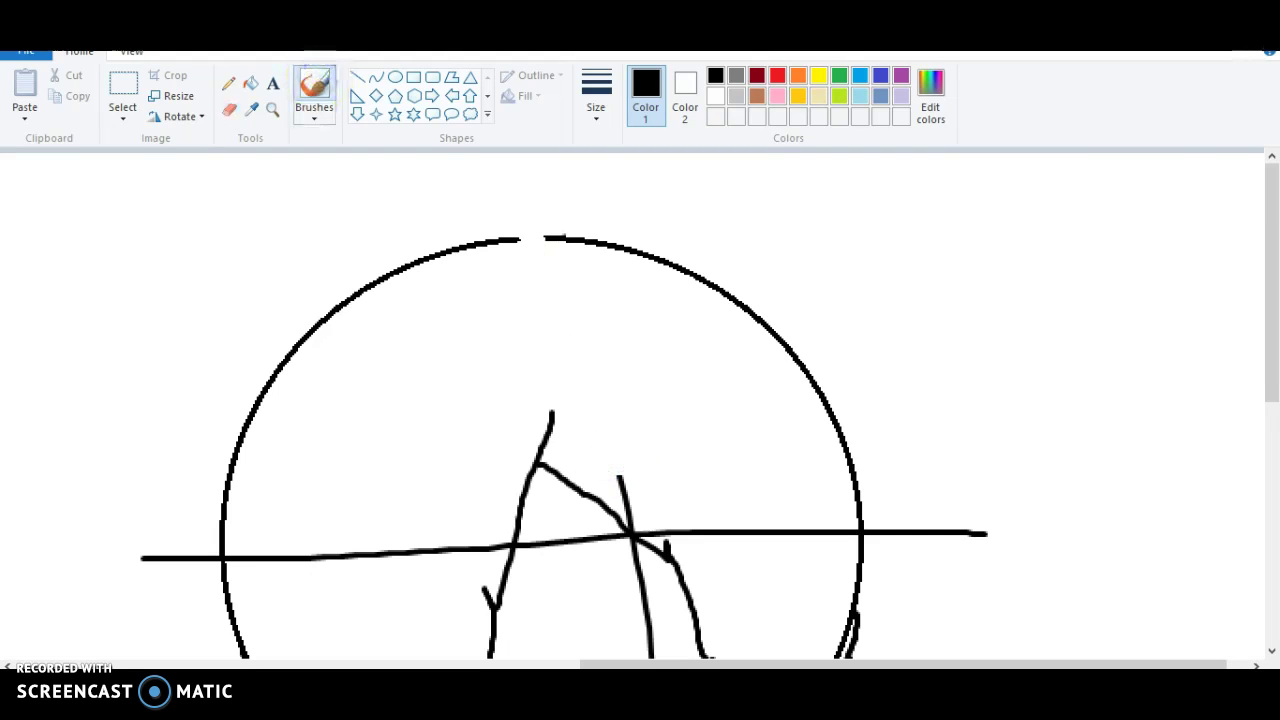
pyautogui.moveTo(563, 237); pyautogui.dragTo(488, 243)
# Erase the rest of the vertical guideline in the face and the circle's lower right arc, and touch up the right cheek outline.
pyautogui.moveTo(1270, 360); pyautogui.dragTo(1268, 496)
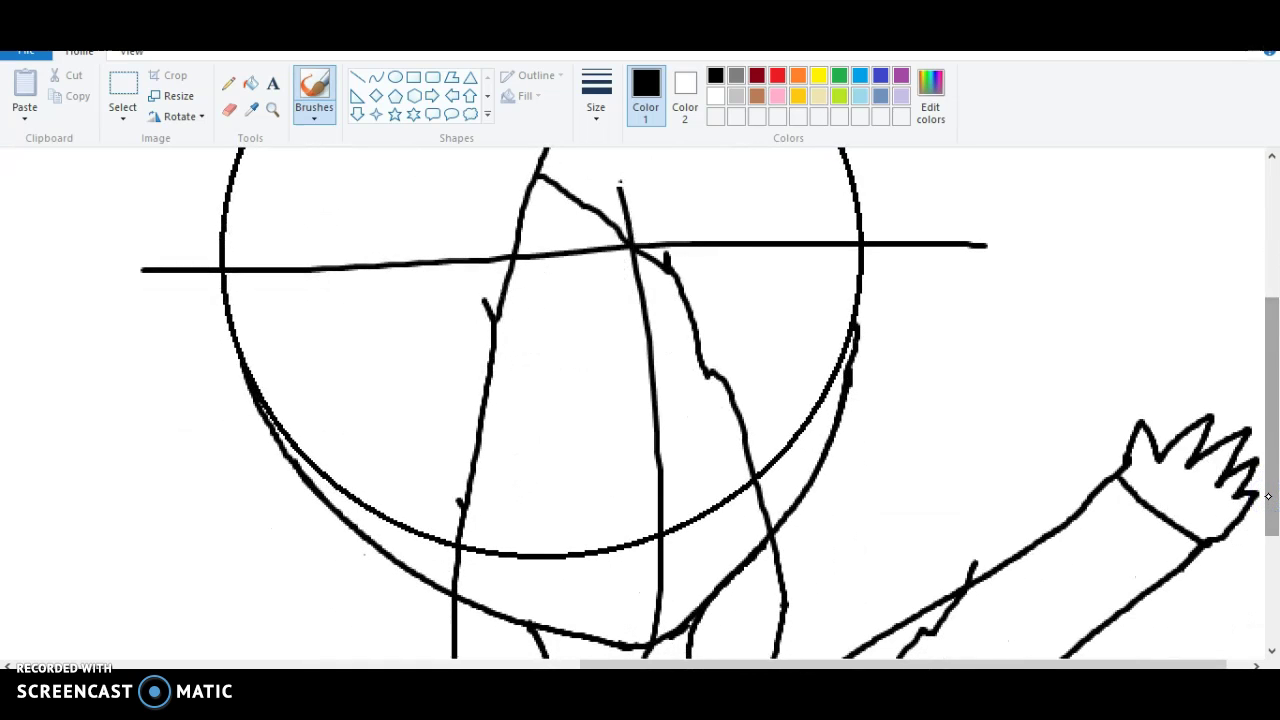
pyautogui.moveTo(618, 180); pyautogui.dragTo(644, 289)
pyautogui.hotkey('ctrl', 'z')
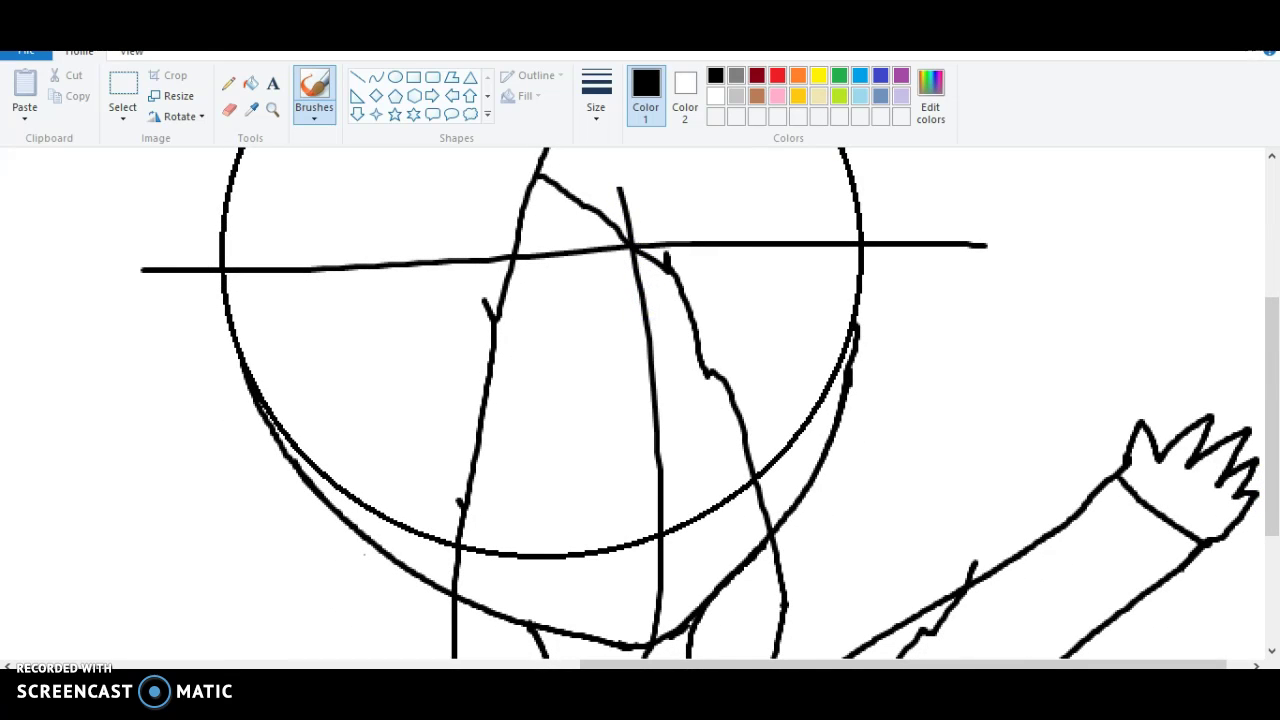
pyautogui.click(229, 110)
pyautogui.moveTo(620, 186)
pyautogui.mouseDown()
pyautogui.moveTo(665, 492)
pyautogui.moveTo(653, 566)
pyautogui.moveTo(723, 478)
pyautogui.moveTo(761, 463)
pyautogui.moveTo(757, 481)
pyautogui.moveTo(784, 444)
pyautogui.moveTo(848, 327)
pyautogui.moveTo(837, 355)
pyautogui.moveTo(842, 336)
pyautogui.moveTo(810, 390)
pyautogui.moveTo(864, 270)
pyautogui.moveTo(855, 342)
pyautogui.mouseUp()
pyautogui.click(314, 90)
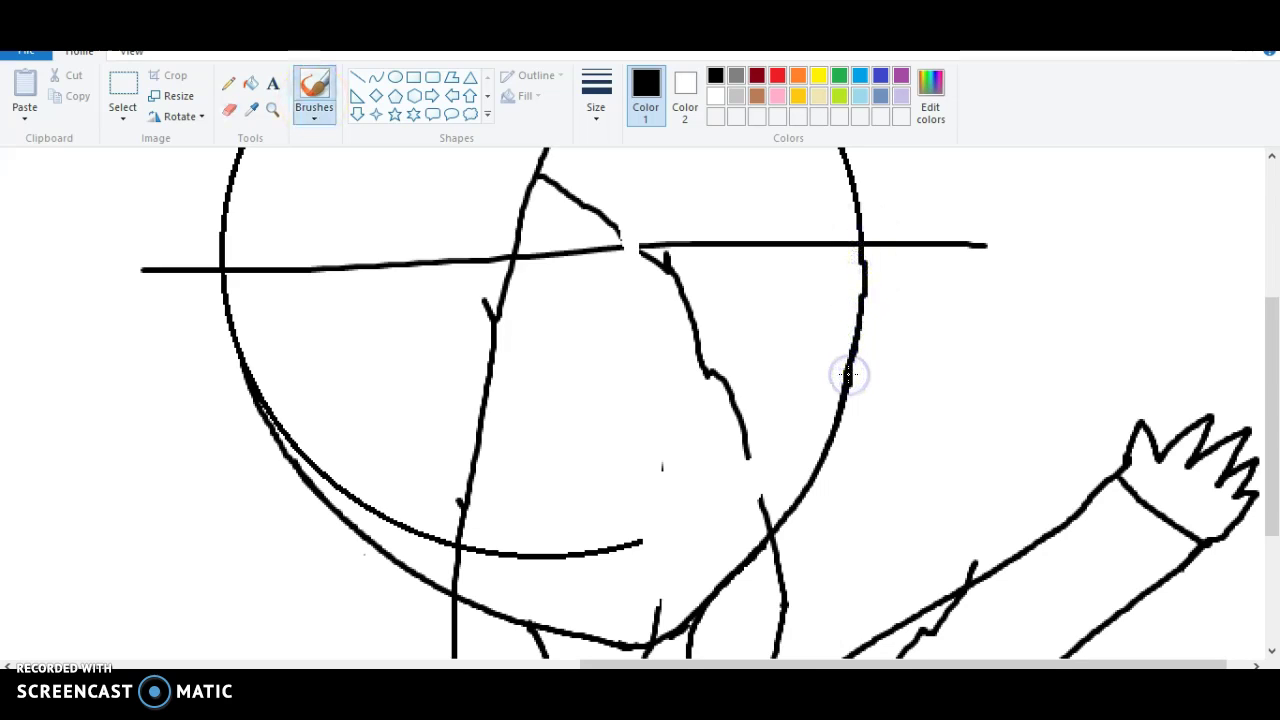
# Erase the circle's remaining lower left arc inside the jaw line.
pyautogui.click(229, 110)
pyautogui.moveTo(660, 486)
pyautogui.mouseDown()
pyautogui.moveTo(644, 521)
pyautogui.moveTo(669, 536)
pyautogui.moveTo(664, 565)
pyautogui.moveTo(653, 533)
pyautogui.moveTo(584, 564)
pyautogui.moveTo(476, 550)
pyautogui.moveTo(372, 505)
pyautogui.moveTo(345, 471)
pyautogui.moveTo(368, 504)
pyautogui.moveTo(288, 423)
pyautogui.moveTo(313, 461)
pyautogui.moveTo(272, 401)
pyautogui.mouseUp()
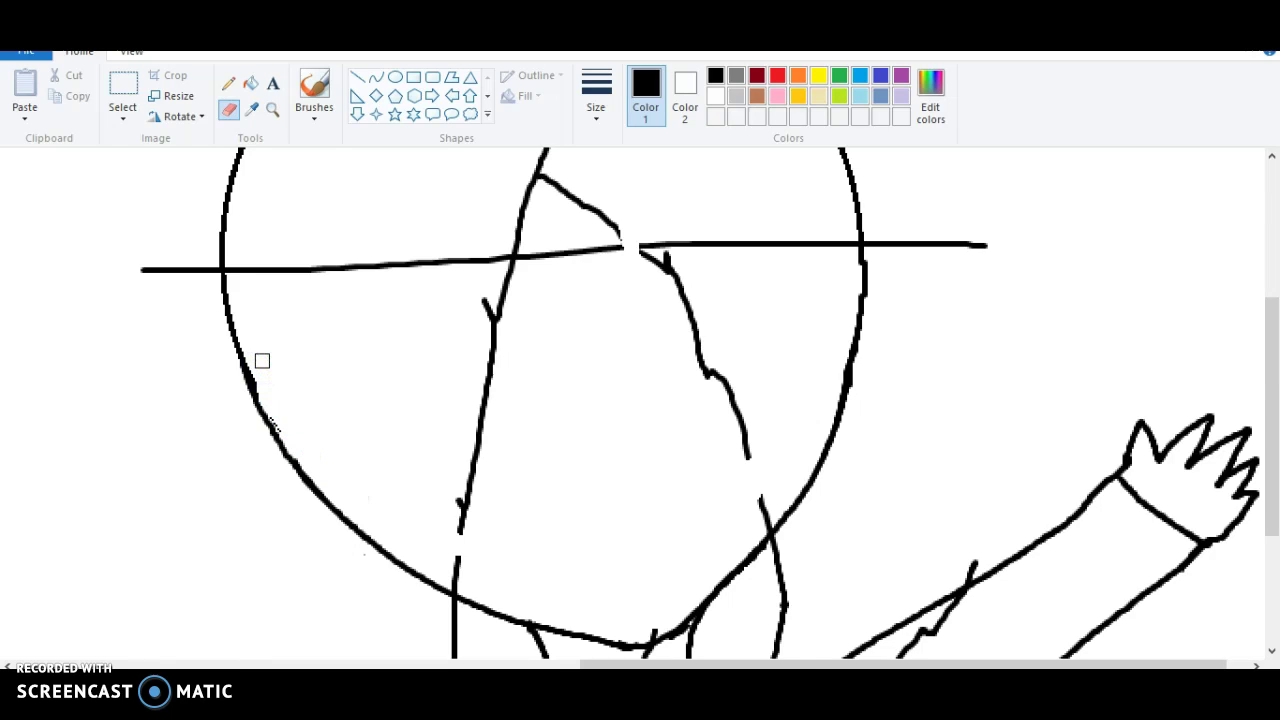
pyautogui.click(317, 105)
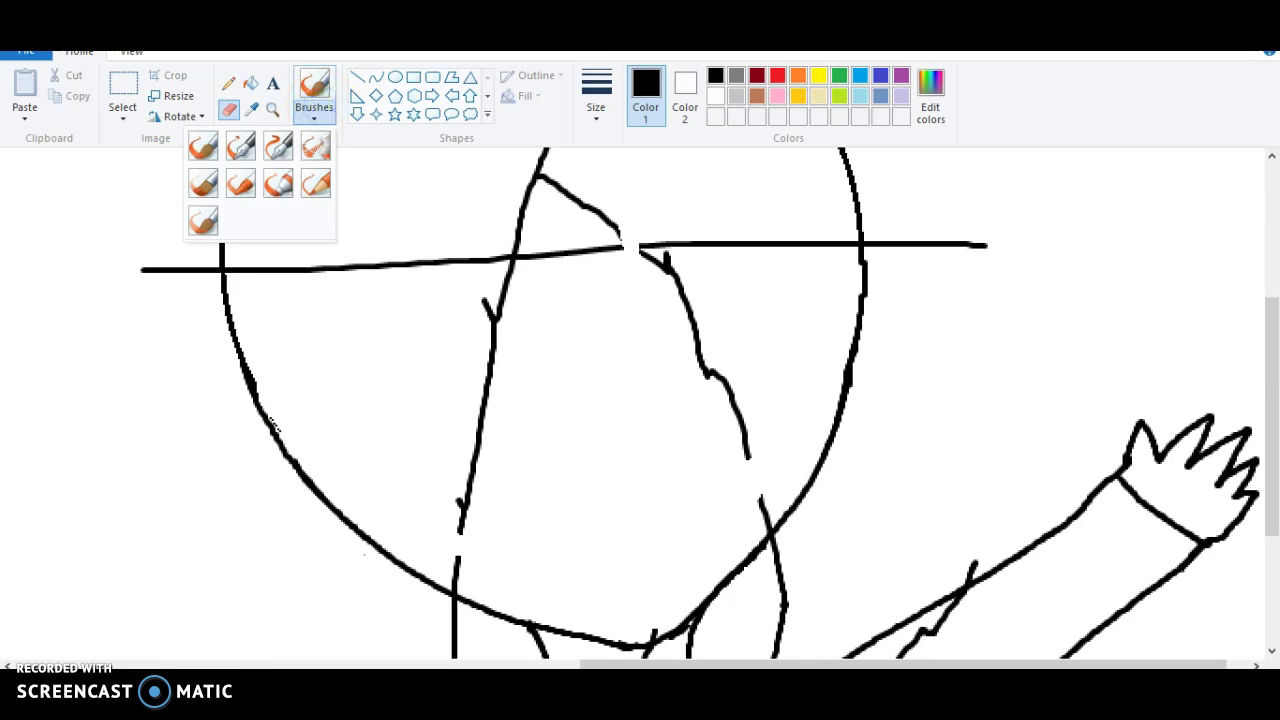
pyautogui.click(610, 220)
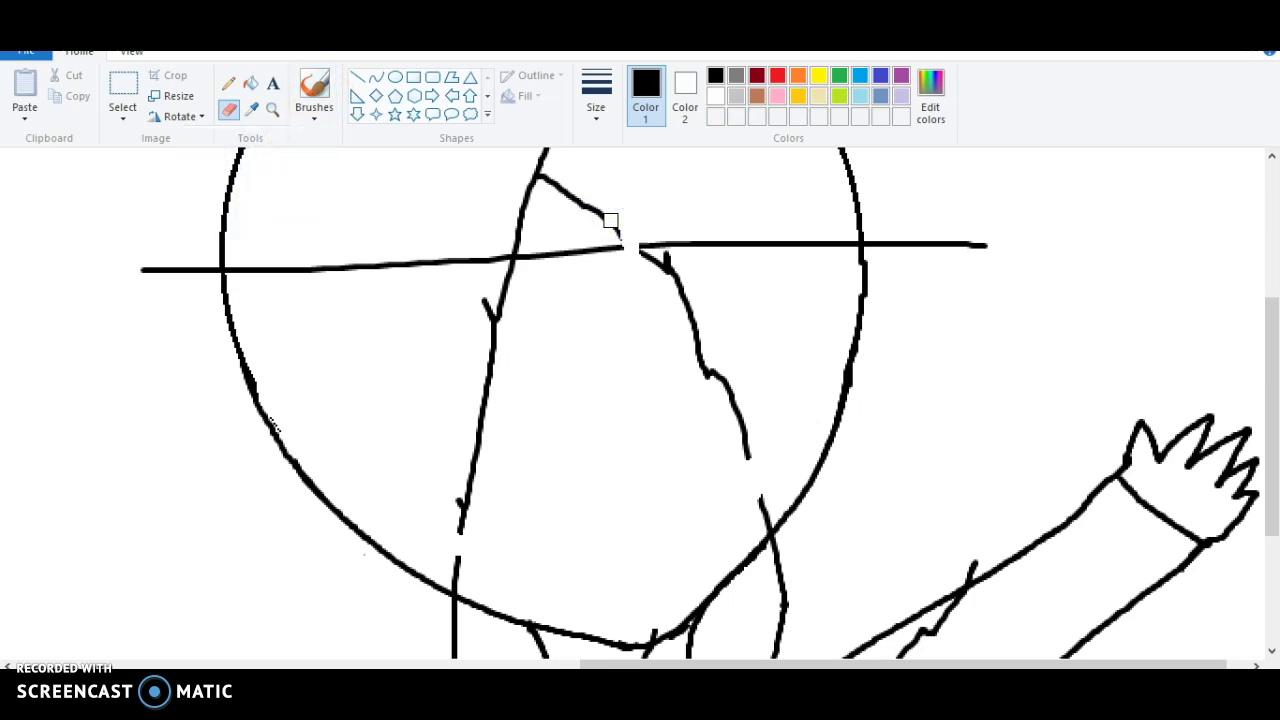
# Erase the horizontal guideline across the head and patch the outline where it crossed the right side.
pyautogui.moveTo(610, 220)
pyautogui.mouseDown()
pyautogui.moveTo(604, 279)
pyautogui.moveTo(654, 208)
pyautogui.moveTo(634, 233)
pyautogui.moveTo(672, 245)
pyautogui.moveTo(1026, 239)
pyautogui.moveTo(801, 252)
pyautogui.moveTo(859, 240)
pyautogui.moveTo(866, 274)
pyautogui.mouseUp()
pyautogui.click(314, 90)
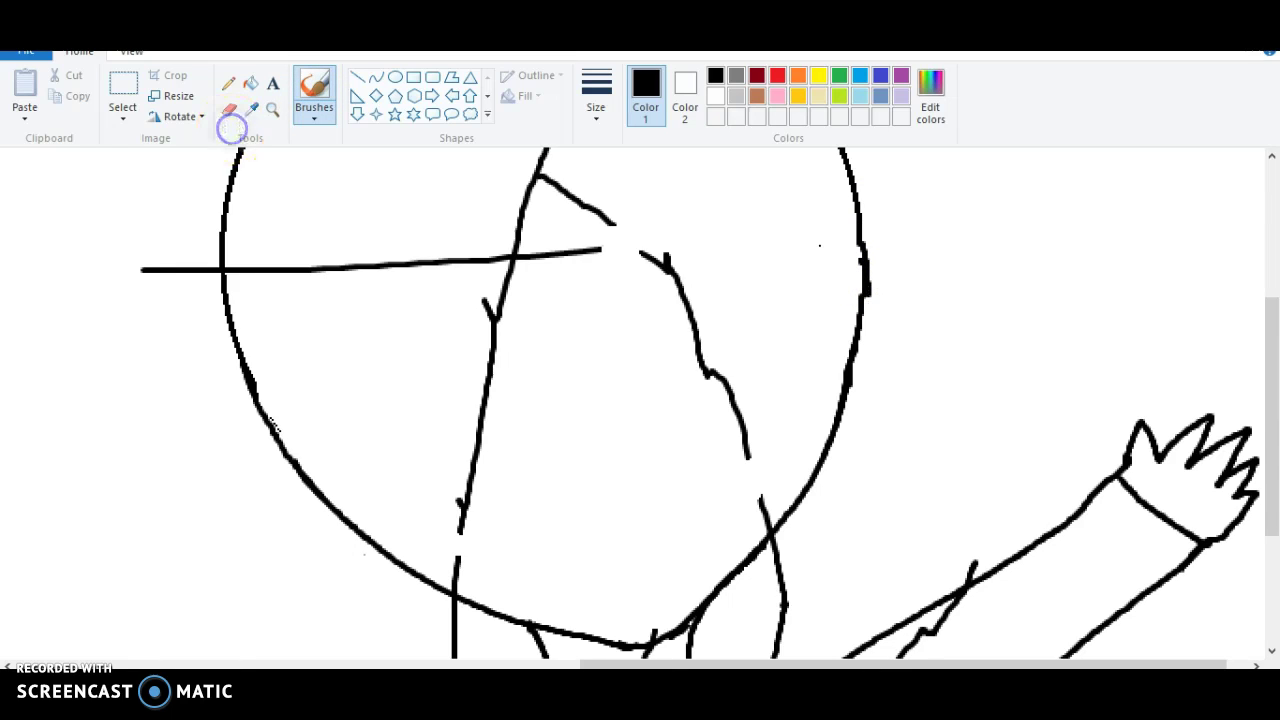
pyautogui.click(229, 110)
pyautogui.moveTo(577, 251)
pyautogui.mouseDown()
pyautogui.moveTo(601, 241)
pyautogui.moveTo(520, 266)
pyautogui.moveTo(386, 260)
pyautogui.moveTo(63, 297)
pyautogui.mouseUp()
pyautogui.click(457, 269)
# Redraw the gaps that erasing left in both hair lines and in the sides of the head outline.
pyautogui.scroll(1, 429, 271)
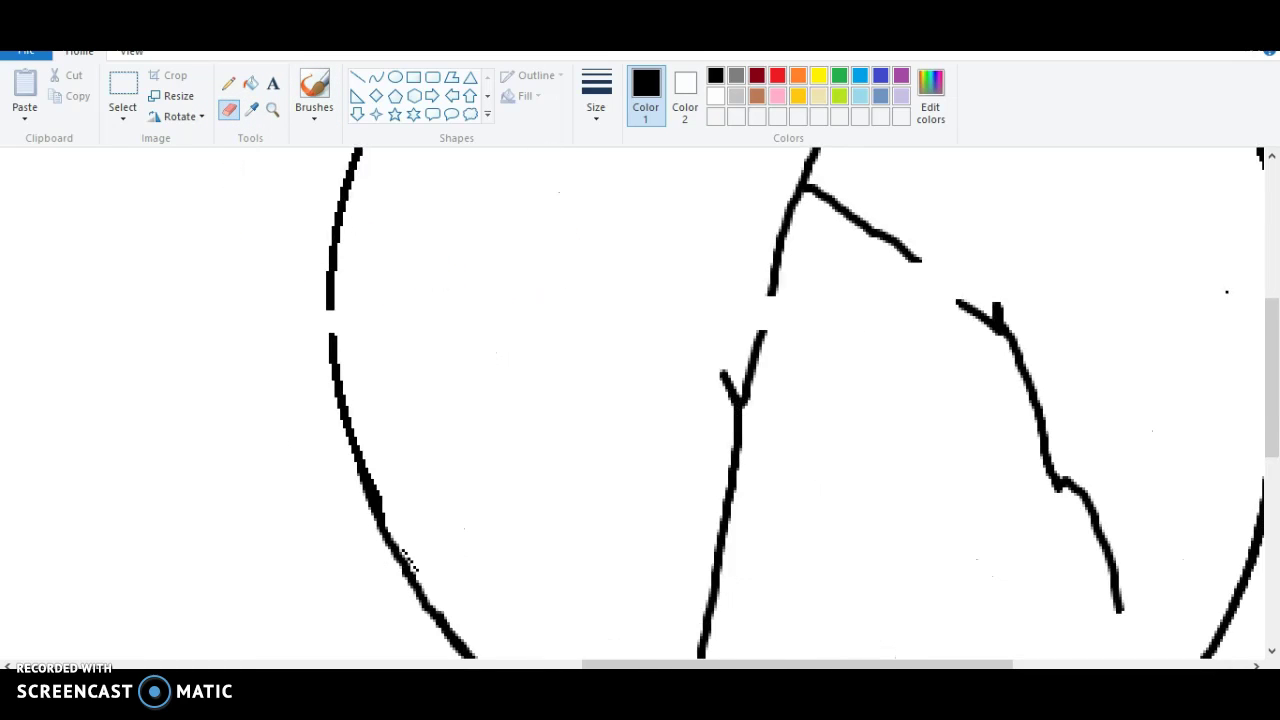
pyautogui.click(312, 82)
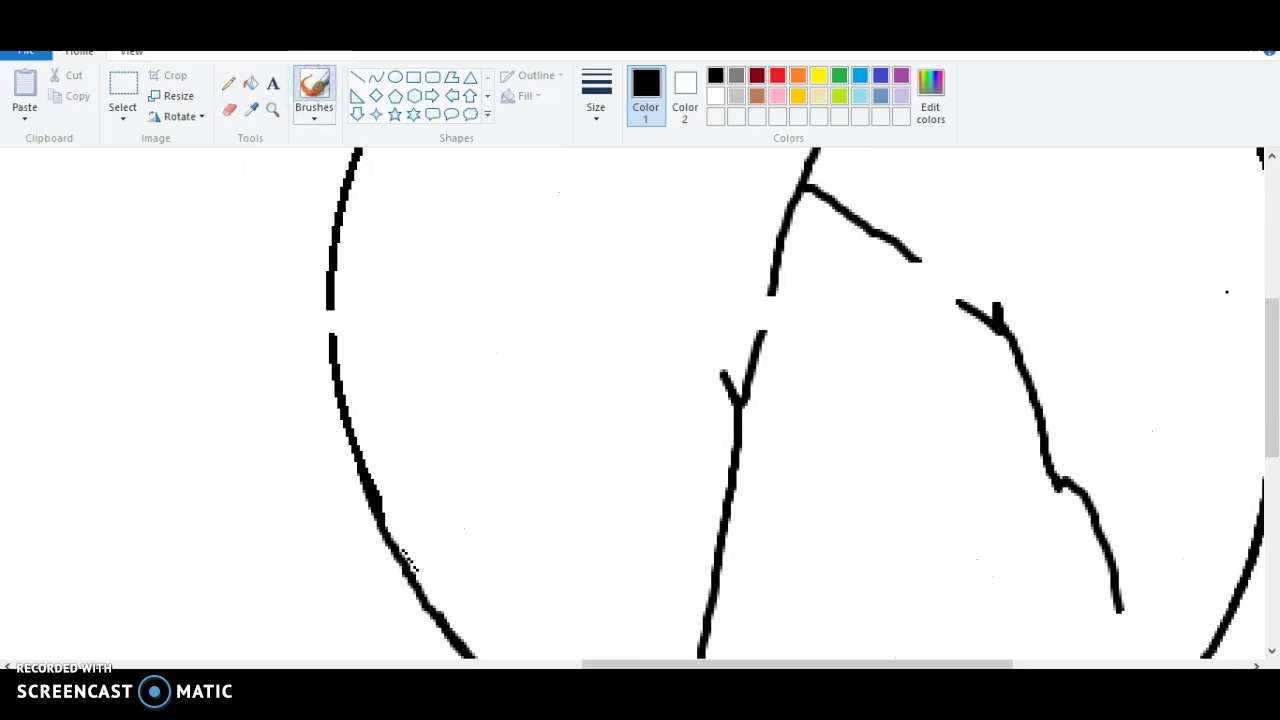
pyautogui.moveTo(920, 260); pyautogui.dragTo(990, 320)
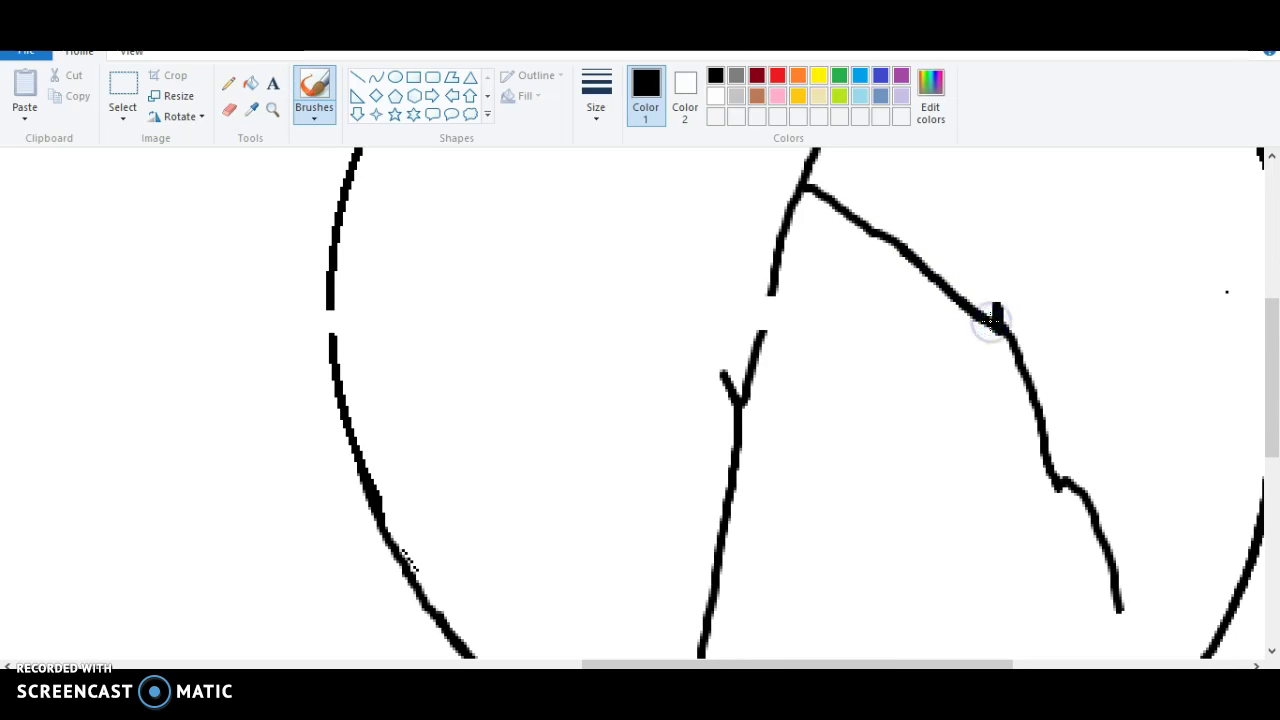
pyautogui.moveTo(773, 277); pyautogui.dragTo(754, 365)
pyautogui.moveTo(327, 282); pyautogui.dragTo(336, 361)
pyautogui.moveTo(1266, 405); pyautogui.dragTo(1262, 500)
pyautogui.moveTo(1110, 300); pyautogui.dragTo(1137, 393)
pyautogui.moveTo(690, 382); pyautogui.dragTo(677, 489)
pyautogui.scroll(1, 677, 489)
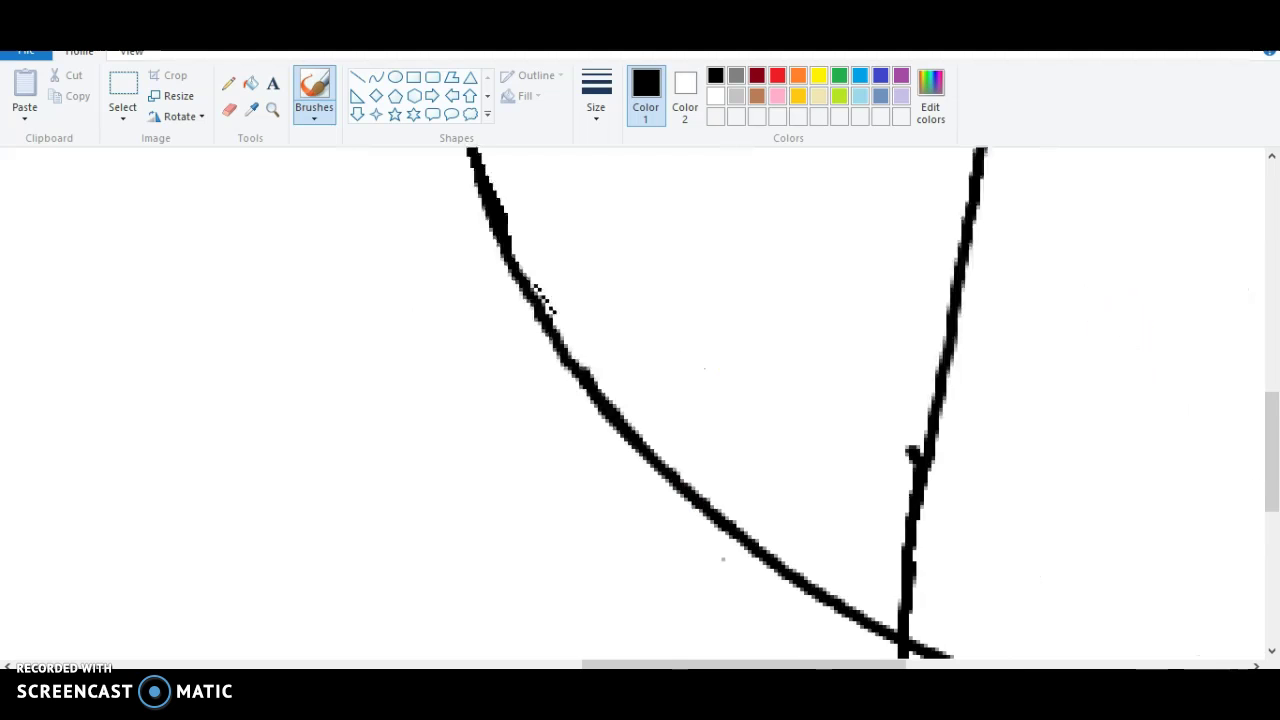
# Erase the leftover guideline below the chin on the neck and redraw the gap in the chin outline.
pyautogui.scroll(-3, 545, 300)
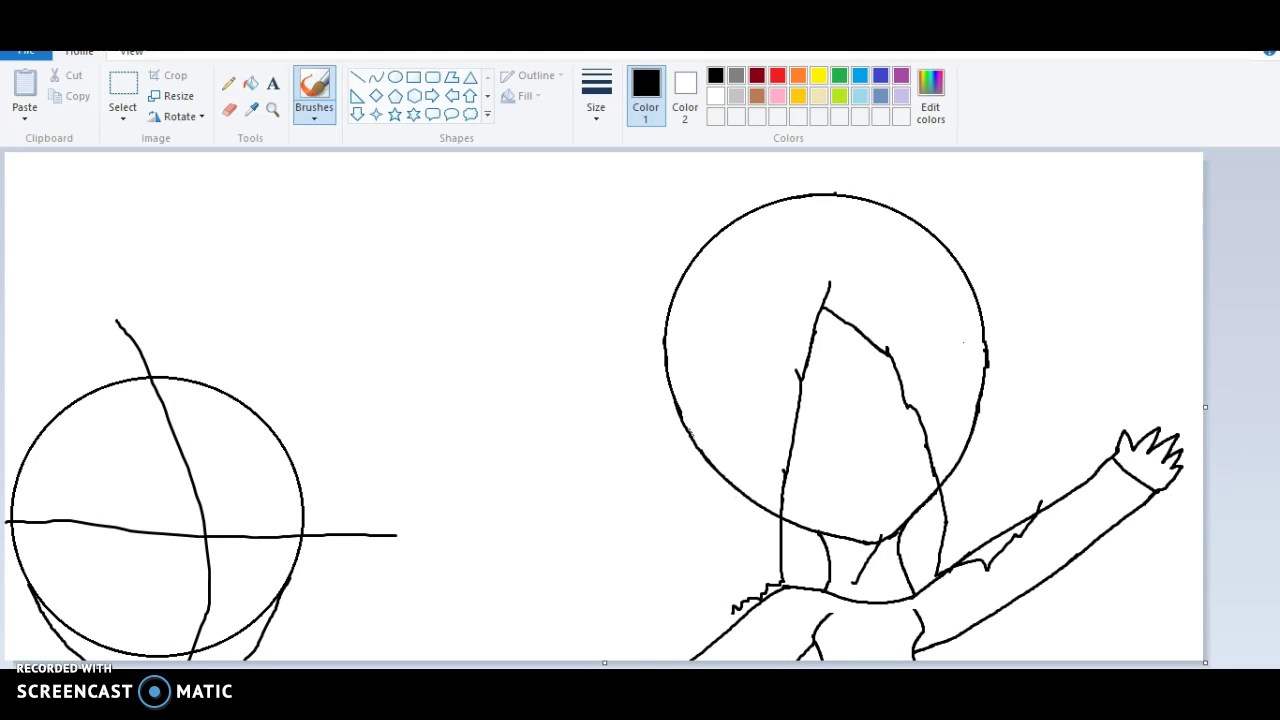
pyautogui.click(229, 109)
pyautogui.moveTo(870, 550)
pyautogui.mouseDown()
pyautogui.moveTo(860, 568)
pyautogui.moveTo(882, 535)
pyautogui.mouseUp()
pyautogui.scroll(3, 853, 577)
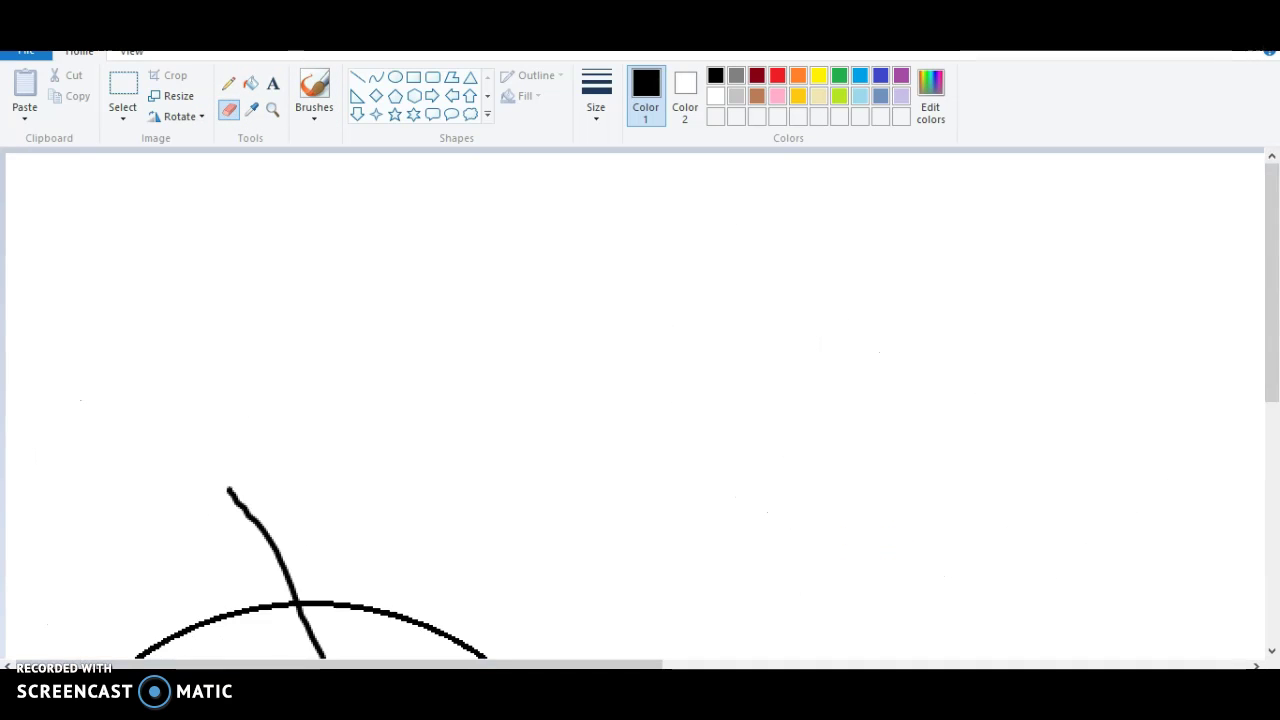
pyautogui.scroll(-5, 1263, 520)
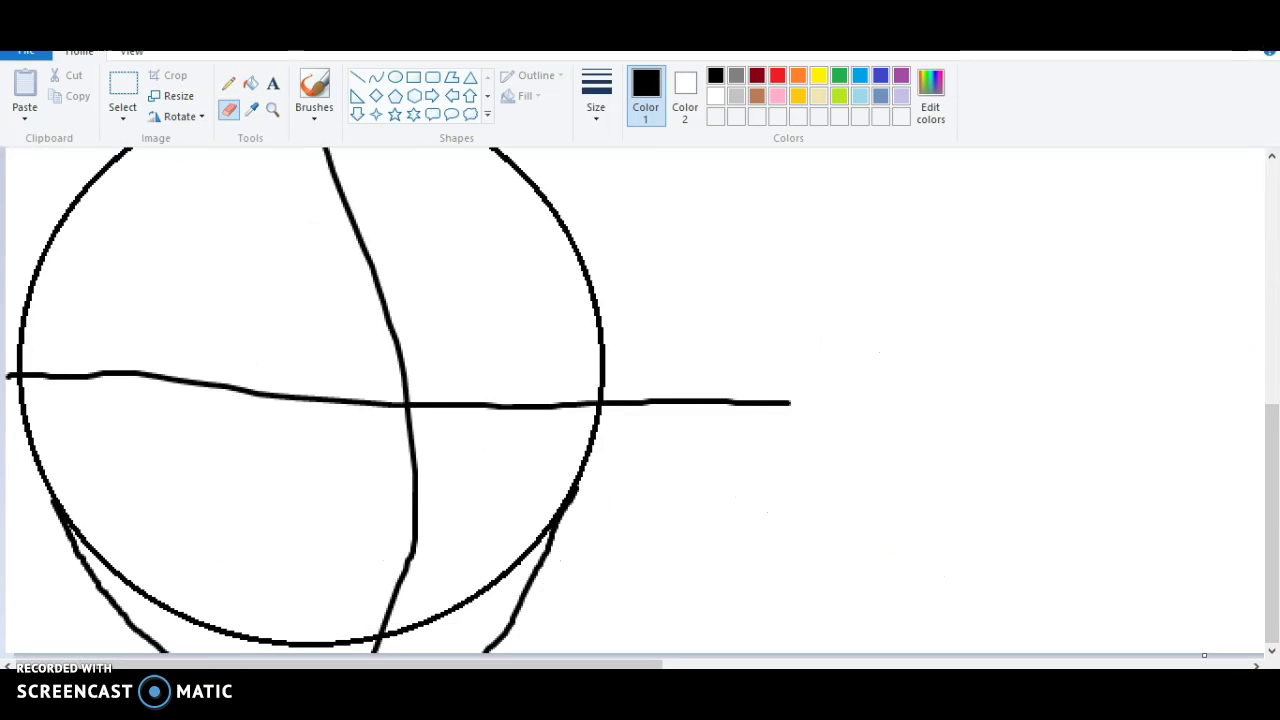
pyautogui.hscroll(10, 635, 400)
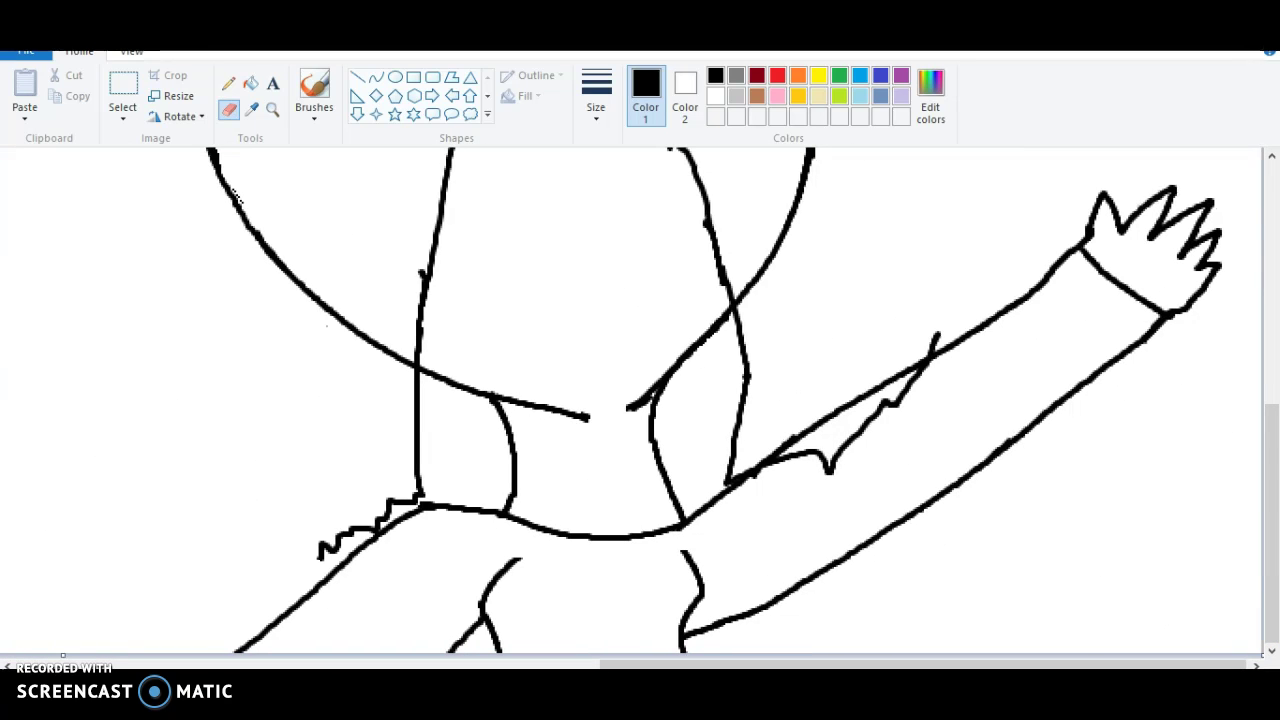
pyautogui.click(314, 86)
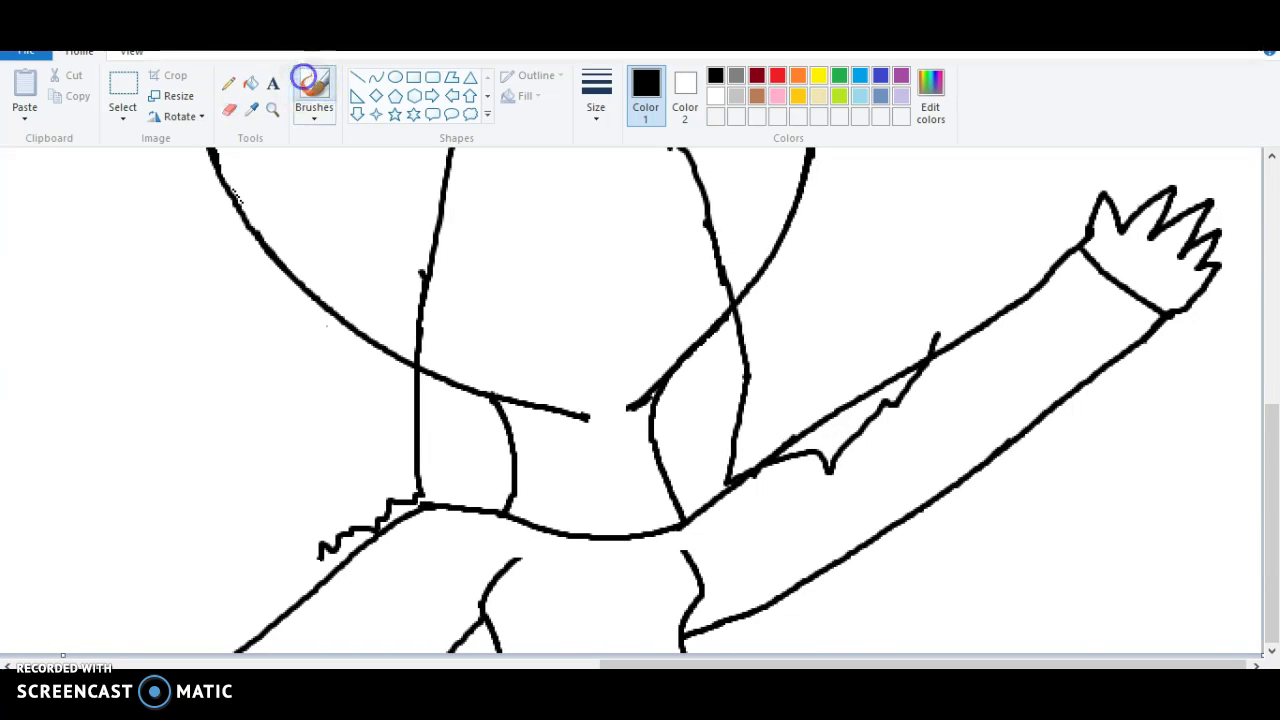
pyautogui.moveTo(646, 394); pyautogui.dragTo(583, 418)
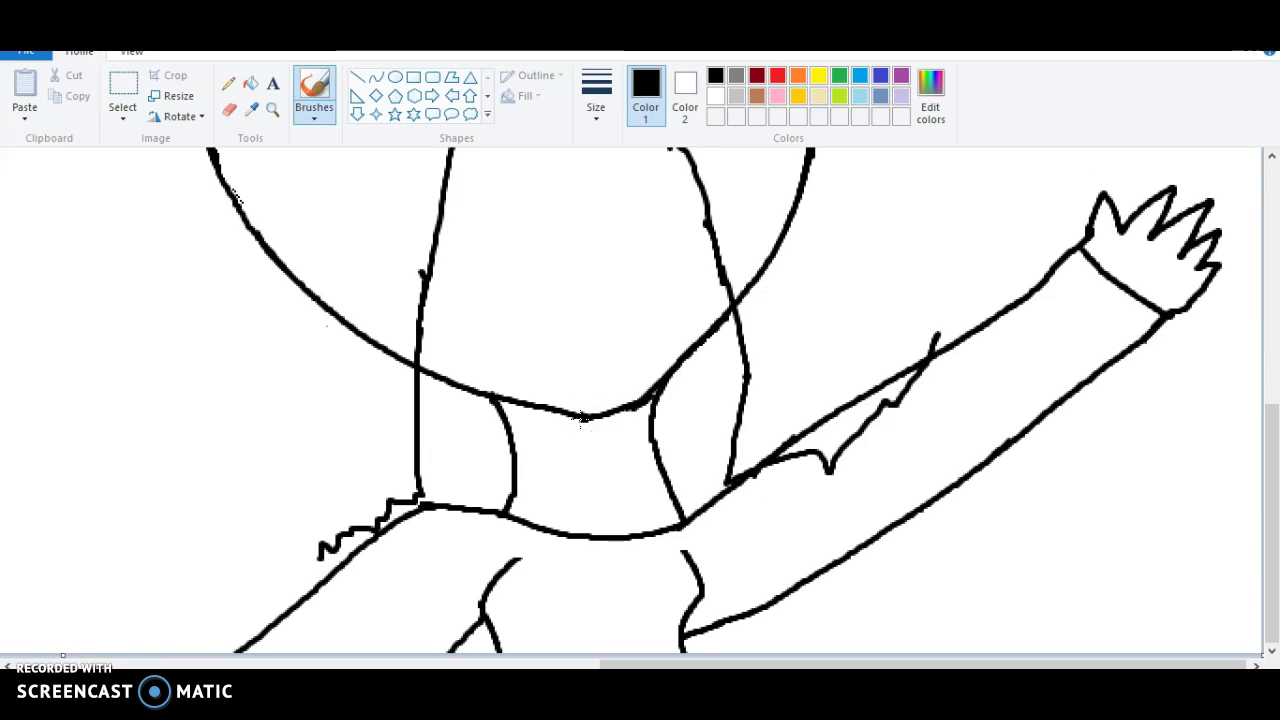
# Erase the raised arm's upper outline where it runs above the hair's jagged edge near the shoulder.
pyautogui.click(229, 110)
pyautogui.moveTo(870, 388); pyautogui.dragTo(792, 425)
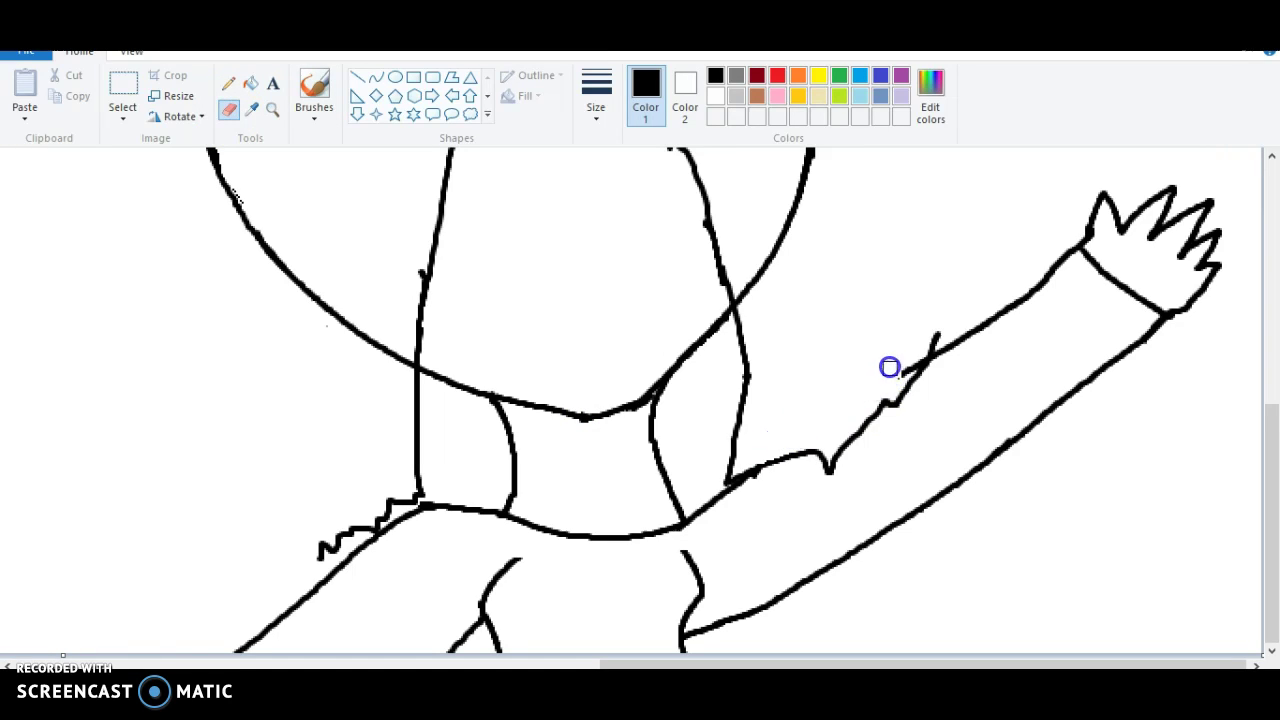
# Brush the hair's outer outline from above the crown around the left side of the head circle to beside the jaw.
pyautogui.moveTo(1270, 470); pyautogui.dragTo(1263, 228)
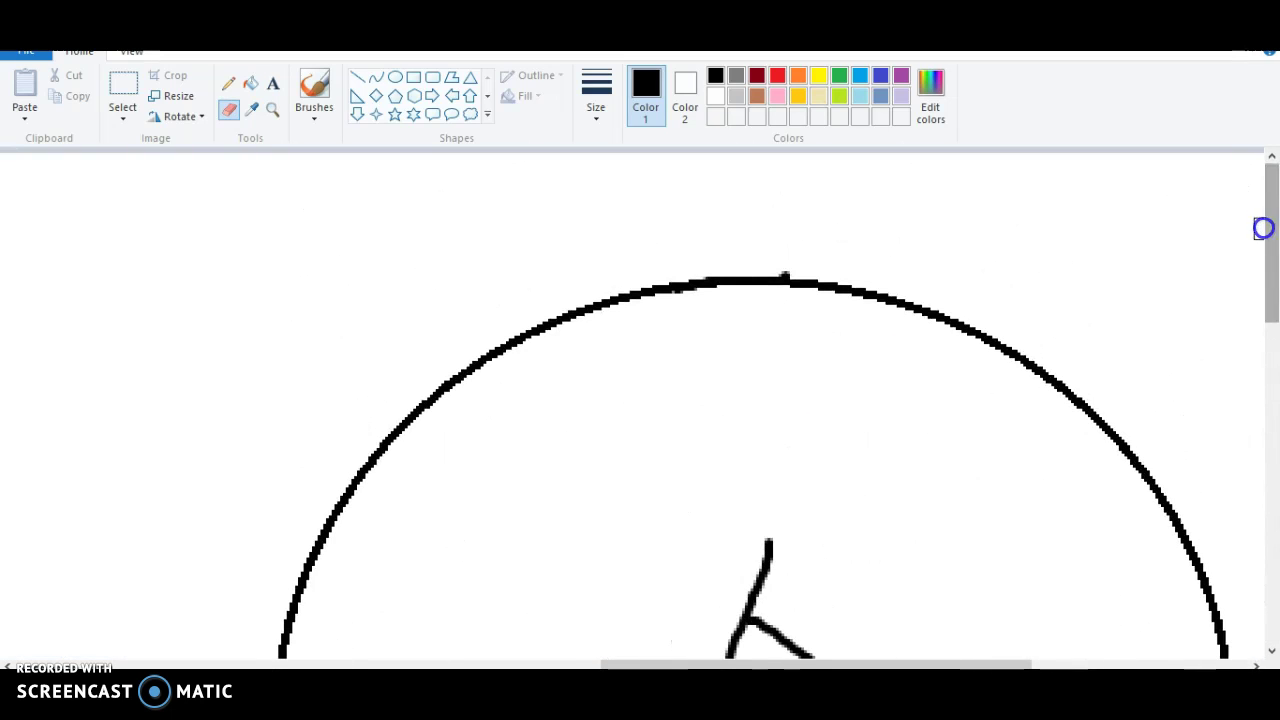
pyautogui.click(314, 86)
pyautogui.moveTo(677, 241)
pyautogui.mouseDown()
pyautogui.moveTo(586, 250)
pyautogui.moveTo(351, 360)
pyautogui.moveTo(240, 566)
pyautogui.moveTo(243, 589)
pyautogui.moveTo(256, 584)
pyautogui.mouseUp()
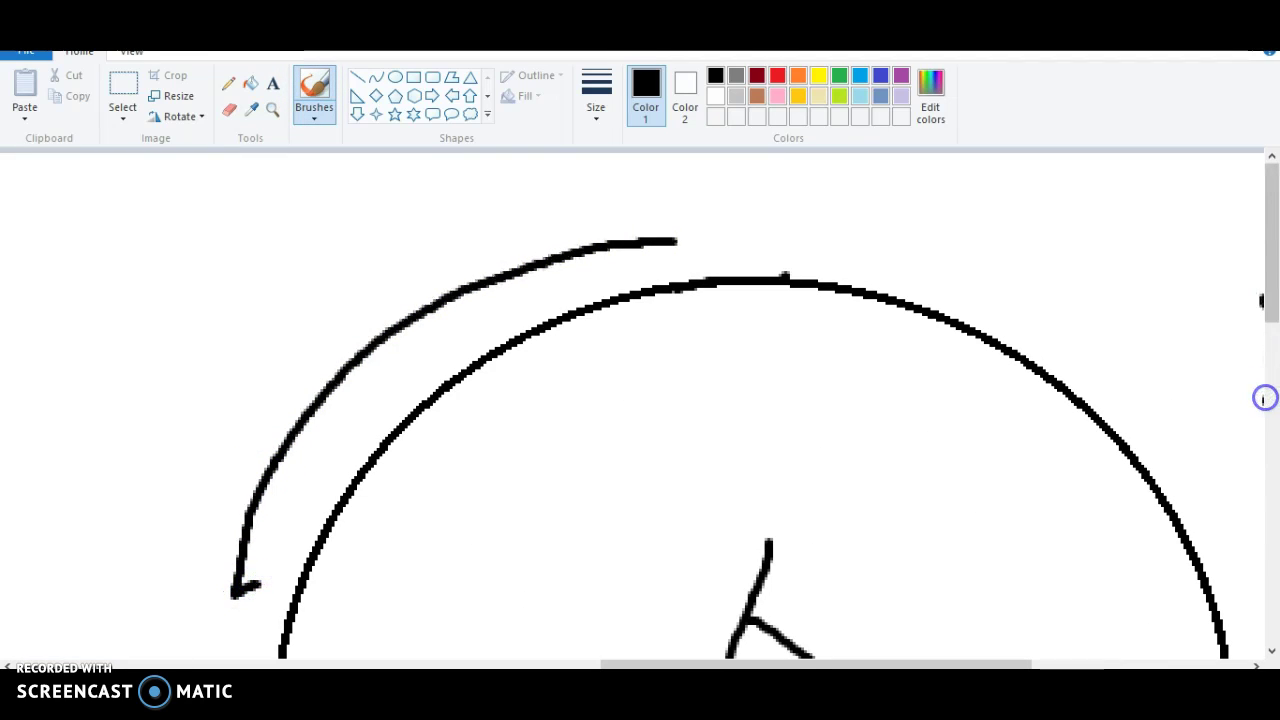
pyautogui.moveTo(1268, 252); pyautogui.dragTo(1264, 362)
pyautogui.moveTo(240, 250); pyautogui.dragTo(241, 507)
pyautogui.moveTo(1266, 368); pyautogui.dragTo(1266, 468)
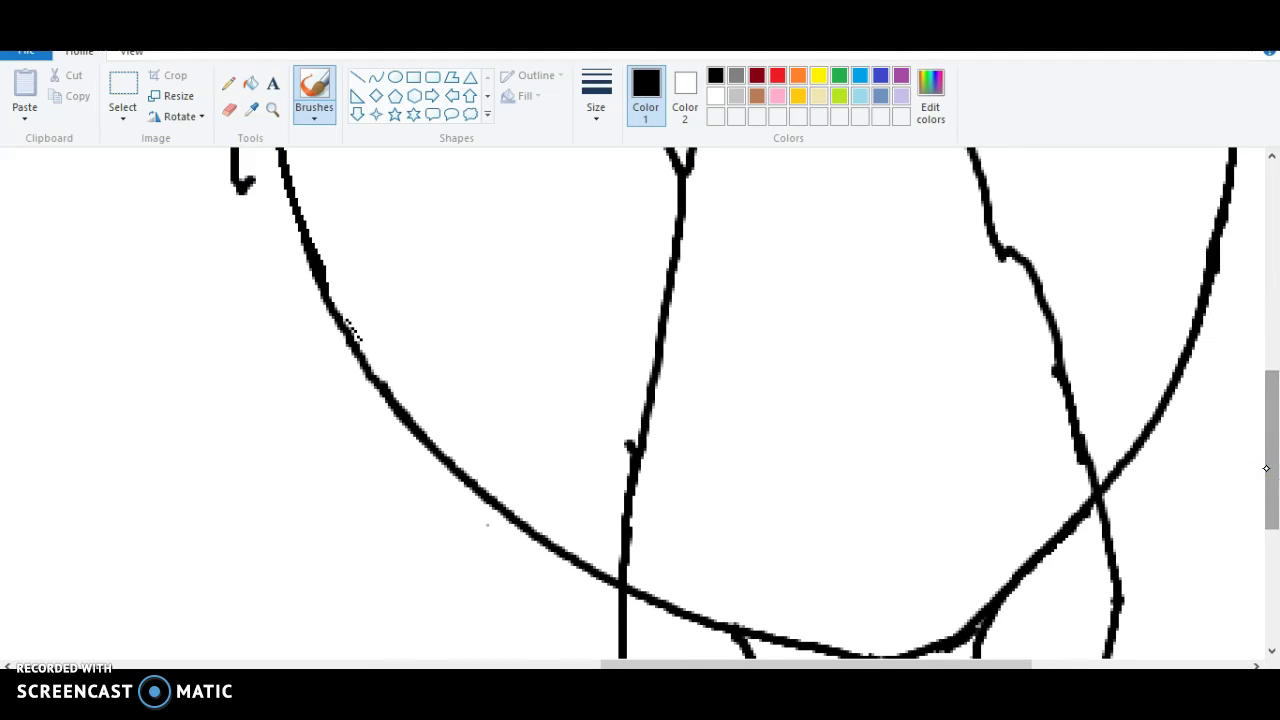
pyautogui.moveTo(246, 213)
pyautogui.mouseDown()
pyautogui.moveTo(266, 318)
pyautogui.moveTo(330, 493)
pyautogui.moveTo(348, 516)
pyautogui.moveTo(355, 497)
pyautogui.moveTo(405, 607)
pyautogui.moveTo(443, 634)
pyautogui.mouseUp()
pyautogui.moveTo(1266, 465); pyautogui.dragTo(1258, 548)
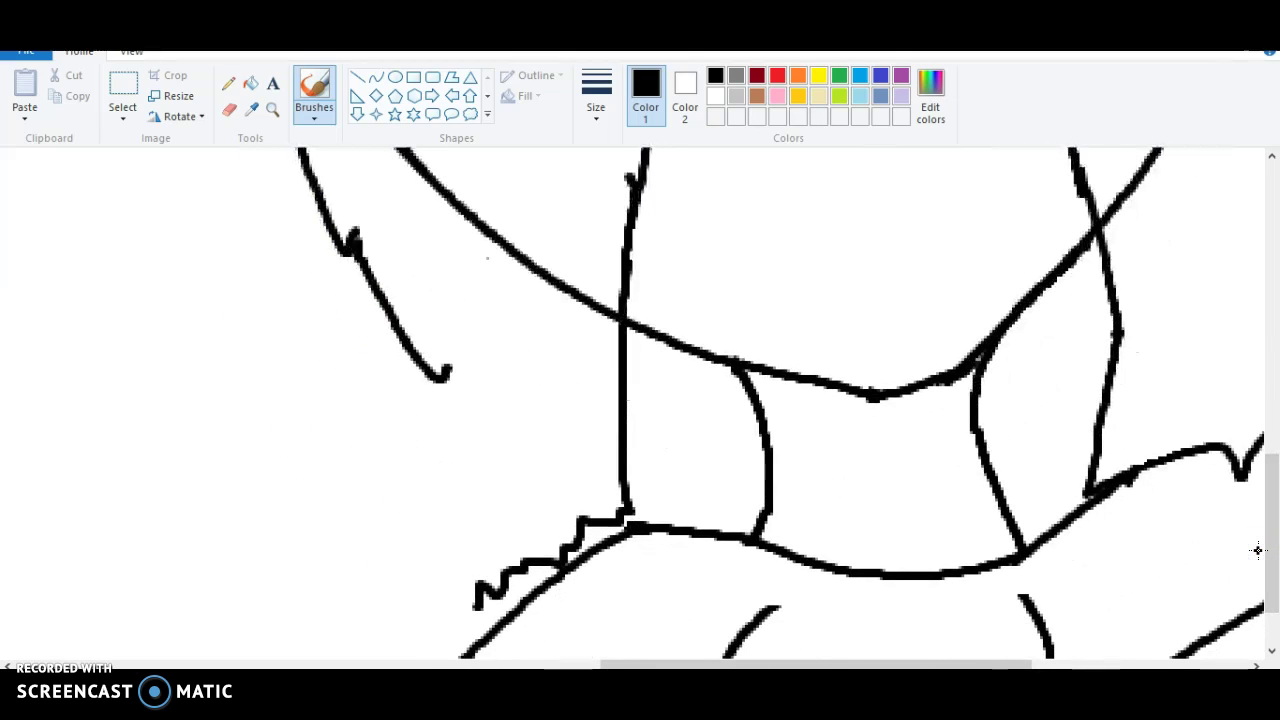
# Erase the lower end of the left hair outline and redraw it upward from the jagged hair tips at the shoulder.
pyautogui.click(228, 109)
pyautogui.moveTo(365, 245)
pyautogui.mouseDown()
pyautogui.moveTo(368, 308)
pyautogui.moveTo(351, 265)
pyautogui.moveTo(395, 316)
pyautogui.moveTo(337, 215)
pyautogui.moveTo(435, 381)
pyautogui.mouseUp()
pyautogui.click(314, 90)
pyautogui.moveTo(480, 606)
pyautogui.mouseDown()
pyautogui.moveTo(393, 506)
pyautogui.moveTo(322, 336)
pyautogui.mouseUp()
# Erase the left hair outline's remaining middle stretch and redraw it so the upper and lower parts join beside the head circle.
pyautogui.moveTo(1267, 496); pyautogui.dragTo(1267, 443)
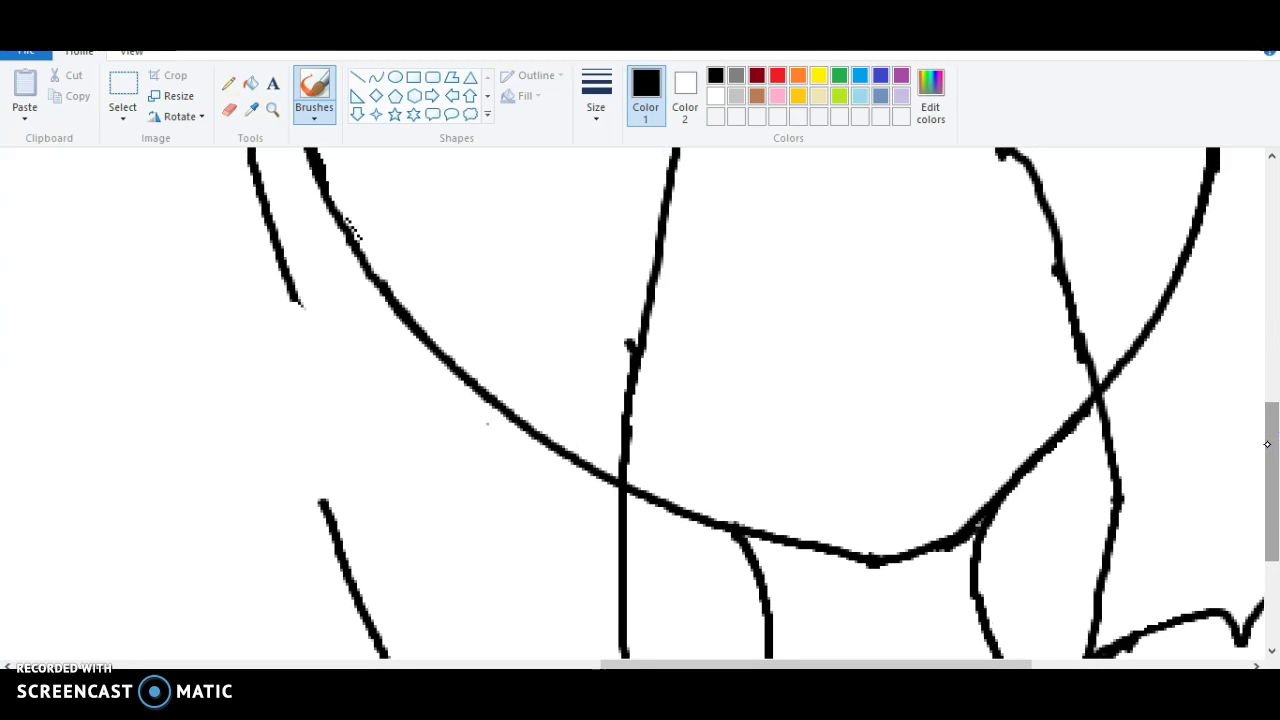
pyautogui.click(229, 109)
pyautogui.moveTo(297, 300); pyautogui.dragTo(255, 171)
pyautogui.click(306, 297)
pyautogui.click(314, 90)
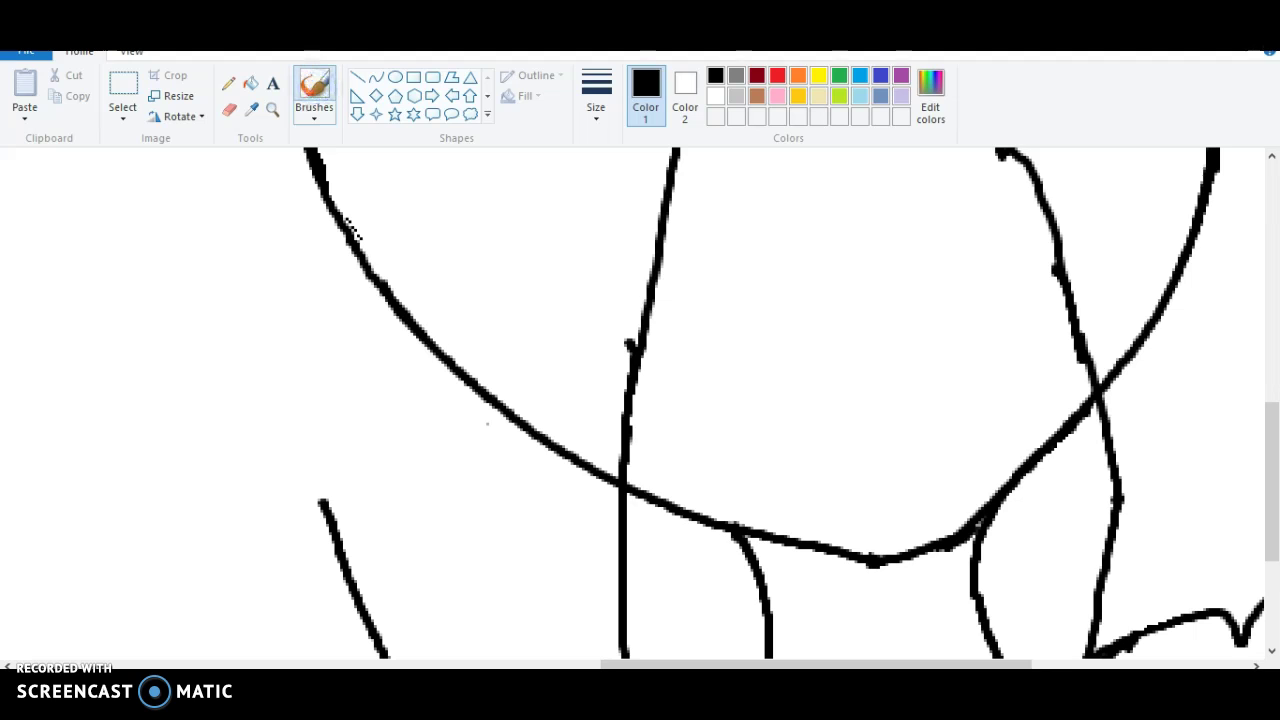
pyautogui.moveTo(338, 530)
pyautogui.mouseDown()
pyautogui.moveTo(266, 303)
pyautogui.moveTo(250, 132)
pyautogui.mouseUp()
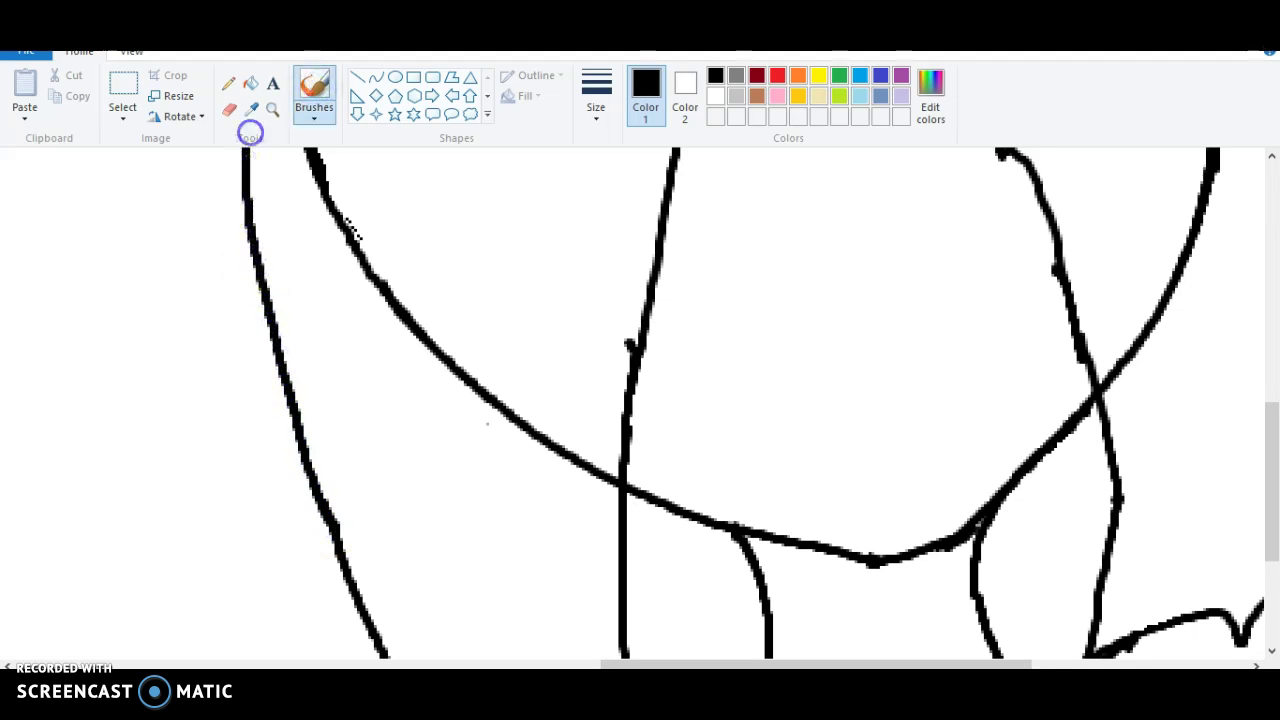
pyautogui.moveTo(1261, 458); pyautogui.dragTo(1263, 380)
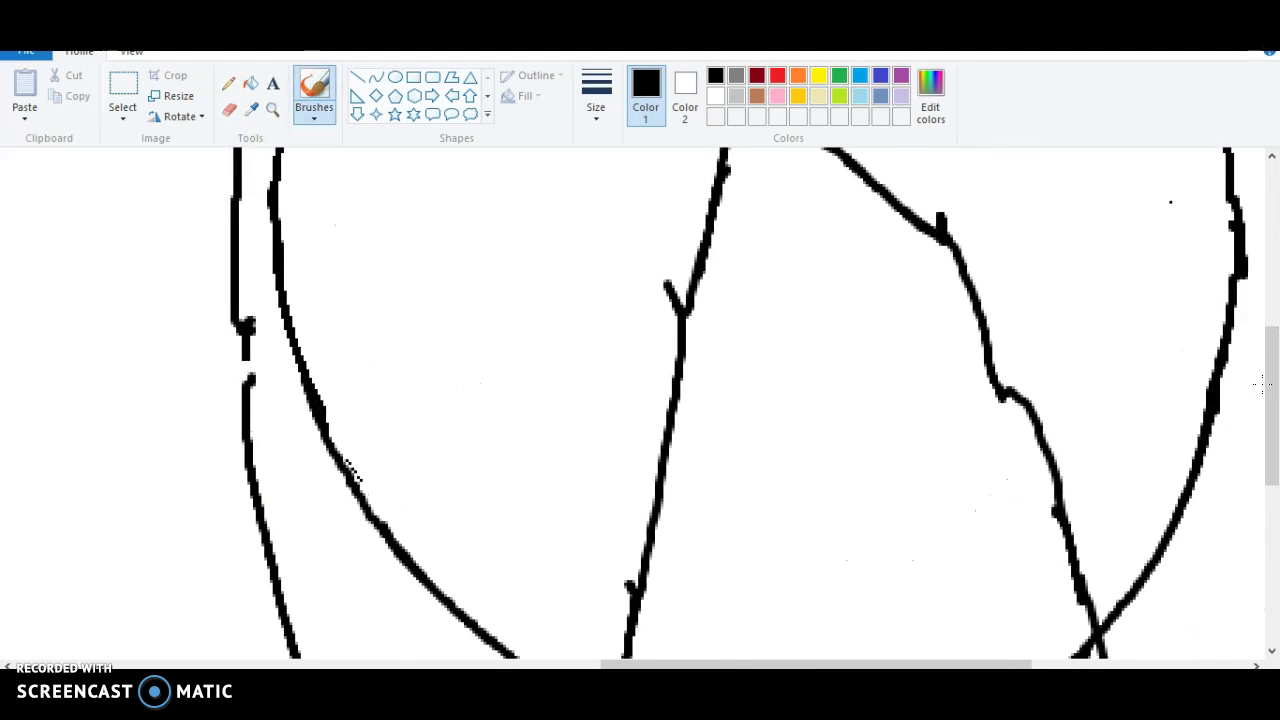
pyautogui.moveTo(251, 322); pyautogui.dragTo(247, 409)
# Continue the hair's outer outline over the crown and down the upper right side of the head circle.
pyautogui.moveTo(1270, 421); pyautogui.dragTo(1263, 223)
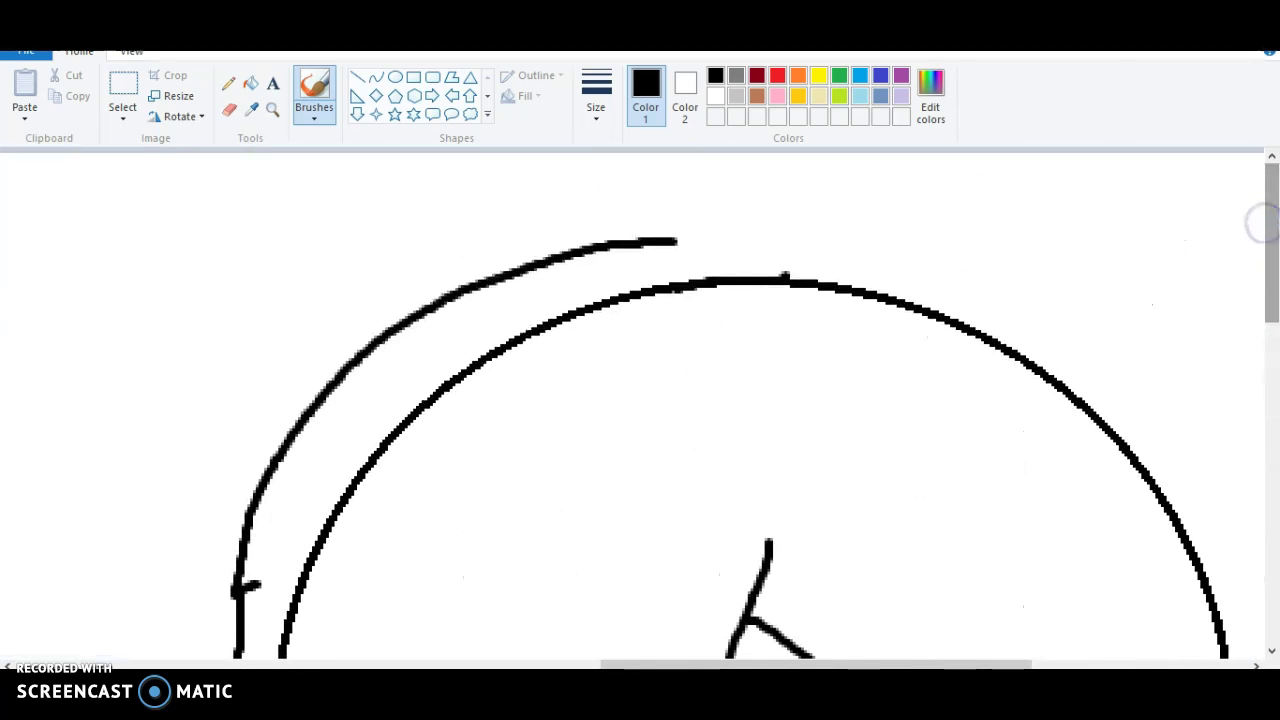
pyautogui.moveTo(625, 243)
pyautogui.mouseDown()
pyautogui.moveTo(810, 238)
pyautogui.moveTo(1008, 278)
pyautogui.moveTo(1151, 362)
pyautogui.moveTo(1255, 485)
pyautogui.mouseUp()
pyautogui.moveTo(1272, 255)
pyautogui.mouseDown()
pyautogui.moveTo(1275, 325)
pyautogui.moveTo(1275, 302)
pyautogui.mouseUp()
pyautogui.hscroll(5, 640, 400)
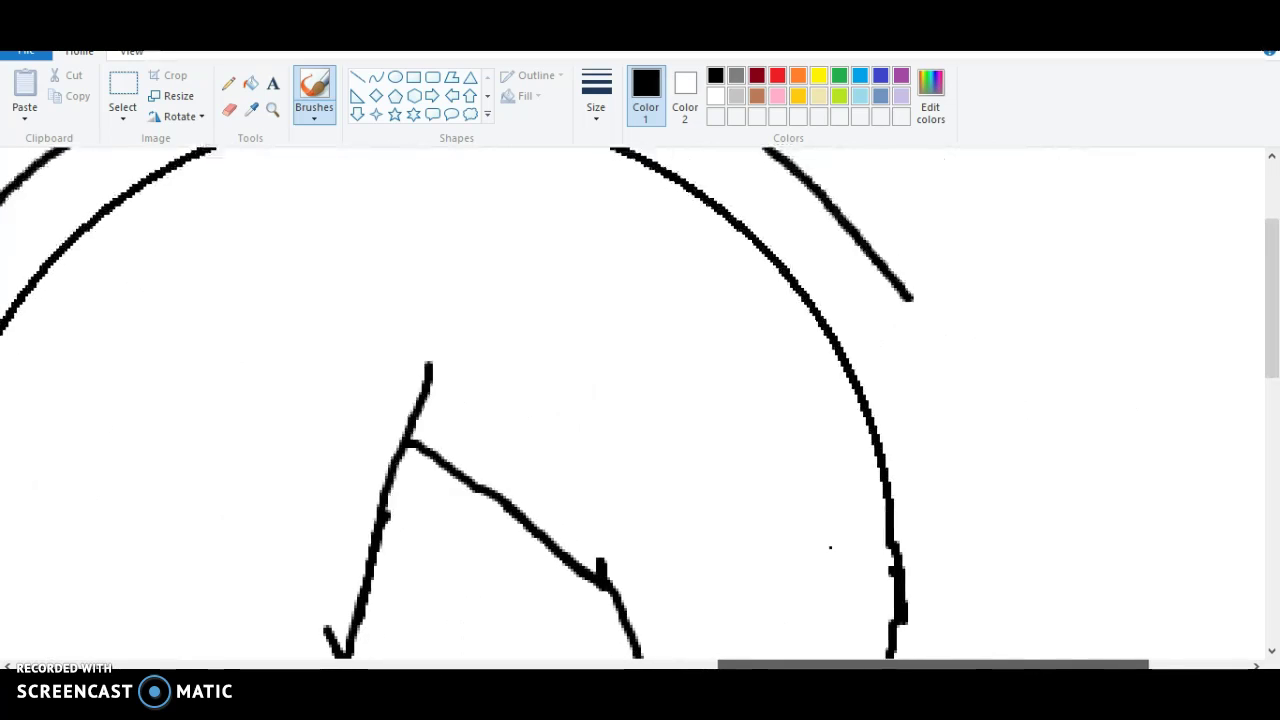
# Erase the straight stretch of the upper right hair outline and redraw it as a curve running down beside the head circle.
pyautogui.click(229, 109)
pyautogui.moveTo(795, 178); pyautogui.dragTo(866, 257)
pyautogui.click(312, 92)
pyautogui.moveTo(757, 152)
pyautogui.mouseDown()
pyautogui.moveTo(843, 226)
pyautogui.moveTo(943, 426)
pyautogui.moveTo(972, 578)
pyautogui.mouseUp()
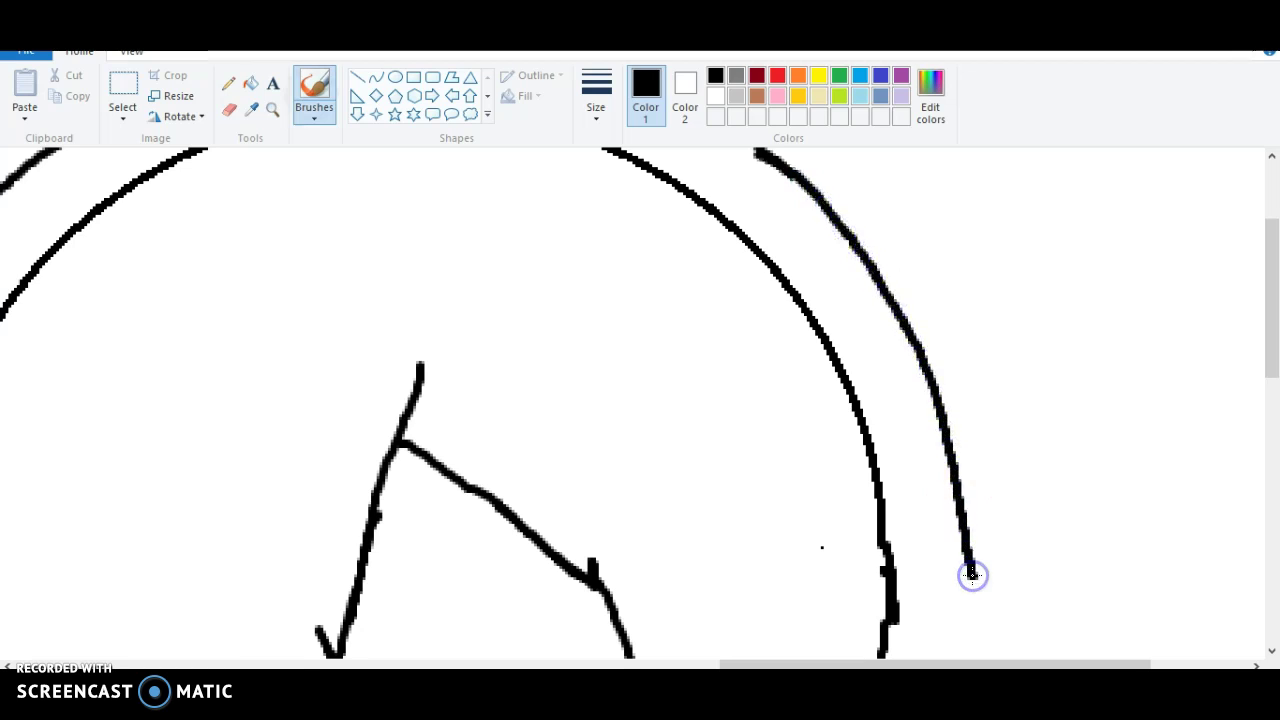
# Extend the right hair outline down to meet the raised arm at the end of the jagged hair edge.
pyautogui.moveTo(1268, 321); pyautogui.dragTo(1268, 429)
pyautogui.moveTo(974, 229); pyautogui.dragTo(1017, 414)
pyautogui.moveTo(1268, 431); pyautogui.dragTo(1273, 503)
pyautogui.moveTo(1016, 168)
pyautogui.mouseDown()
pyautogui.moveTo(1046, 386)
pyautogui.moveTo(1042, 459)
pyautogui.mouseUp()
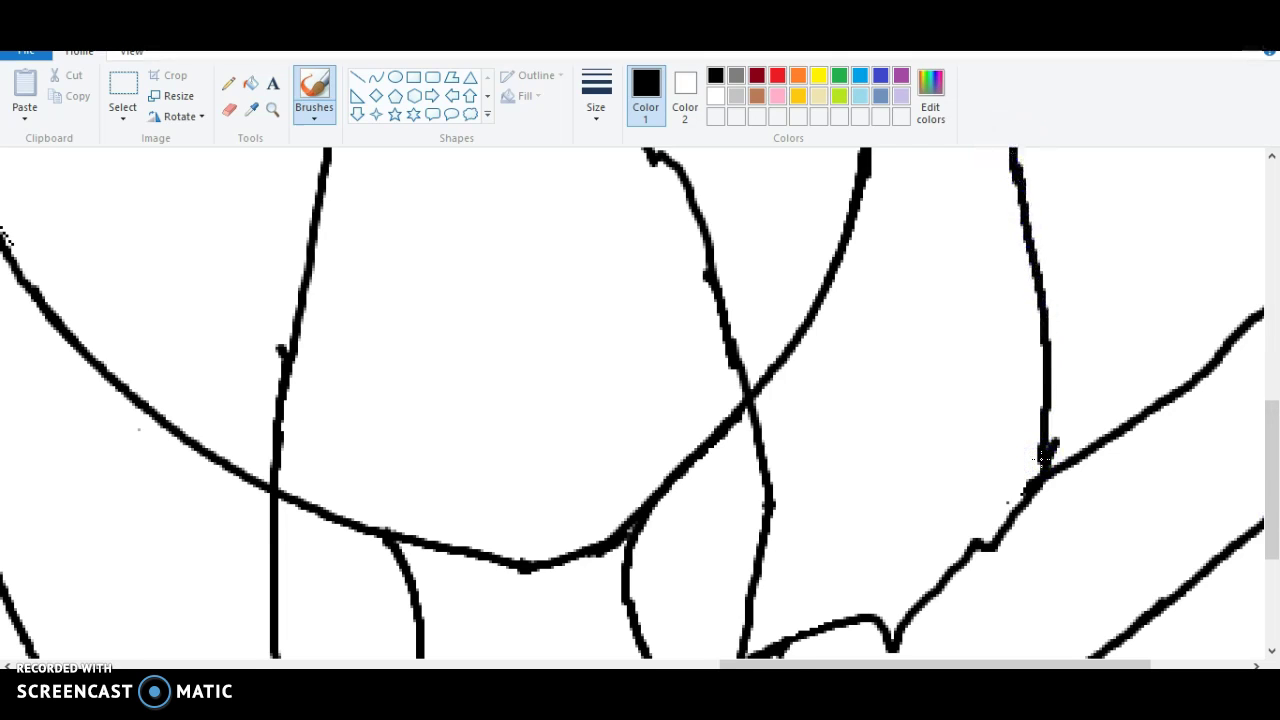
pyautogui.scroll(-3, 1042, 459)
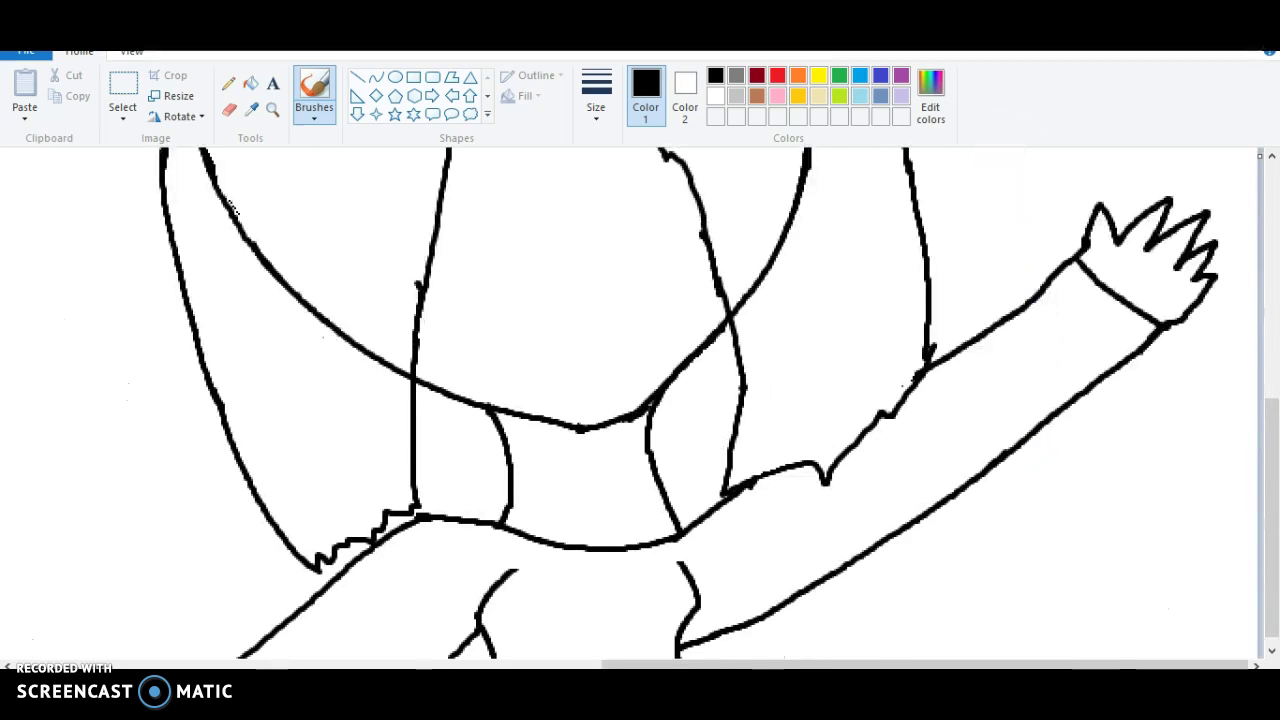
pyautogui.scroll(1, 604, 410)
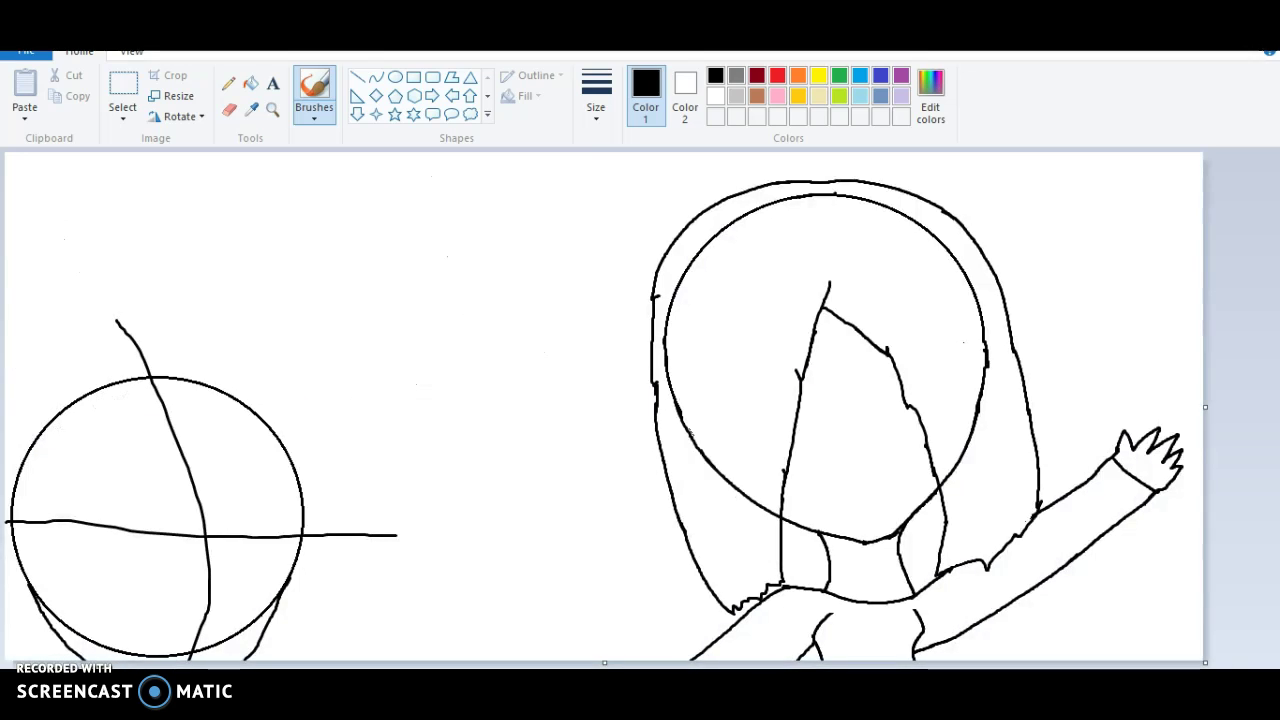
# Erase the left half of the head circle inside the hair, from the face's left edge up toward the crown.
pyautogui.scroll(1, 604, 410)
pyautogui.moveTo(1258, 338); pyautogui.dragTo(1251, 569)
pyautogui.moveTo(580, 663); pyautogui.dragTo(1051, 663)
pyautogui.moveTo(1272, 475); pyautogui.dragTo(1272, 380)
pyautogui.click(229, 110)
pyautogui.moveTo(585, 492)
pyautogui.mouseDown()
pyautogui.moveTo(529, 476)
pyautogui.moveTo(512, 448)
pyautogui.moveTo(566, 523)
pyautogui.moveTo(550, 449)
pyautogui.moveTo(569, 477)
pyautogui.moveTo(588, 468)
pyautogui.moveTo(573, 559)
pyautogui.moveTo(620, 473)
pyautogui.moveTo(635, 492)
pyautogui.moveTo(610, 574)
pyautogui.moveTo(641, 577)
pyautogui.mouseUp()
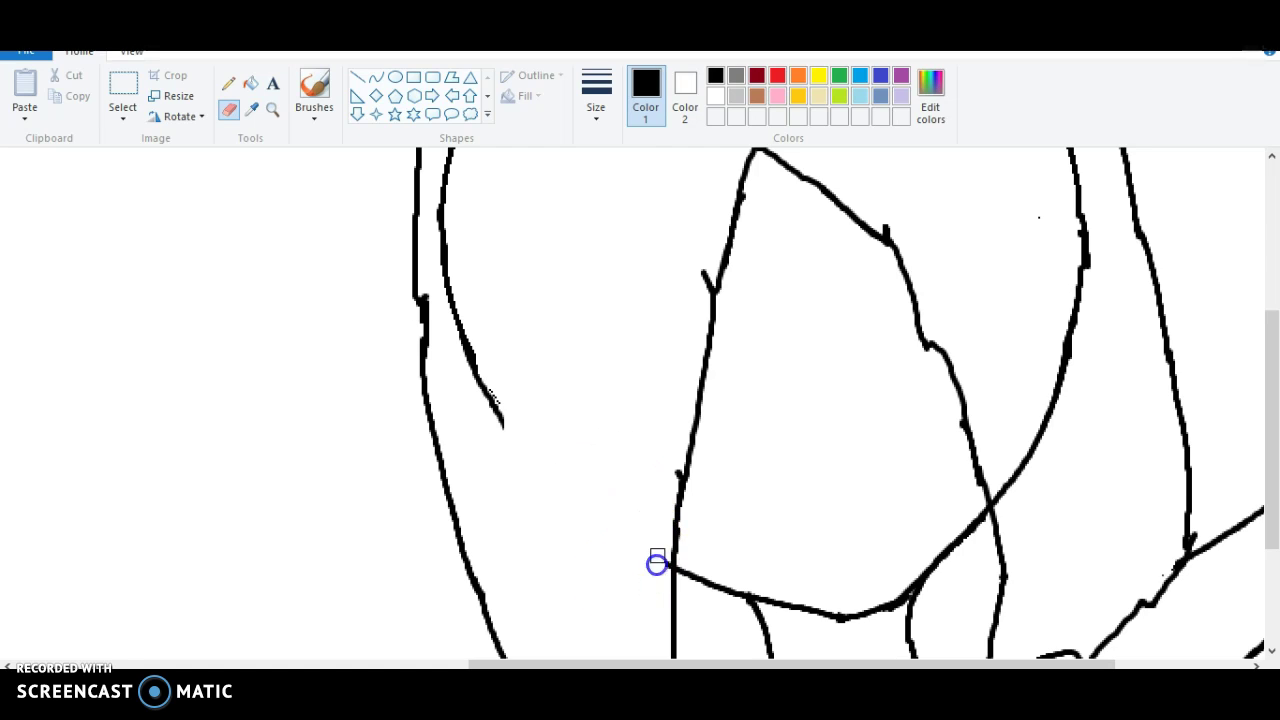
pyautogui.moveTo(1270, 444); pyautogui.dragTo(1268, 389)
pyautogui.moveTo(505, 540)
pyautogui.mouseDown()
pyautogui.moveTo(491, 457)
pyautogui.moveTo(456, 420)
pyautogui.moveTo(449, 380)
pyautogui.moveTo(443, 266)
pyautogui.moveTo(461, 267)
pyautogui.mouseUp()
pyautogui.scroll(3, 486, 300)
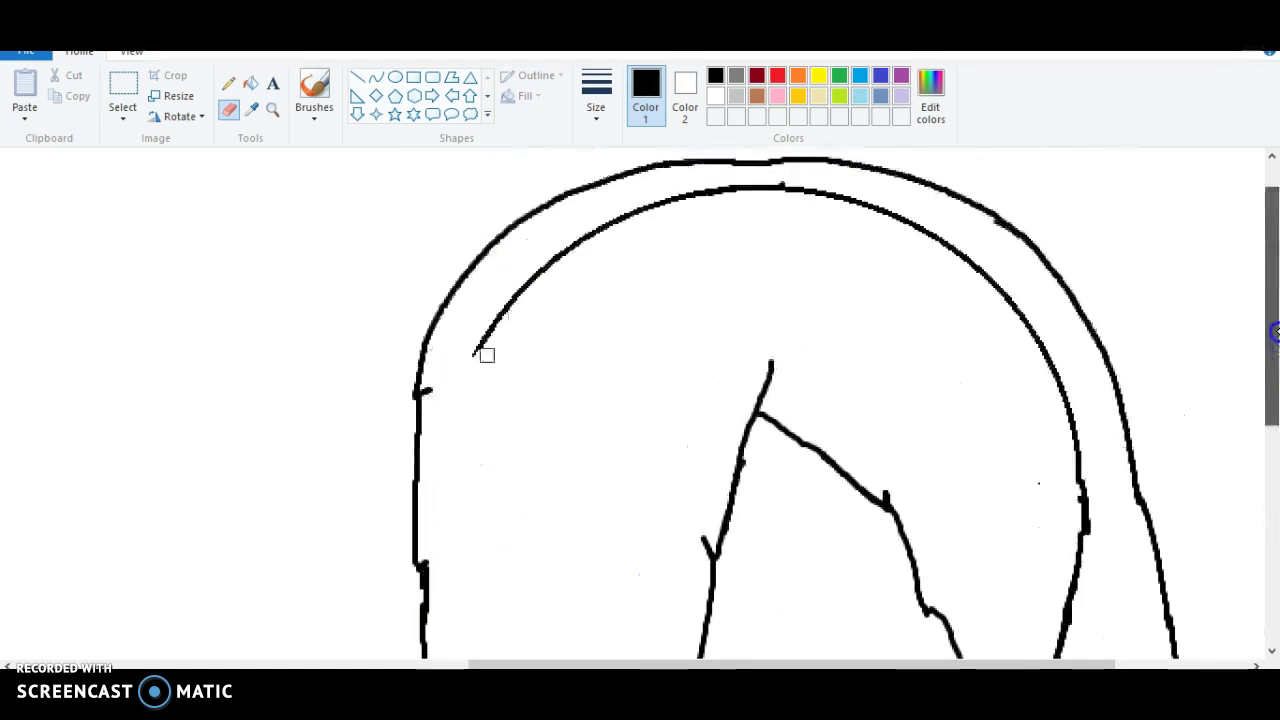
# Erase the rest of the head circle across the crown and down the right side to the jaw line.
pyautogui.moveTo(471, 343)
pyautogui.mouseDown()
pyautogui.moveTo(643, 234)
pyautogui.moveTo(749, 223)
pyautogui.moveTo(769, 206)
pyautogui.moveTo(949, 271)
pyautogui.moveTo(977, 349)
pyautogui.moveTo(1007, 320)
pyautogui.moveTo(1077, 417)
pyautogui.moveTo(1060, 422)
pyautogui.moveTo(1050, 470)
pyautogui.moveTo(1084, 466)
pyautogui.moveTo(1077, 610)
pyautogui.moveTo(1097, 543)
pyautogui.moveTo(1072, 660)
pyautogui.moveTo(1077, 651)
pyautogui.mouseUp()
pyautogui.moveTo(1270, 346); pyautogui.dragTo(1268, 463)
pyautogui.moveTo(1058, 422); pyautogui.dragTo(1030, 487)
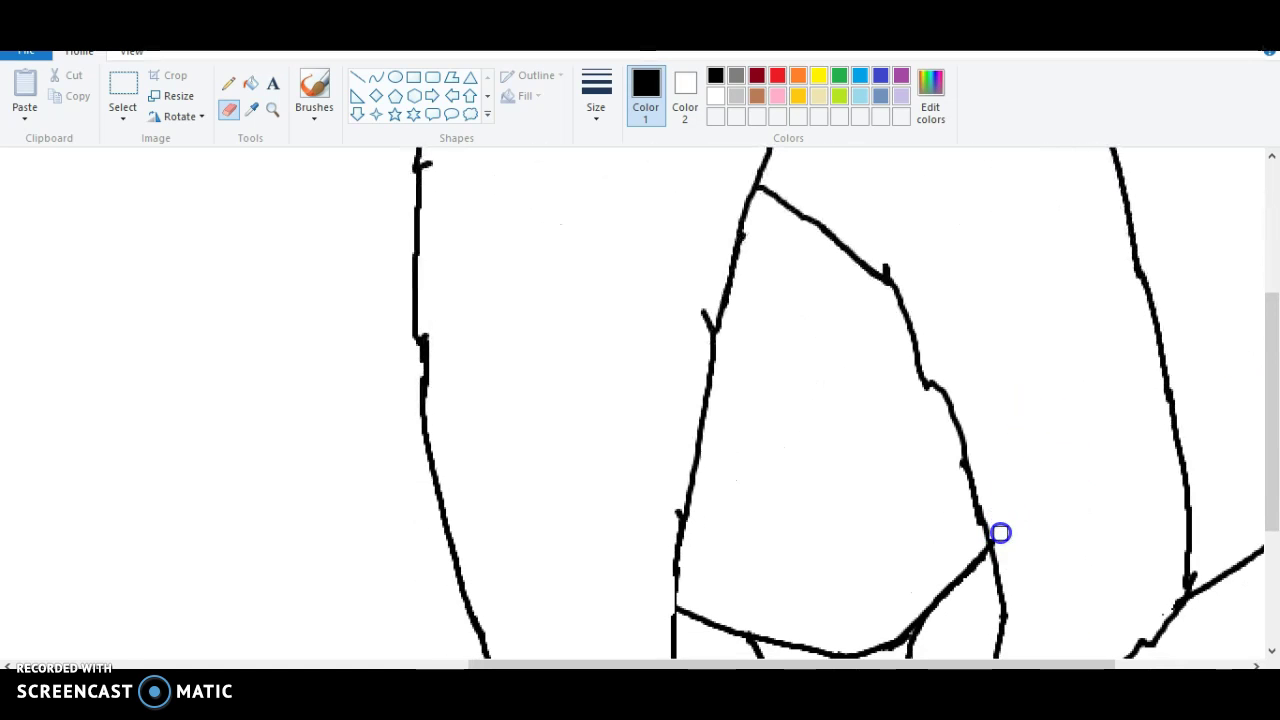
# Erase the hair line left of the neck and draw a wavy hair edge along the shoulder to the neck.
pyautogui.scroll(-3, 997, 450)
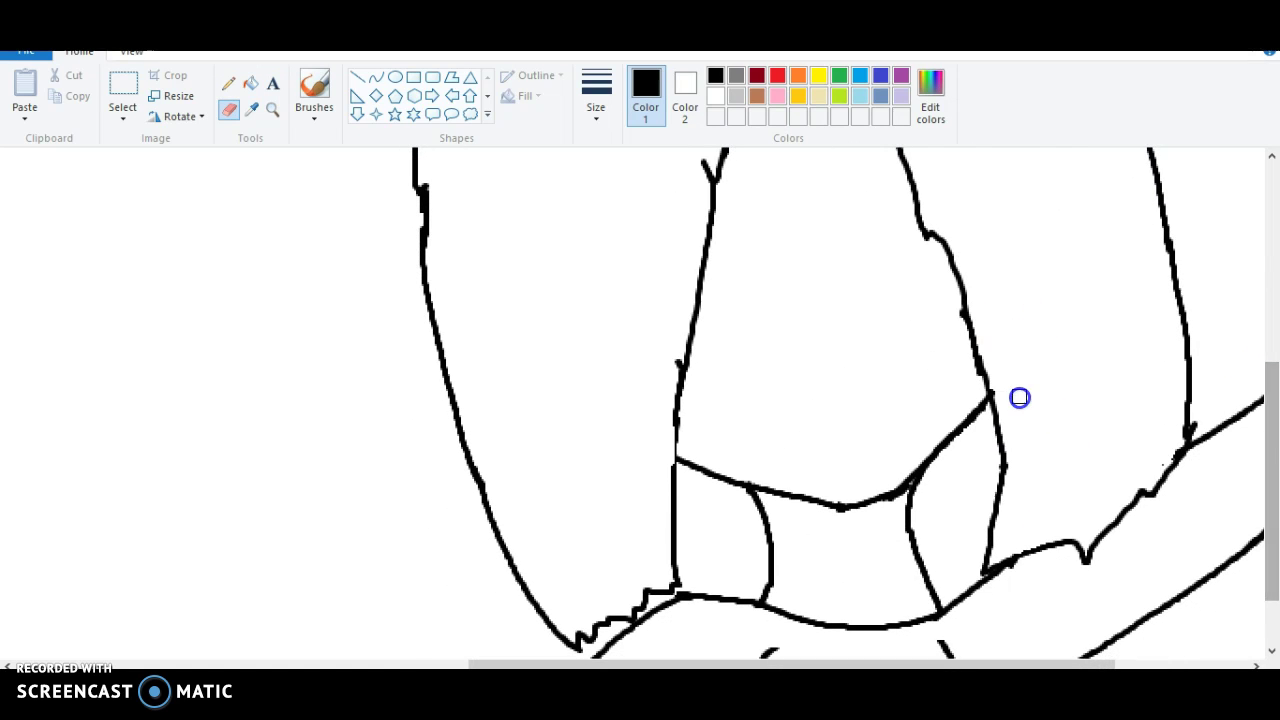
pyautogui.scroll(2, 1011, 407)
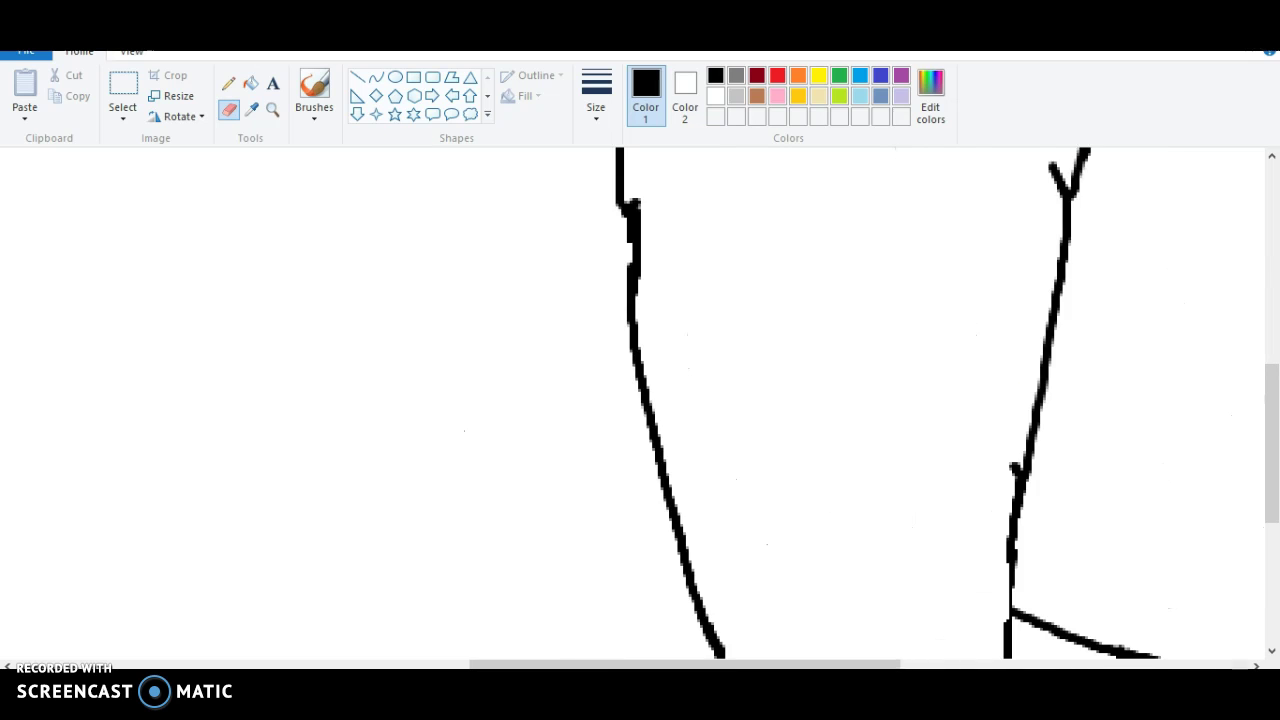
pyautogui.moveTo(1257, 443); pyautogui.dragTo(1263, 535)
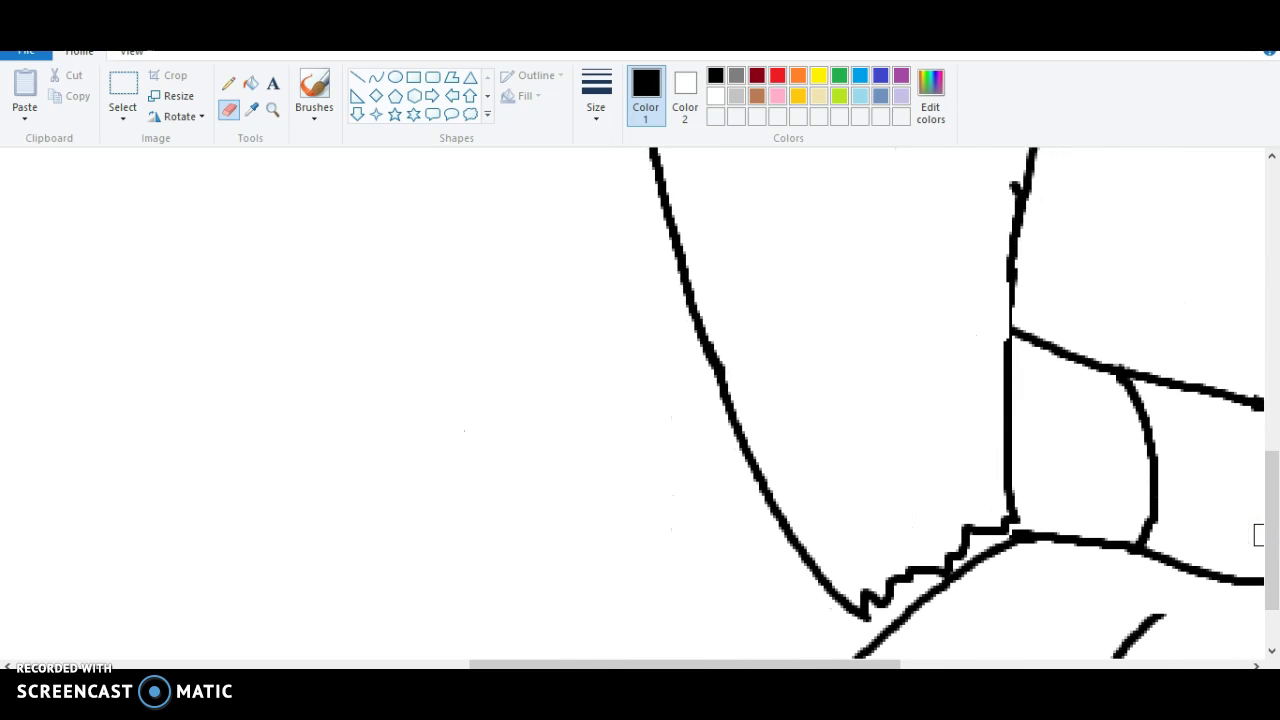
pyautogui.moveTo(620, 665); pyautogui.dragTo(776, 665)
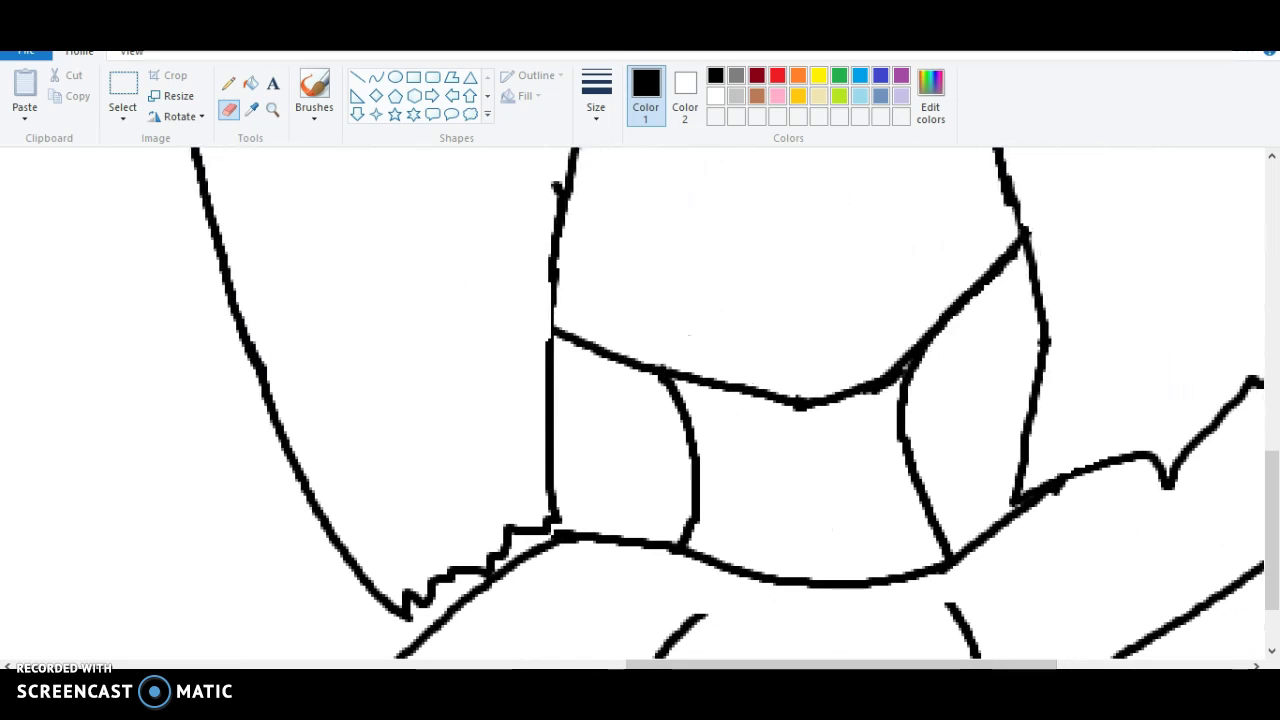
pyautogui.moveTo(550, 455)
pyautogui.mouseDown()
pyautogui.moveTo(564, 374)
pyautogui.moveTo(539, 347)
pyautogui.moveTo(556, 470)
pyautogui.moveTo(543, 461)
pyautogui.moveTo(555, 527)
pyautogui.mouseUp()
pyautogui.click(314, 90)
pyautogui.moveTo(677, 540); pyautogui.dragTo(688, 541)
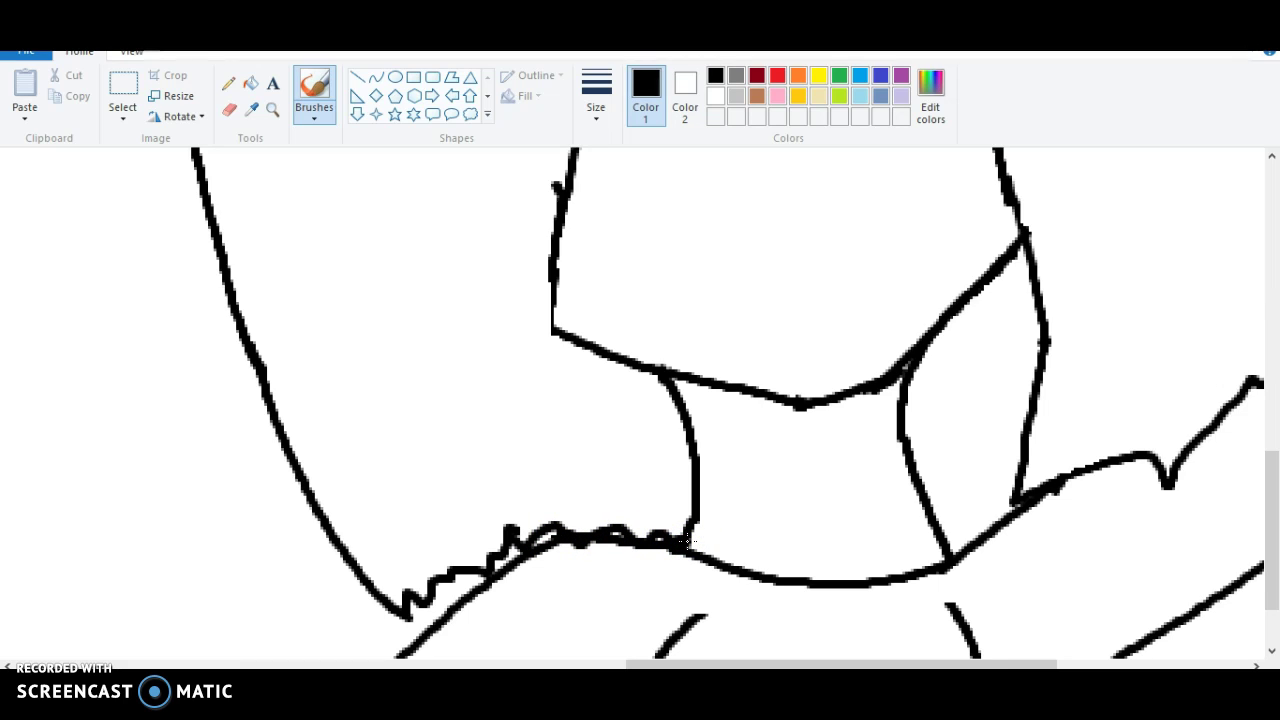
# Erase the hair line right of the neck and draw a jagged hair edge along the shoulder to the neck.
pyautogui.click(229, 109)
pyautogui.moveTo(1046, 318)
pyautogui.mouseDown()
pyautogui.moveTo(1034, 283)
pyautogui.moveTo(1043, 257)
pyautogui.moveTo(994, 423)
pyautogui.moveTo(1011, 479)
pyautogui.mouseUp()
pyautogui.click(314, 95)
pyautogui.moveTo(1026, 491)
pyautogui.mouseDown()
pyautogui.moveTo(991, 524)
pyautogui.moveTo(980, 512)
pyautogui.moveTo(956, 550)
pyautogui.mouseUp()
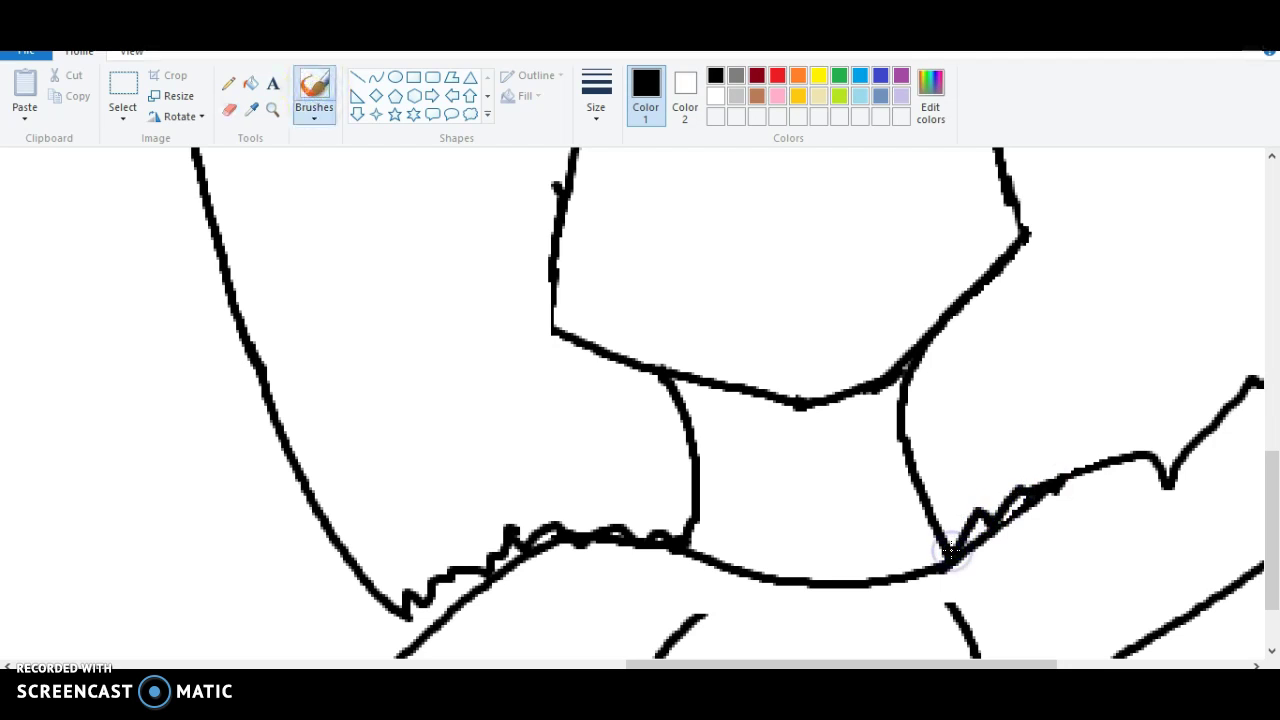
pyautogui.scroll(-2, 952, 550)
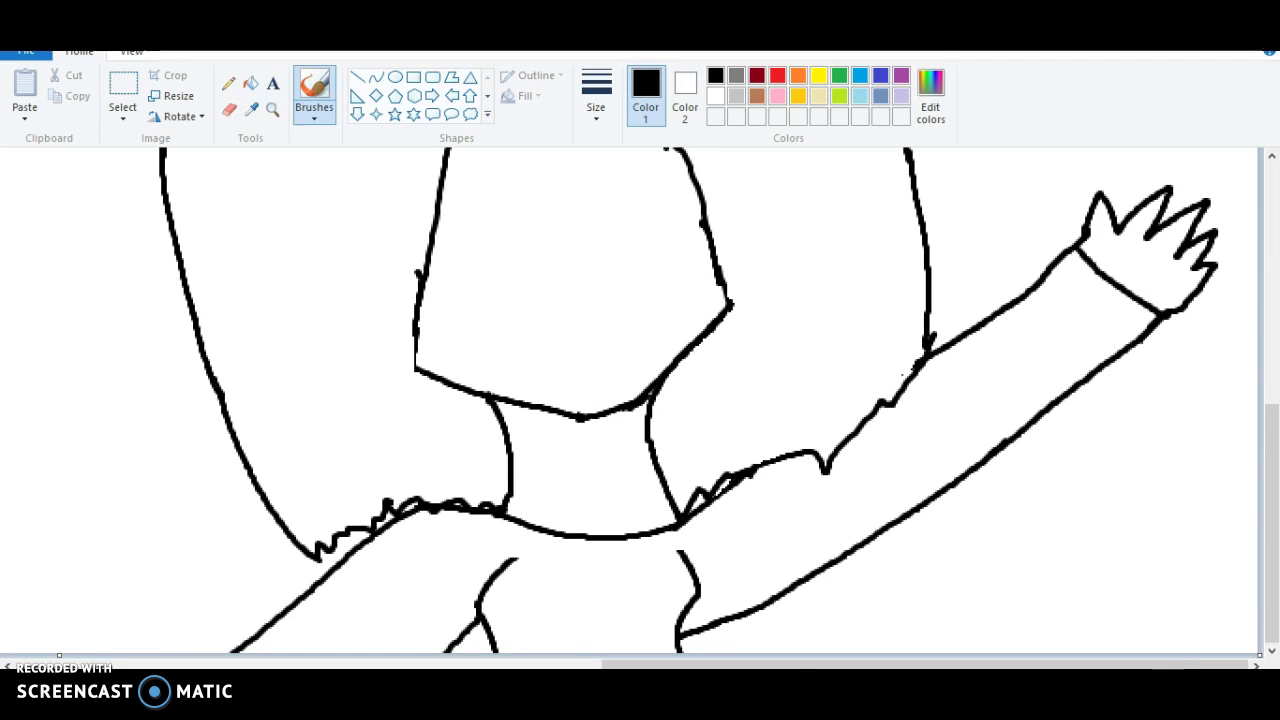
pyautogui.scroll(-1, 630, 405)
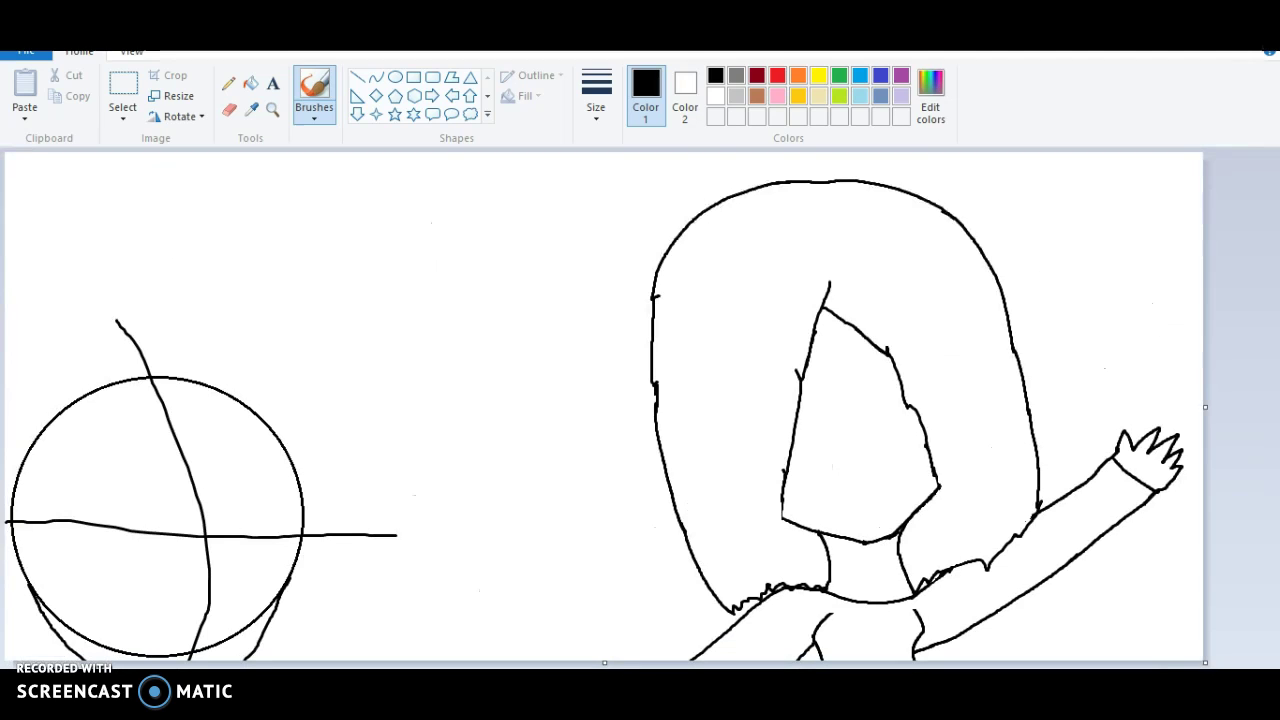
# Bring the crown of the figure's hair into close view.
pyautogui.scroll(1, 640, 405)
pyautogui.moveTo(1268, 290); pyautogui.dragTo(1243, 551)
pyautogui.moveTo(545, 664); pyautogui.dragTo(1101, 664)
pyautogui.moveTo(1272, 452); pyautogui.dragTo(1274, 196)
pyautogui.moveTo(451, 312)
pyautogui.mouseDown()
pyautogui.moveTo(566, 234)
pyautogui.moveTo(690, 178)
pyautogui.moveTo(637, 376)
pyautogui.mouseUp()
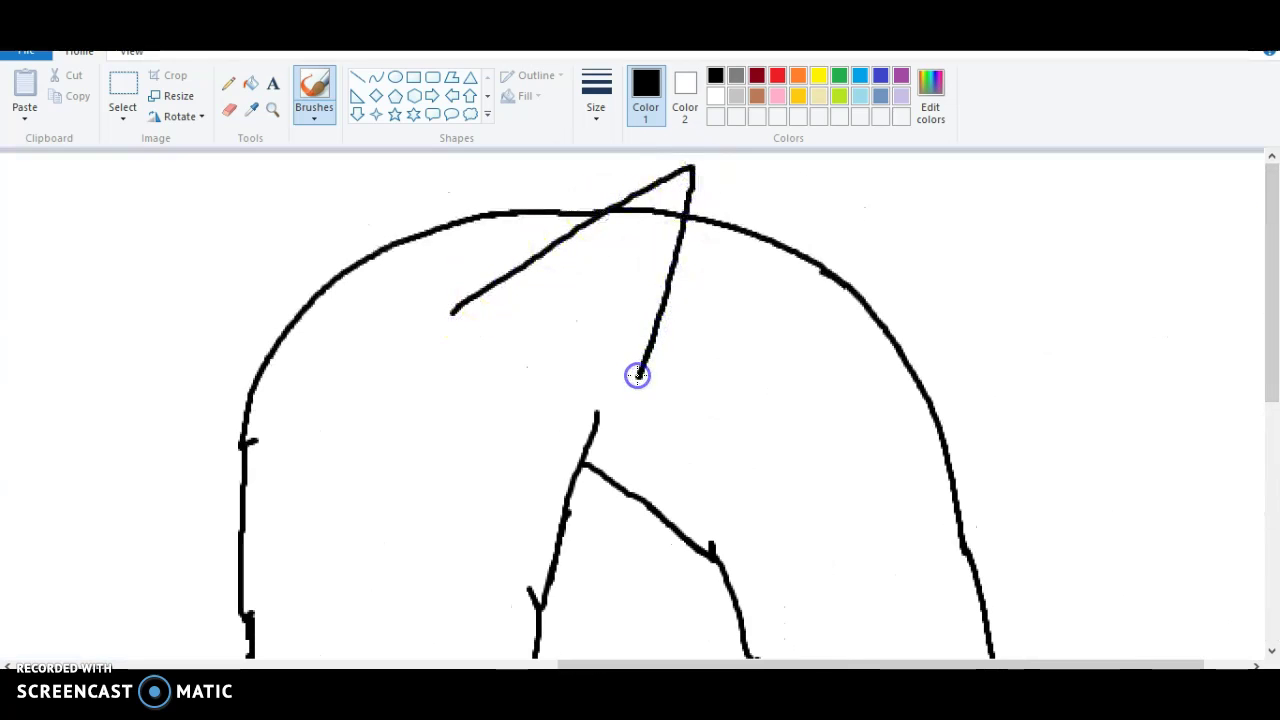
pyautogui.hotkey('ctrl', 'z')
pyautogui.moveTo(493, 280)
pyautogui.mouseDown()
pyautogui.moveTo(571, 210)
pyautogui.moveTo(680, 148)
pyautogui.moveTo(642, 372)
pyautogui.mouseUp()
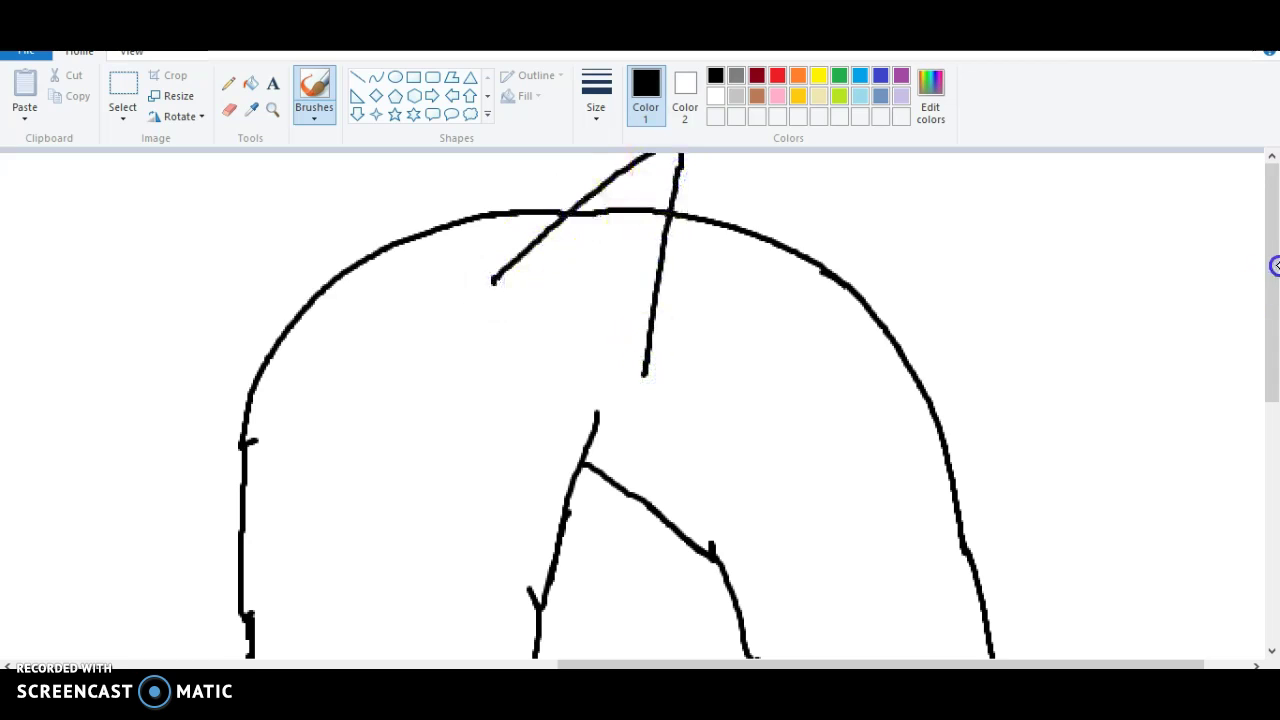
pyautogui.hotkey('ctrl', 'z')
# Draw a tall open-bottomed triangle rising through the hair's crown and erase the hair outline crossing inside it.
pyautogui.moveTo(476, 316)
pyautogui.mouseDown()
pyautogui.moveTo(677, 150)
pyautogui.moveTo(663, 395)
pyautogui.mouseUp()
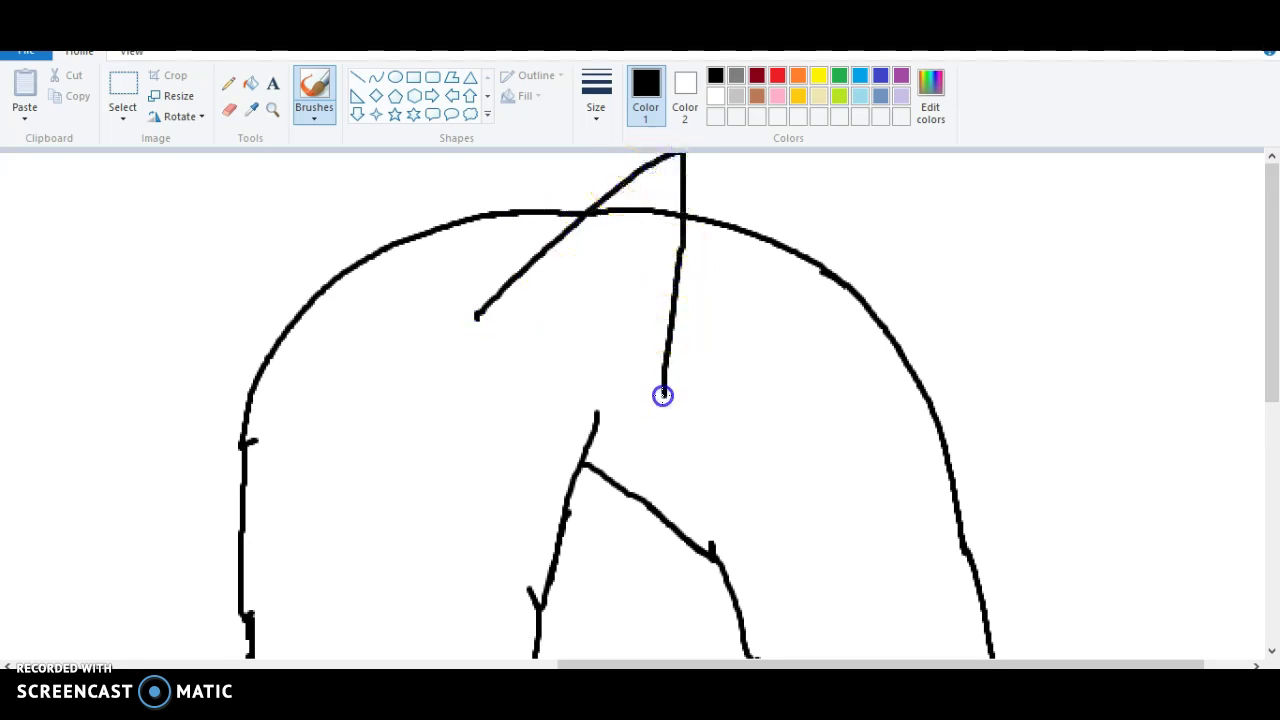
pyautogui.click(229, 109)
pyautogui.moveTo(648, 210)
pyautogui.mouseDown()
pyautogui.moveTo(594, 225)
pyautogui.moveTo(641, 204)
pyautogui.moveTo(627, 243)
pyautogui.moveTo(665, 230)
pyautogui.mouseUp()
pyautogui.moveTo(1268, 340)
pyautogui.mouseDown()
pyautogui.moveTo(1268, 385)
pyautogui.moveTo(1260, 337)
pyautogui.mouseUp()
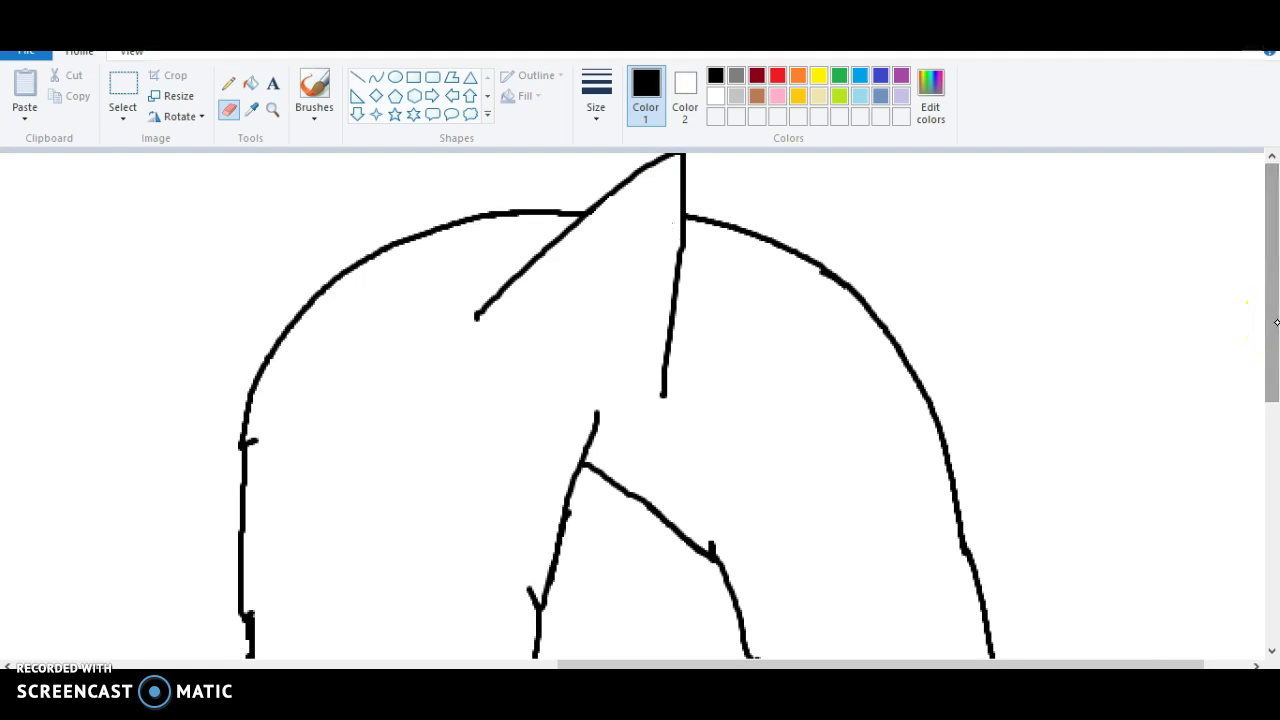
# Draw a curved band line across the hair below the triangle, from side to side, and erase the triangle's ends protruding below it.
pyautogui.click(310, 85)
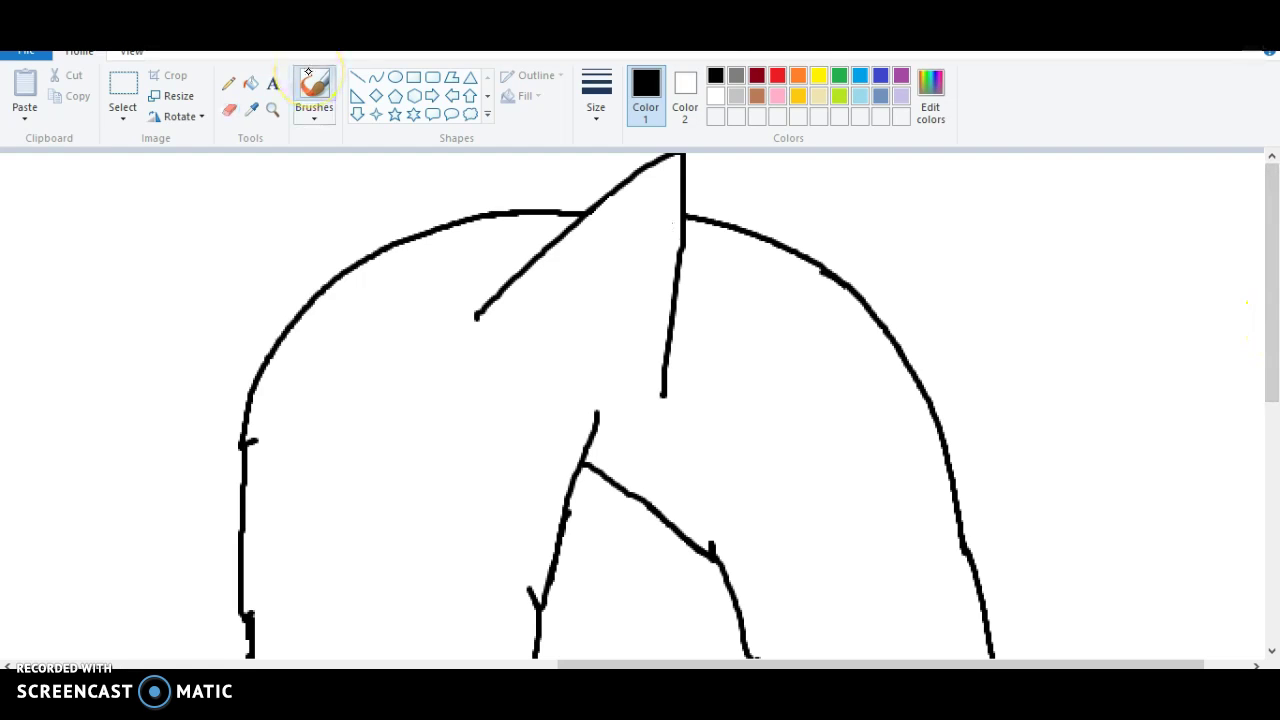
pyautogui.moveTo(920, 379); pyautogui.dragTo(668, 352)
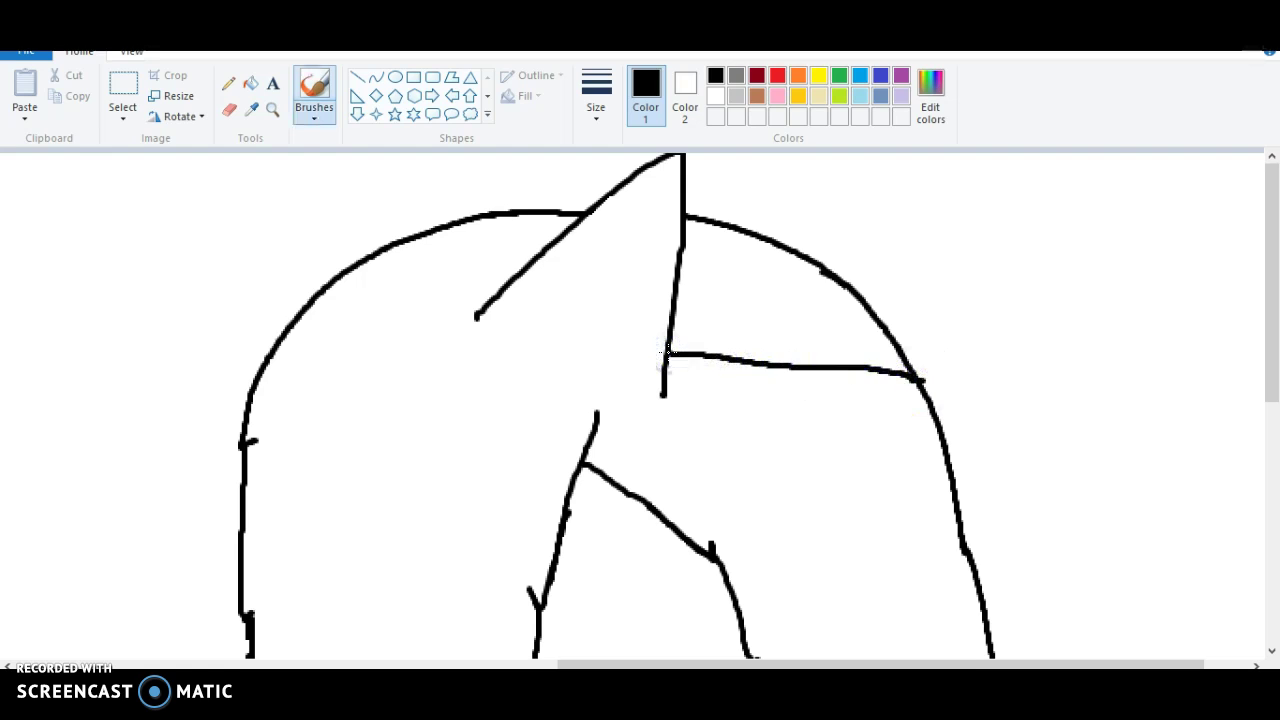
pyautogui.hotkey('ctrl', 'z')
pyautogui.moveTo(950, 465)
pyautogui.mouseDown()
pyautogui.moveTo(711, 369)
pyautogui.moveTo(523, 317)
pyautogui.moveTo(305, 309)
pyautogui.mouseUp()
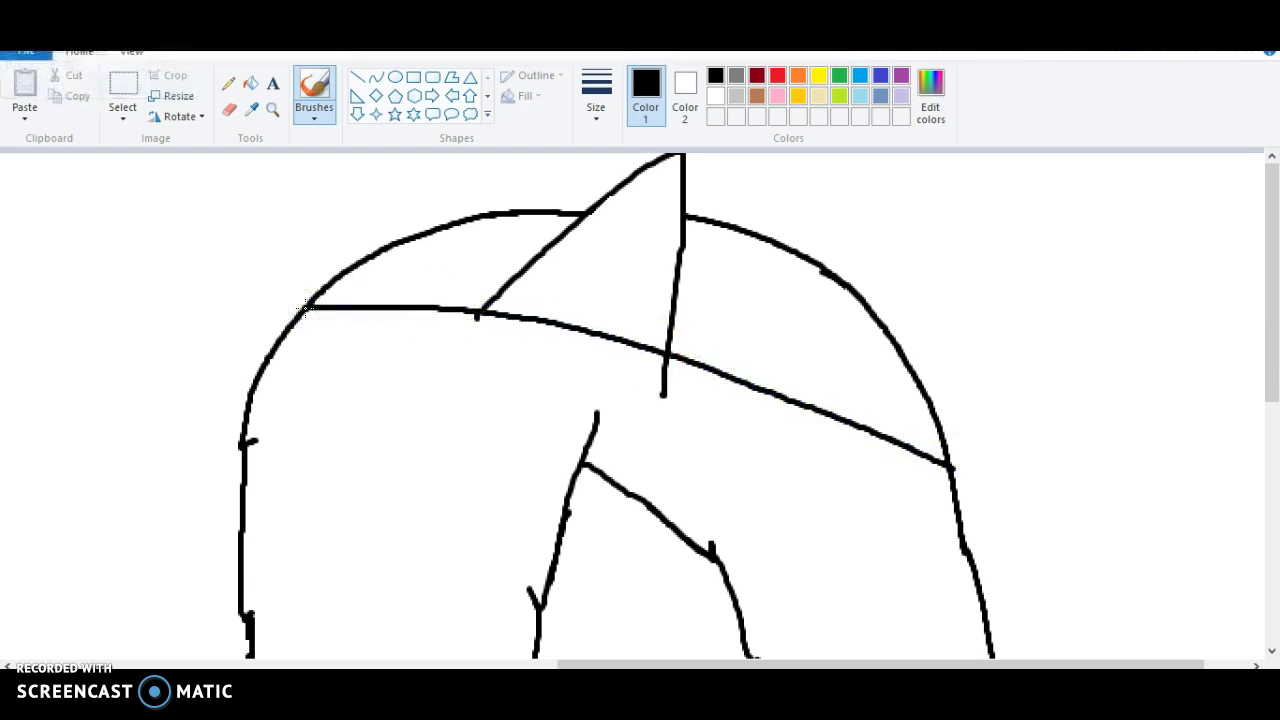
pyautogui.click(229, 110)
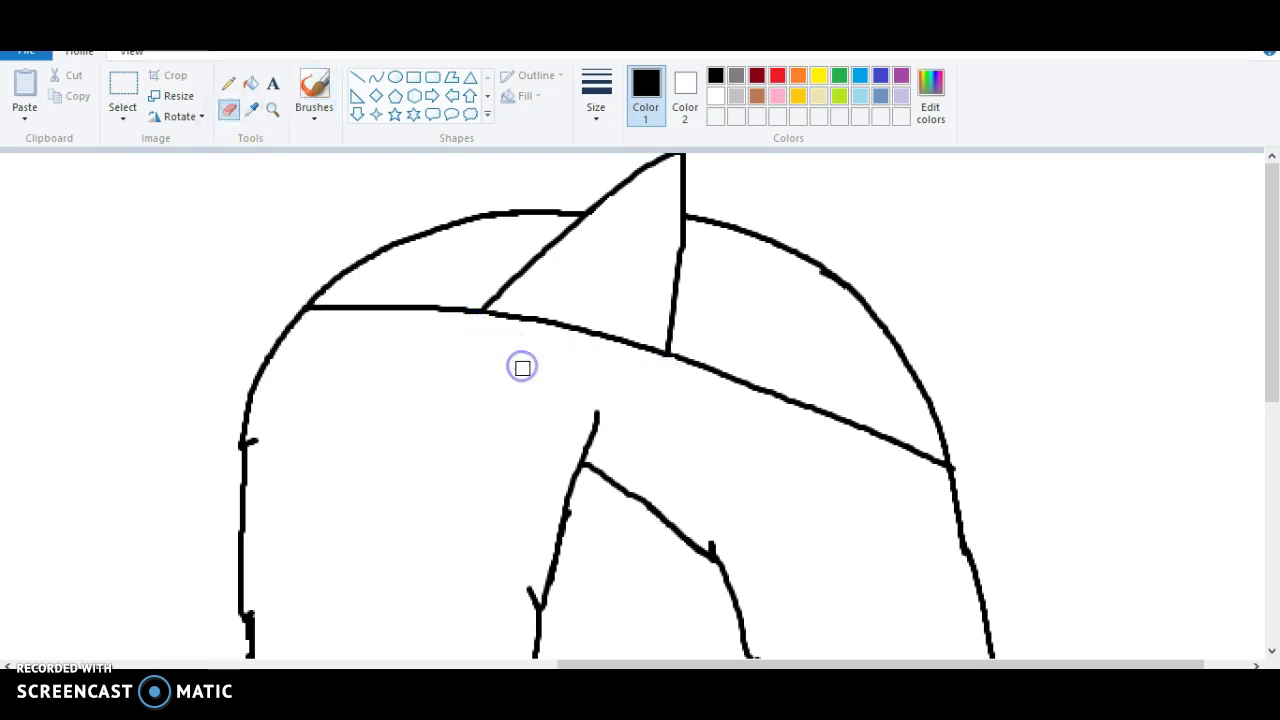
pyautogui.moveTo(1266, 317)
pyautogui.mouseDown()
pyautogui.moveTo(1250, 480)
pyautogui.moveTo(1264, 317)
pyautogui.mouseUp()
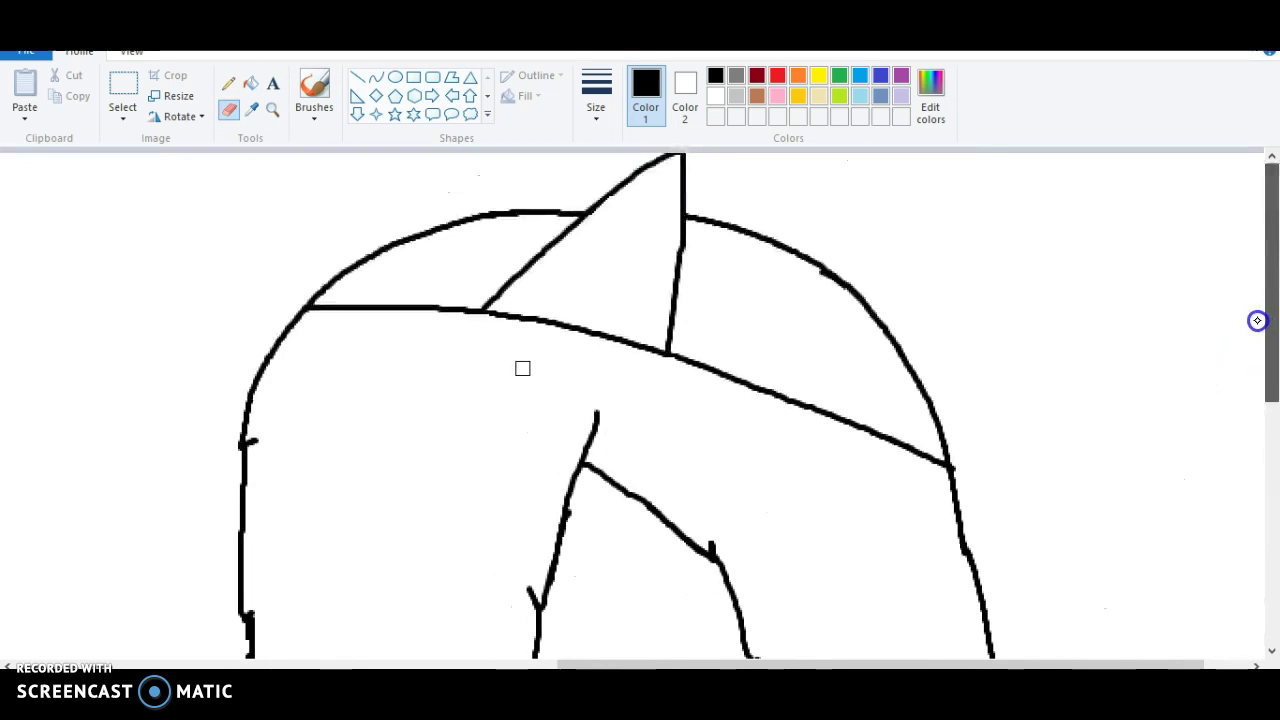
# Draw three curved stripes across the pointed horn with the brush, spaced from near its tip to its base.
pyautogui.click(315, 88)
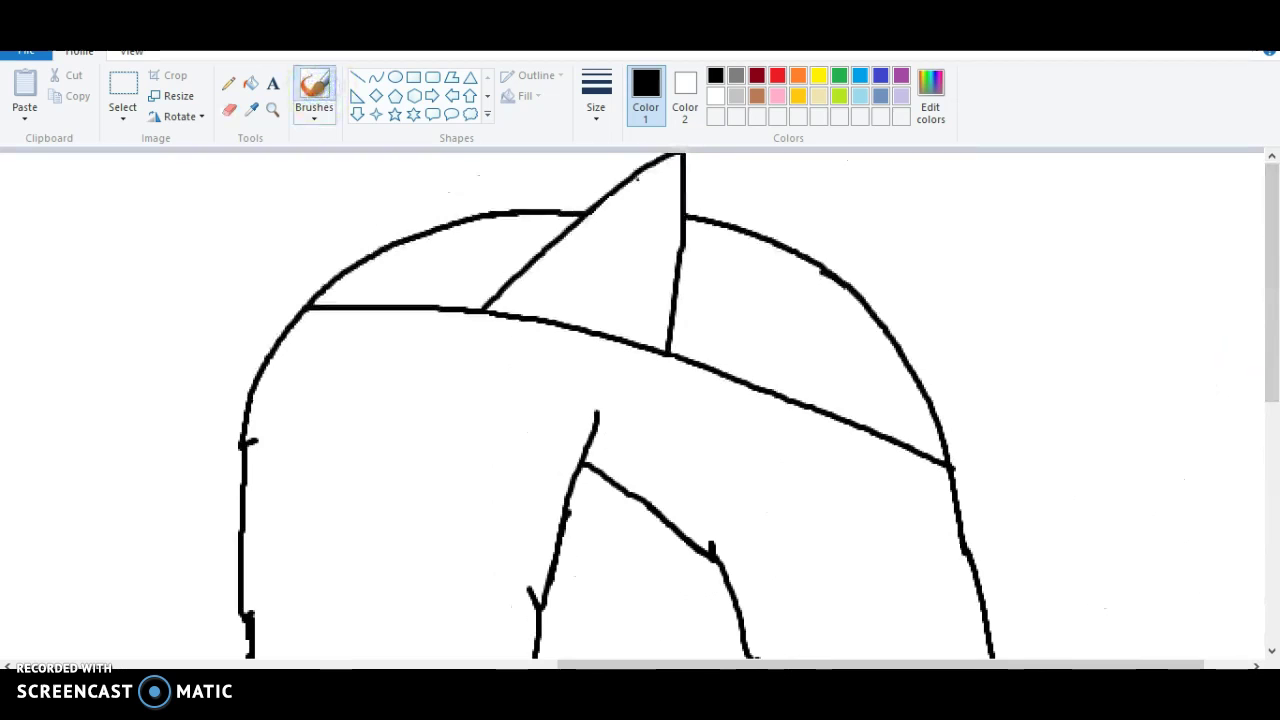
pyautogui.moveTo(636, 177); pyautogui.dragTo(663, 230)
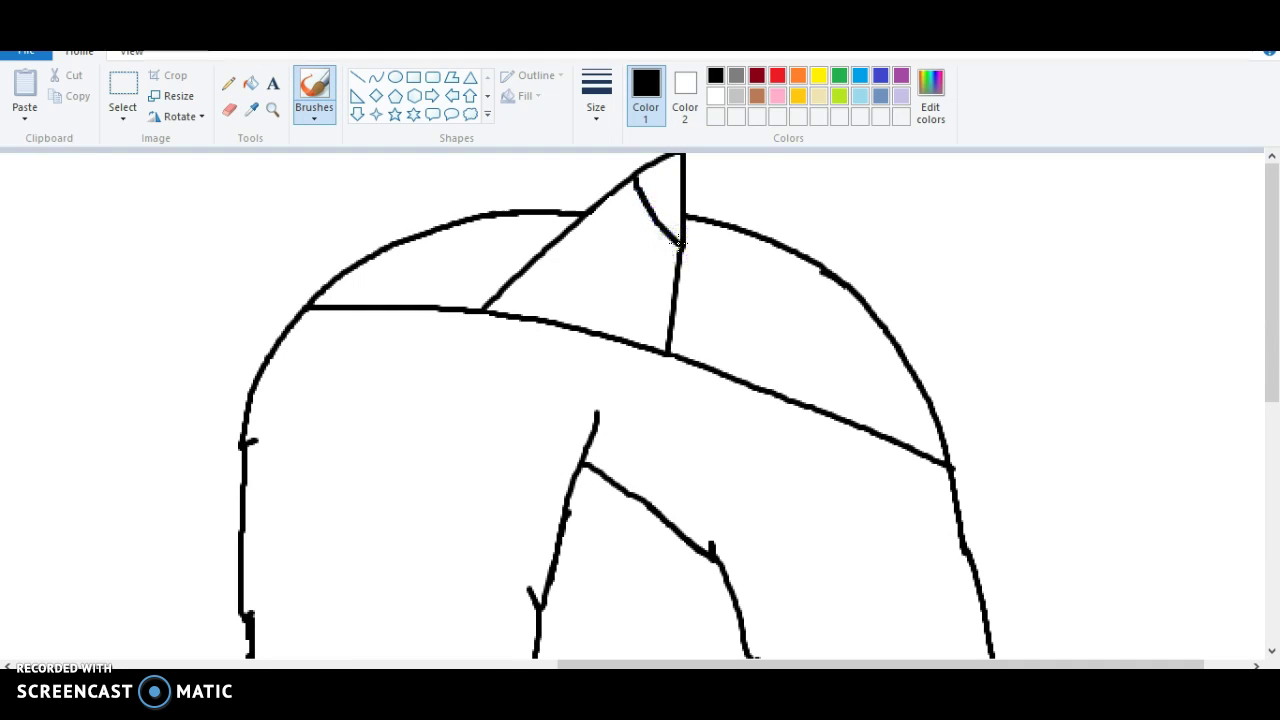
pyautogui.moveTo(582, 219); pyautogui.dragTo(643, 314)
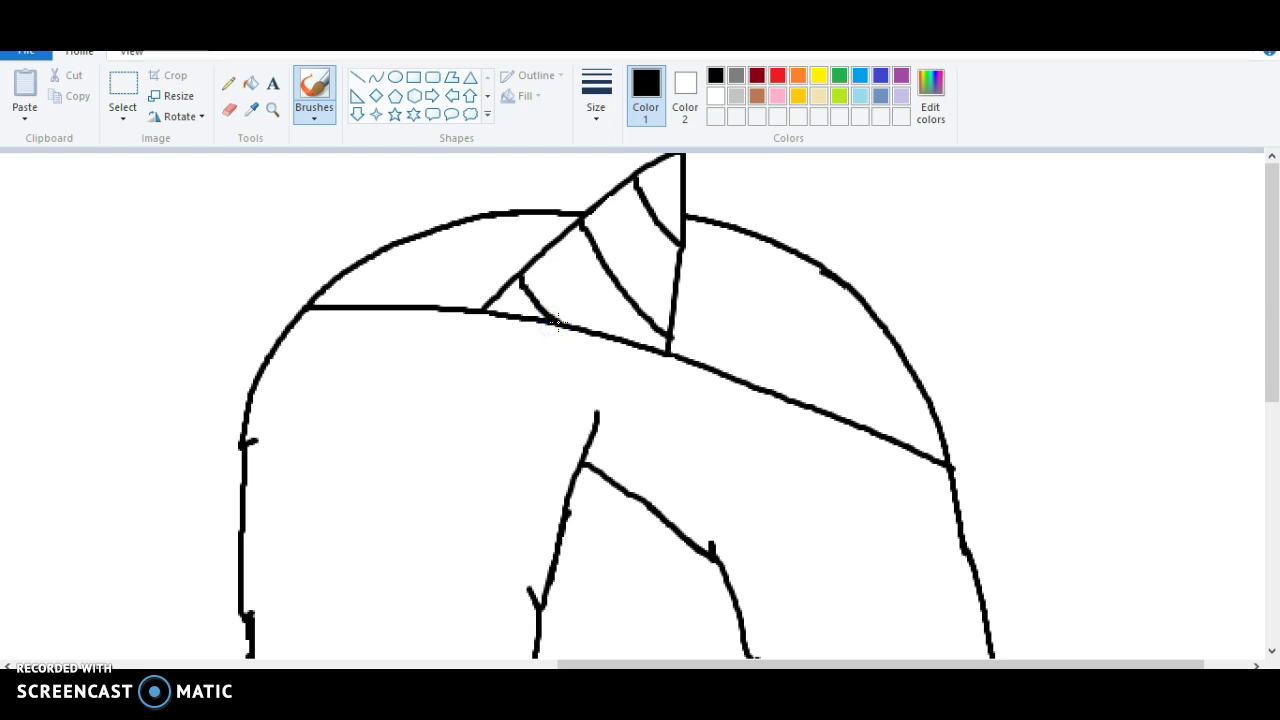
# Draw the closed eye as a single arched line crossing the face edge into the hair, redrawing the first attempt slightly lower.
pyautogui.moveTo(1268, 340)
pyautogui.mouseDown()
pyautogui.moveTo(1243, 494)
pyautogui.moveTo(1268, 582)
pyautogui.moveTo(1268, 250)
pyautogui.moveTo(1257, 646)
pyautogui.moveTo(1274, 381)
pyautogui.moveTo(1271, 534)
pyautogui.mouseUp()
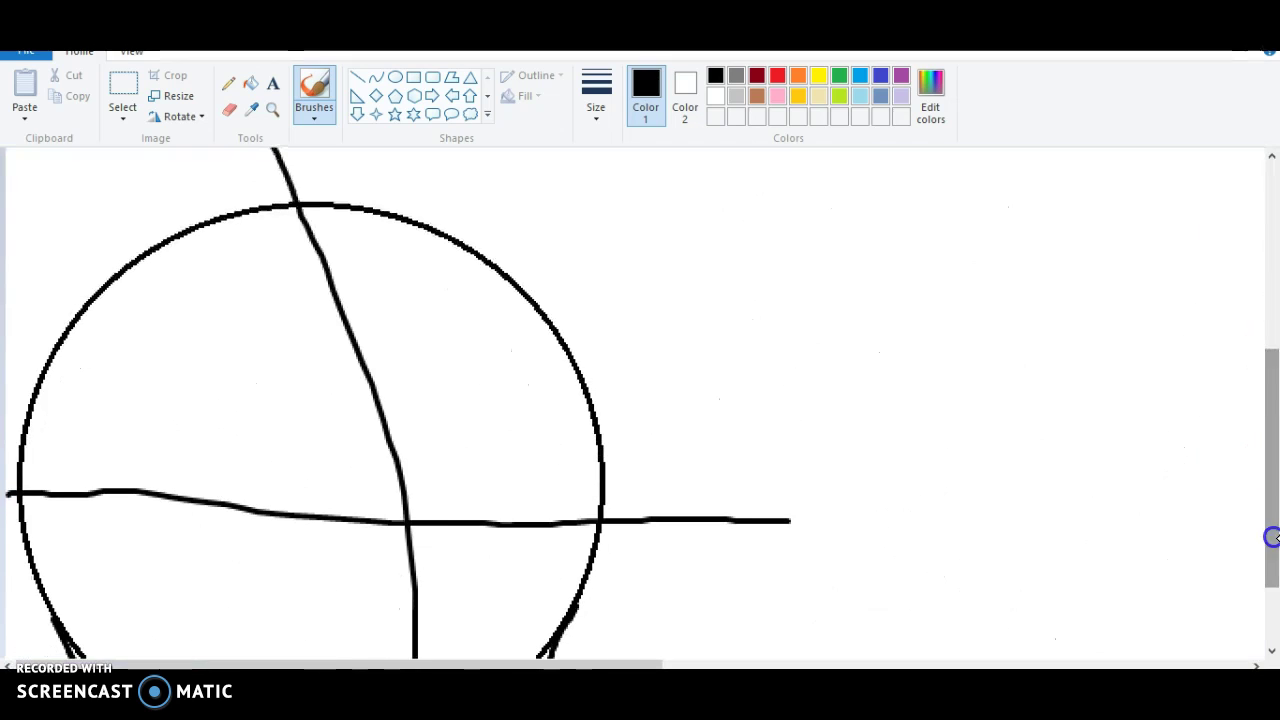
pyautogui.hscroll(10, 1275, 430)
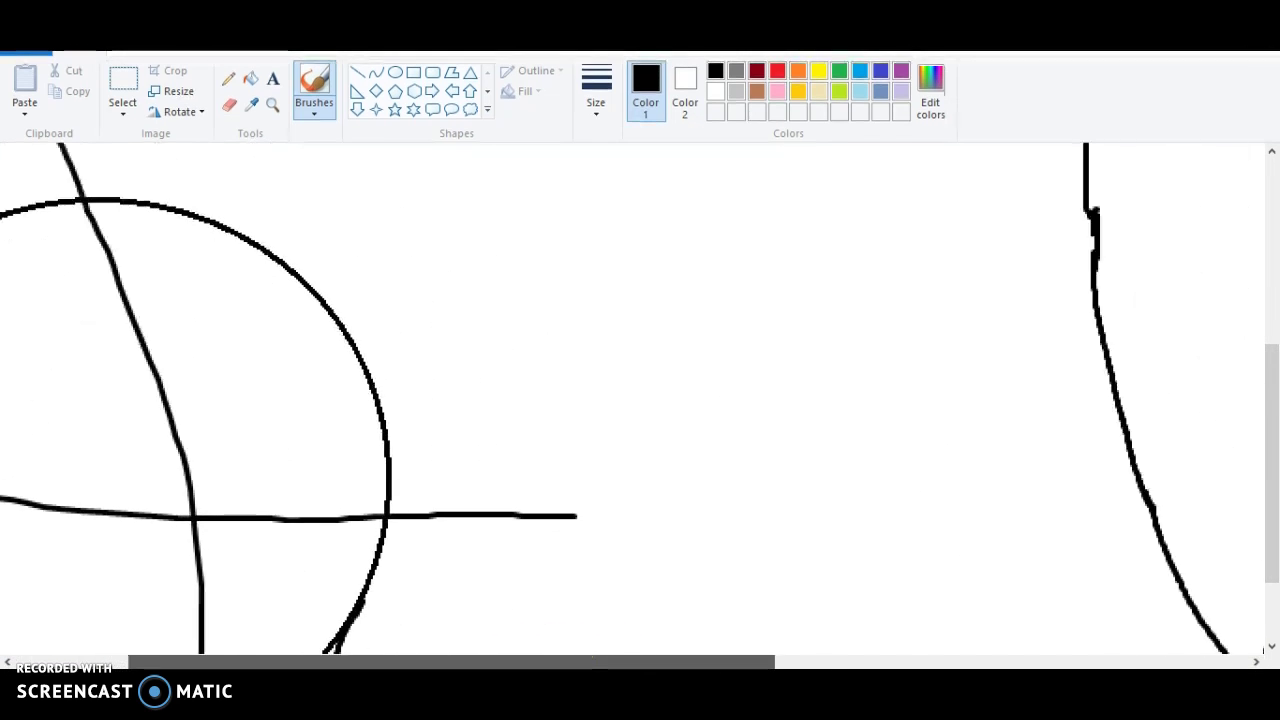
pyautogui.scroll(-1, 1275, 430)
pyautogui.scroll(2, 1275, 430)
pyautogui.moveTo(1276, 431)
pyautogui.mouseDown()
pyautogui.moveTo(1274, 416)
pyautogui.moveTo(1274, 463)
pyautogui.mouseUp()
pyautogui.moveTo(669, 473)
pyautogui.mouseDown()
pyautogui.moveTo(686, 226)
pyautogui.moveTo(908, 277)
pyautogui.moveTo(814, 466)
pyautogui.moveTo(663, 470)
pyautogui.mouseUp()
pyautogui.moveTo(580, 433); pyautogui.dragTo(401, 390)
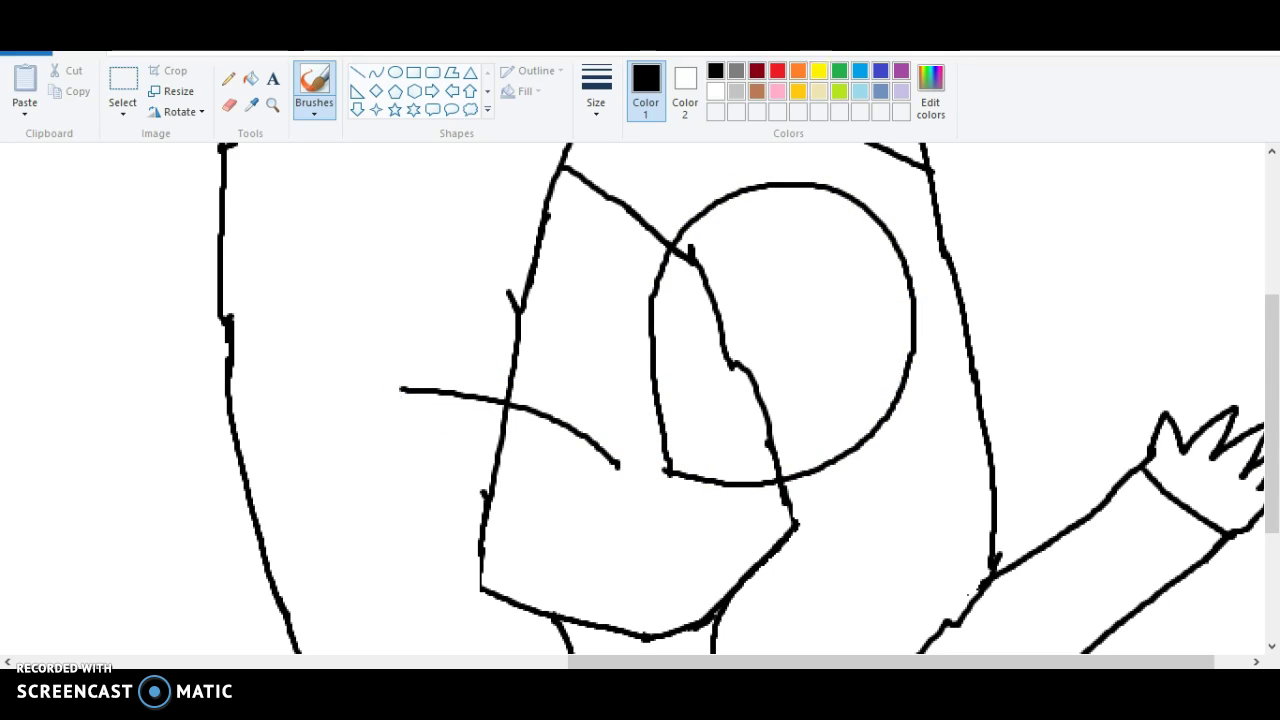
pyautogui.hotkey('ctrl', 'z')
pyautogui.moveTo(584, 447)
pyautogui.mouseDown()
pyautogui.moveTo(411, 389)
pyautogui.moveTo(352, 401)
pyautogui.mouseUp()
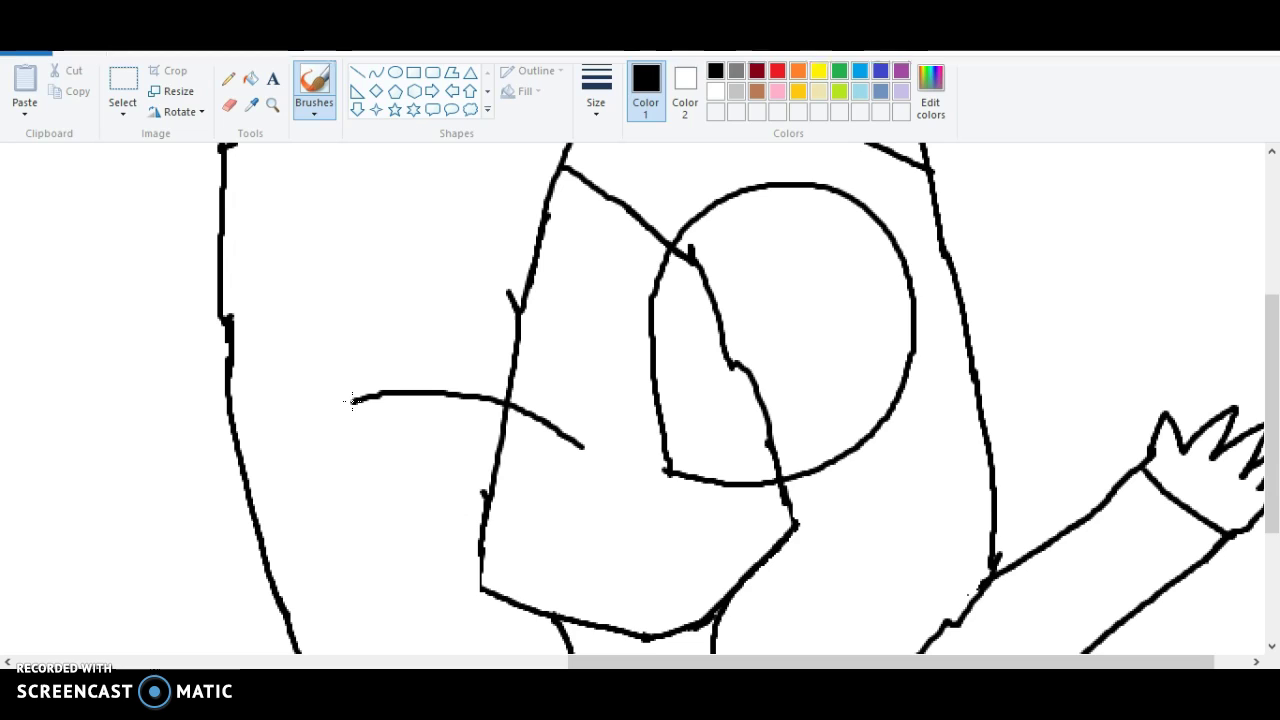
# Erase the hair and face lines running through the inside of the large open eye.
pyautogui.click(229, 104)
pyautogui.moveTo(720, 308)
pyautogui.mouseDown()
pyautogui.moveTo(691, 250)
pyautogui.moveTo(678, 285)
pyautogui.mouseUp()
pyautogui.moveTo(708, 397)
pyautogui.mouseDown()
pyautogui.moveTo(723, 289)
pyautogui.moveTo(754, 303)
pyautogui.moveTo(747, 391)
pyautogui.moveTo(766, 434)
pyautogui.moveTo(771, 414)
pyautogui.moveTo(779, 461)
pyautogui.mouseUp()
# Thicken the upper lid of the open eye and draw a fan of eyelashes sweeping outward from it.
pyautogui.scroll(2, 779, 461)
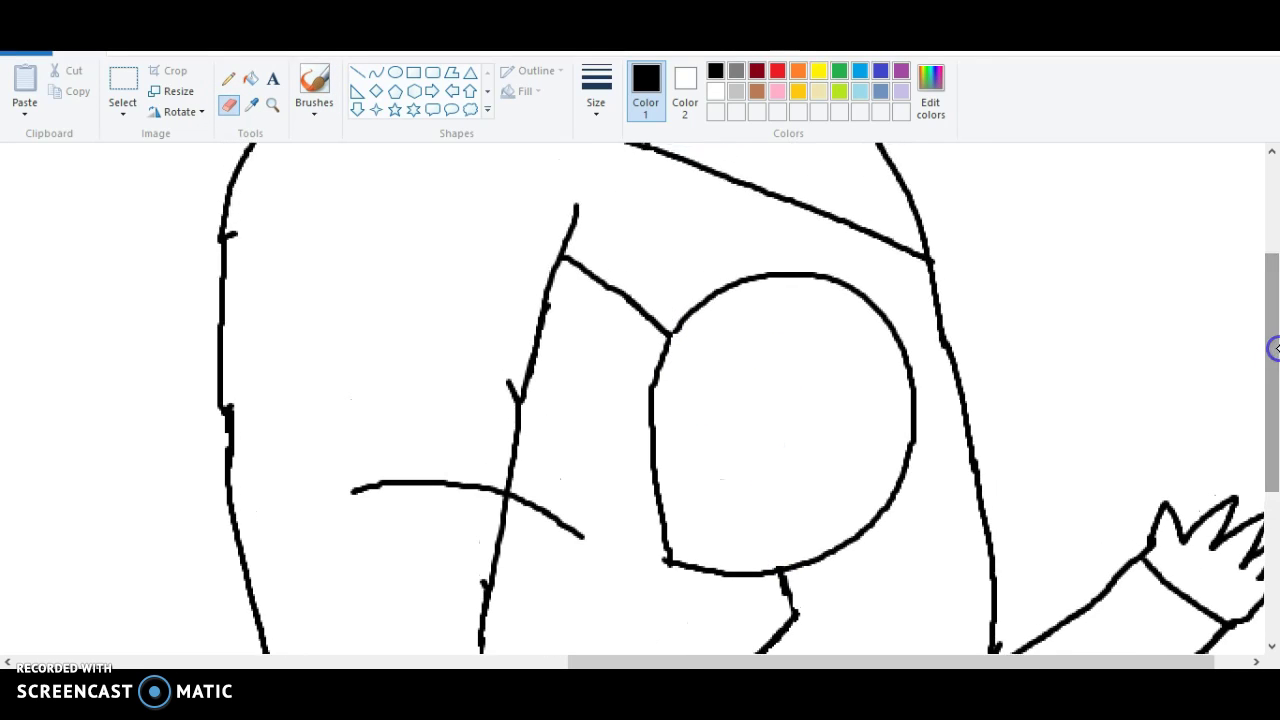
pyautogui.click(313, 84)
pyautogui.moveTo(676, 325); pyautogui.dragTo(797, 228)
pyautogui.moveTo(760, 283)
pyautogui.mouseDown()
pyautogui.moveTo(848, 234)
pyautogui.moveTo(778, 279)
pyautogui.moveTo(873, 249)
pyautogui.mouseUp()
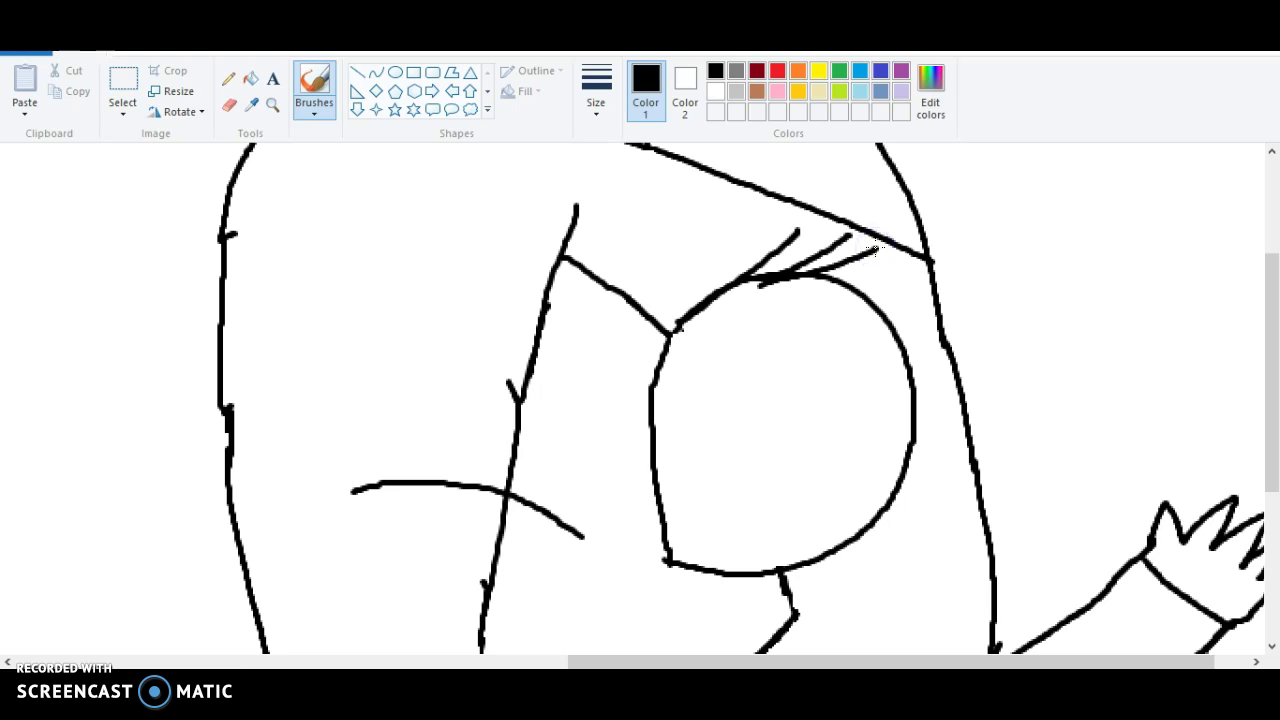
pyautogui.hotkey('ctrl', 'z')
pyautogui.moveTo(761, 282); pyautogui.dragTo(889, 246)
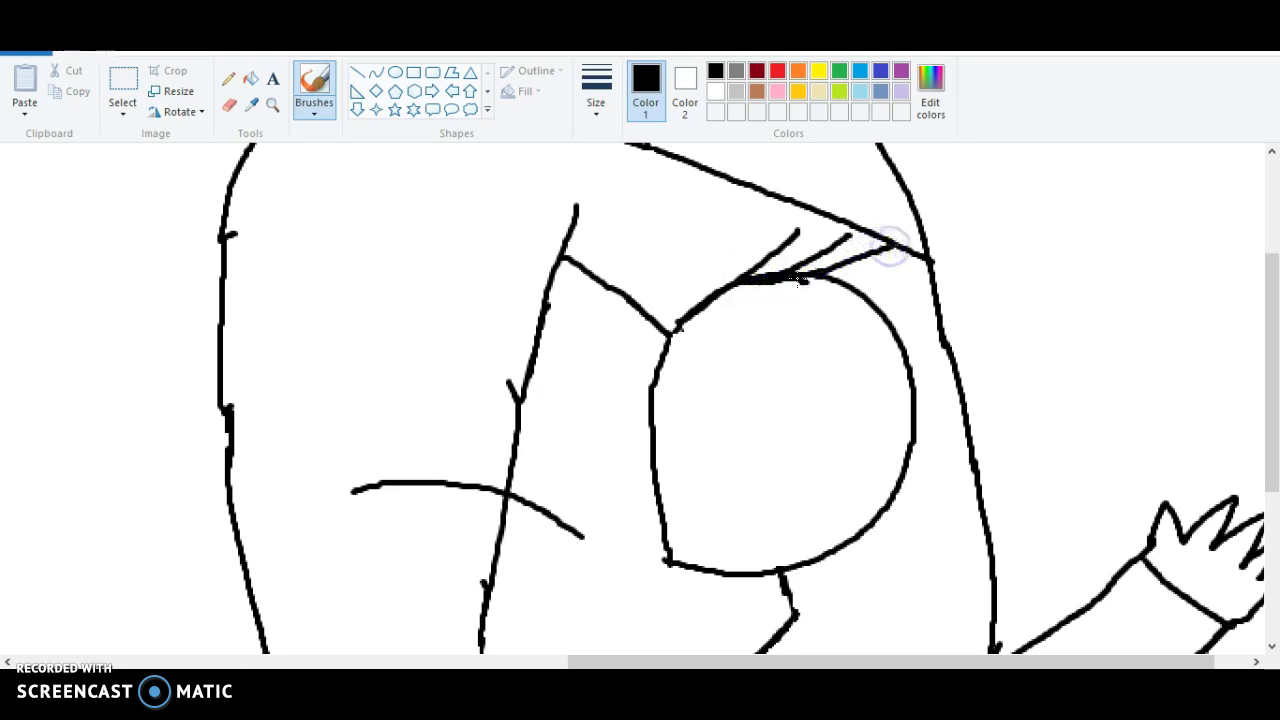
pyautogui.moveTo(802, 282); pyautogui.dragTo(906, 271)
pyautogui.moveTo(804, 281)
pyautogui.mouseDown()
pyautogui.moveTo(906, 280)
pyautogui.moveTo(922, 301)
pyautogui.mouseUp()
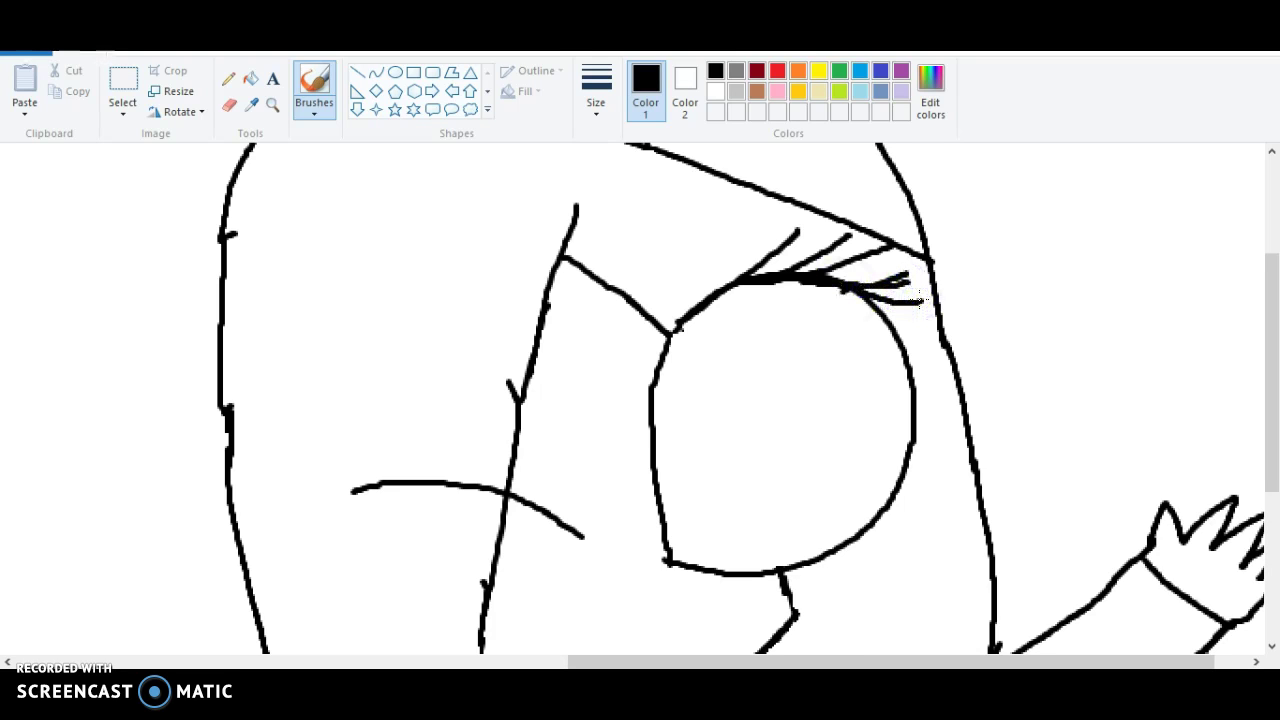
# Draw a small face on the chest of the waving figure's top, with > < eyes and a w-shaped mouth.
pyautogui.moveTo(1270, 360); pyautogui.dragTo(1265, 612)
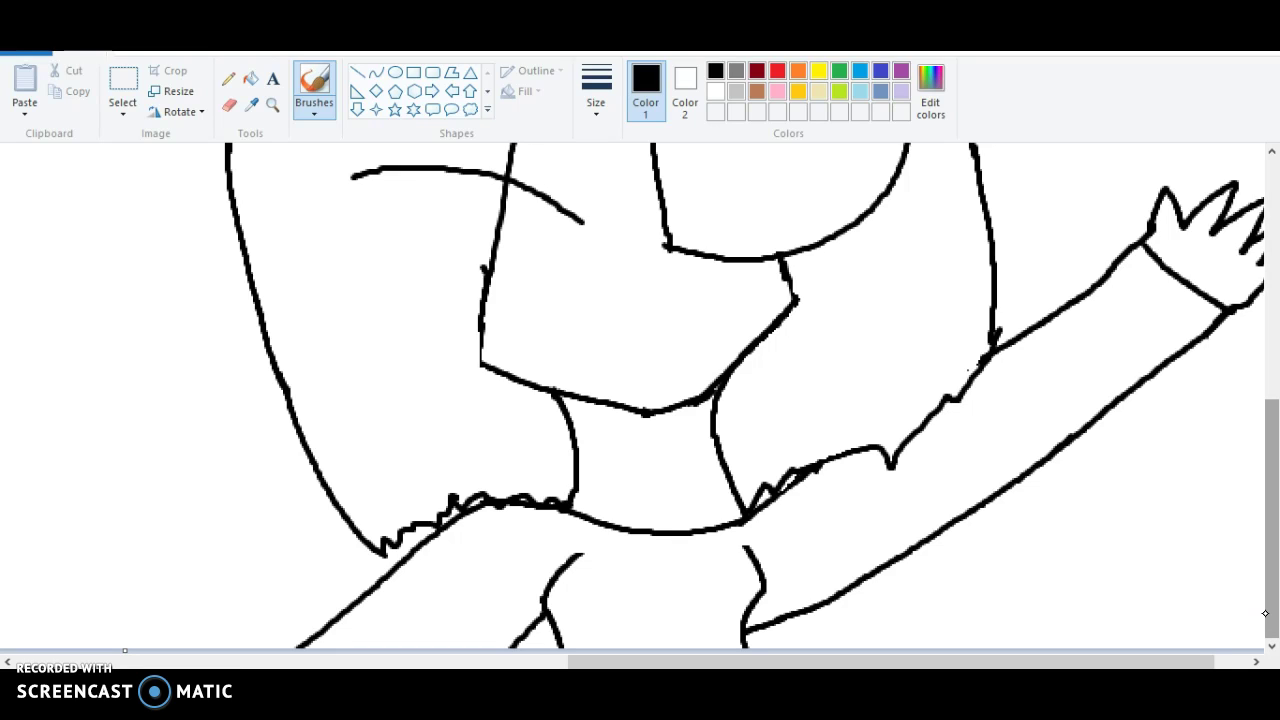
pyautogui.moveTo(597, 583)
pyautogui.mouseDown()
pyautogui.moveTo(637, 596)
pyautogui.moveTo(594, 617)
pyautogui.mouseUp()
pyautogui.moveTo(711, 566)
pyautogui.mouseDown()
pyautogui.moveTo(667, 588)
pyautogui.moveTo(697, 600)
pyautogui.mouseUp()
pyautogui.moveTo(621, 627); pyautogui.dragTo(680, 620)
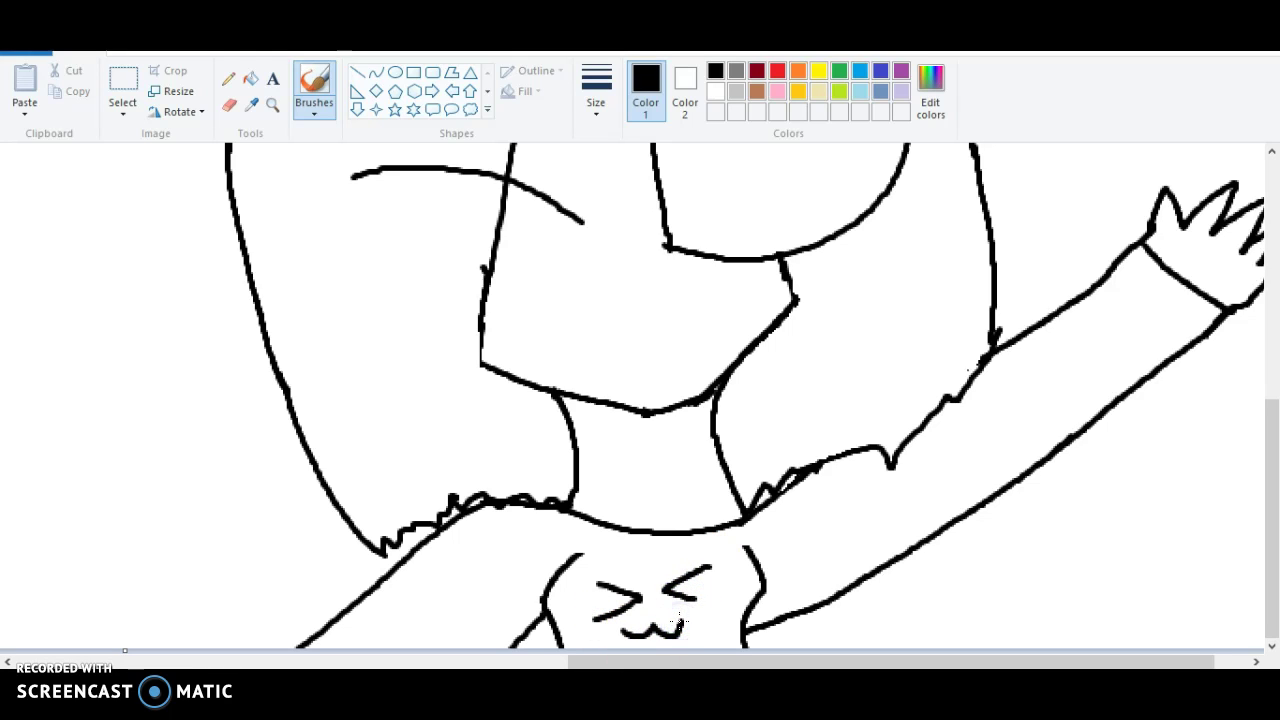
# Draw the iris's outer edge as a curve from the open eye's upper lid to its lower outer rim, redrawing it once.
pyautogui.scroll(5, 1260, 329)
pyautogui.scroll(-2, 1254, 337)
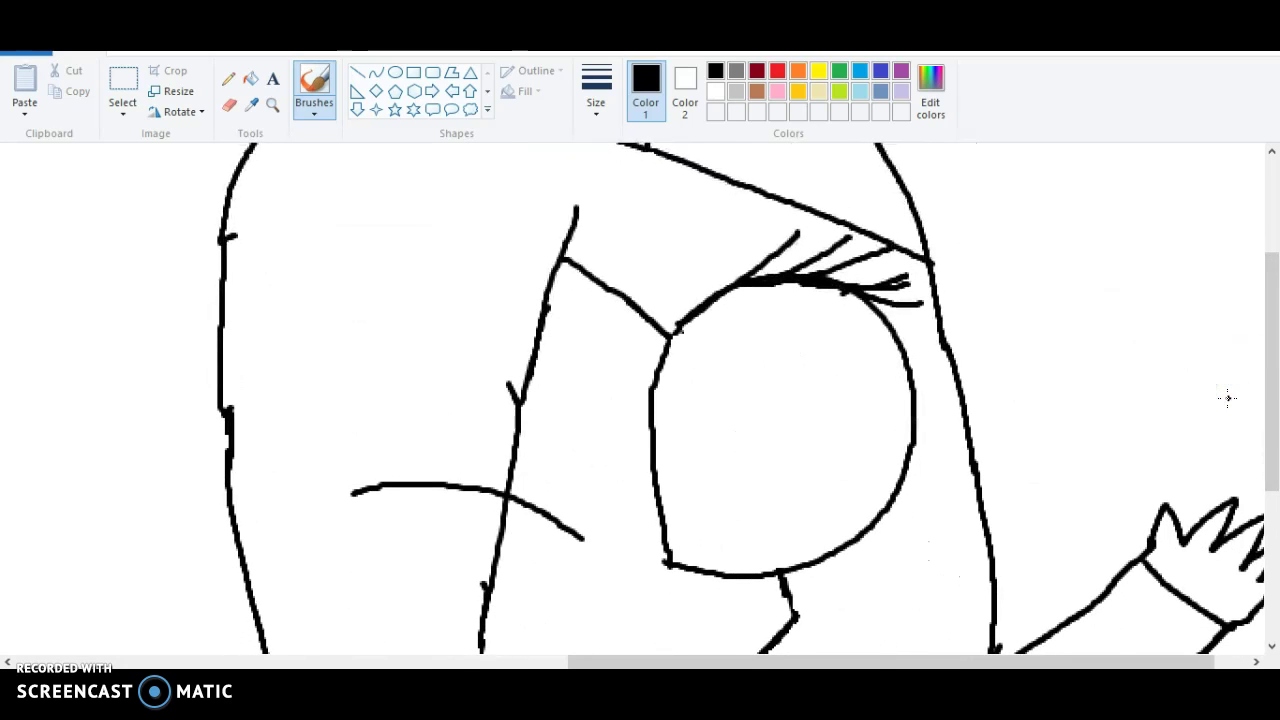
pyautogui.moveTo(798, 284)
pyautogui.mouseDown()
pyautogui.moveTo(829, 314)
pyautogui.moveTo(871, 449)
pyautogui.moveTo(868, 534)
pyautogui.mouseUp()
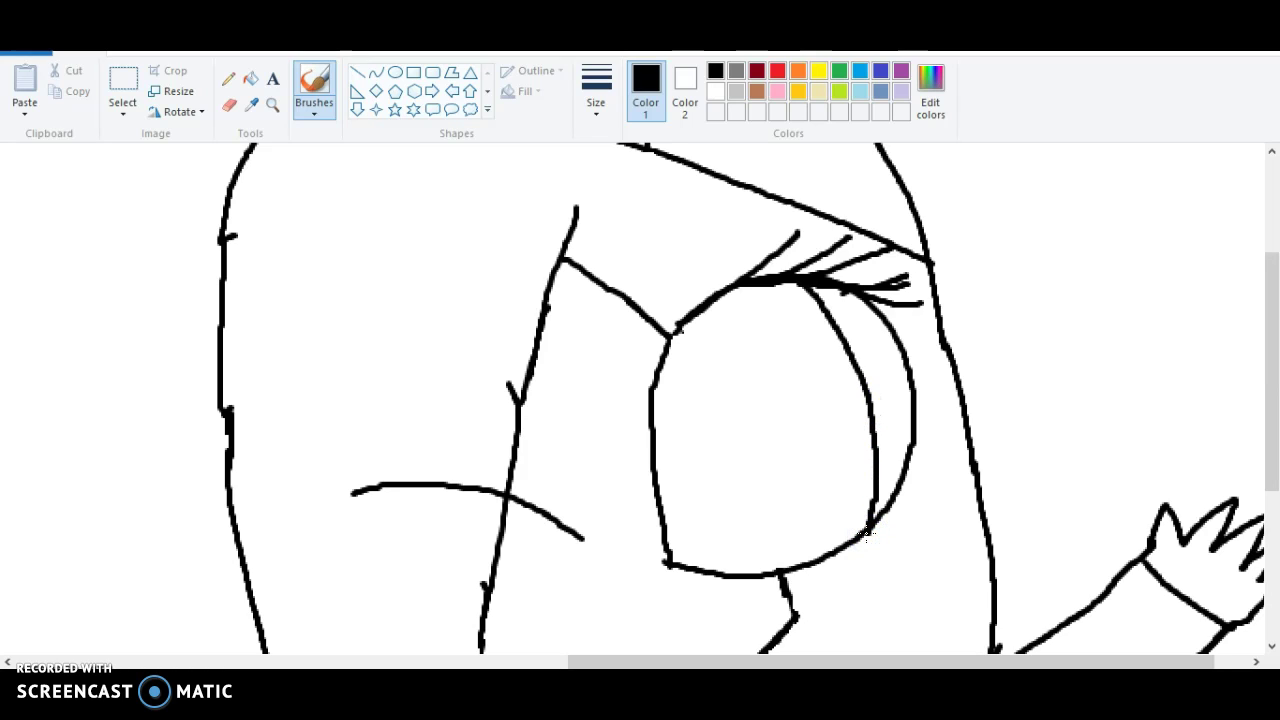
pyautogui.hotkey('ctrl', 'z')
pyautogui.click(778, 291)
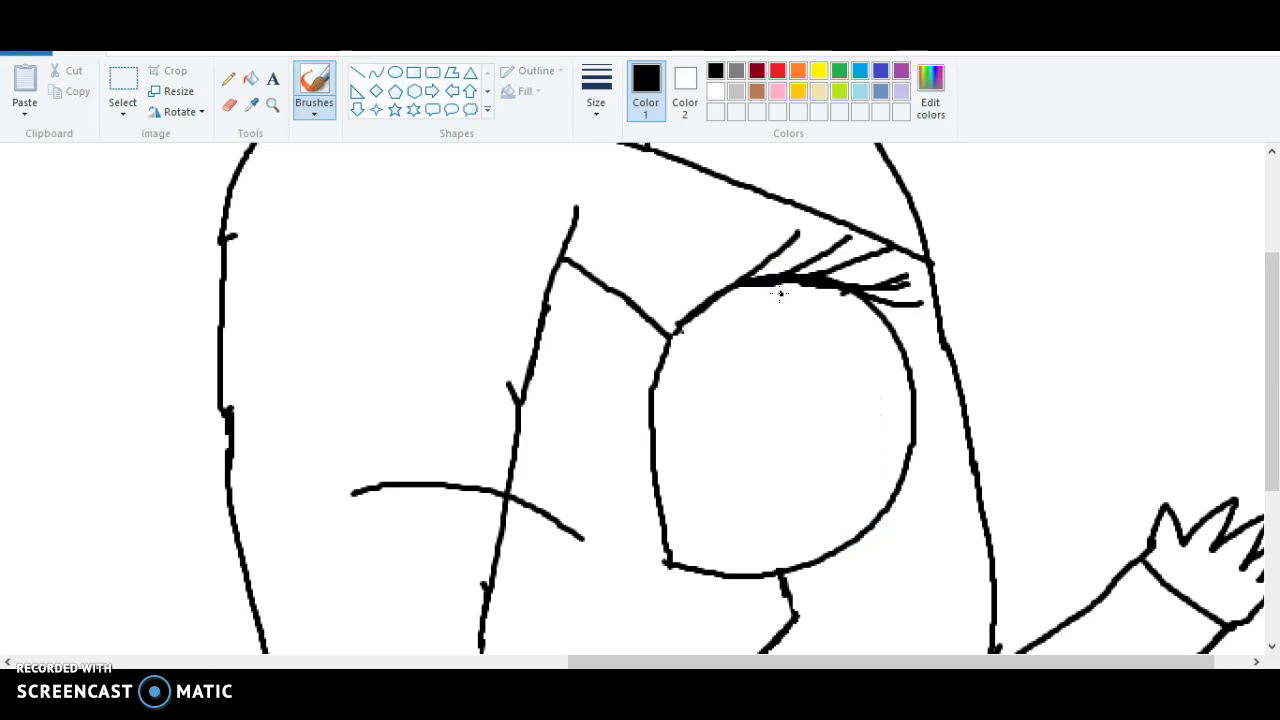
pyautogui.moveTo(781, 285)
pyautogui.mouseDown()
pyautogui.moveTo(868, 371)
pyautogui.moveTo(889, 477)
pyautogui.moveTo(880, 517)
pyautogui.mouseUp()
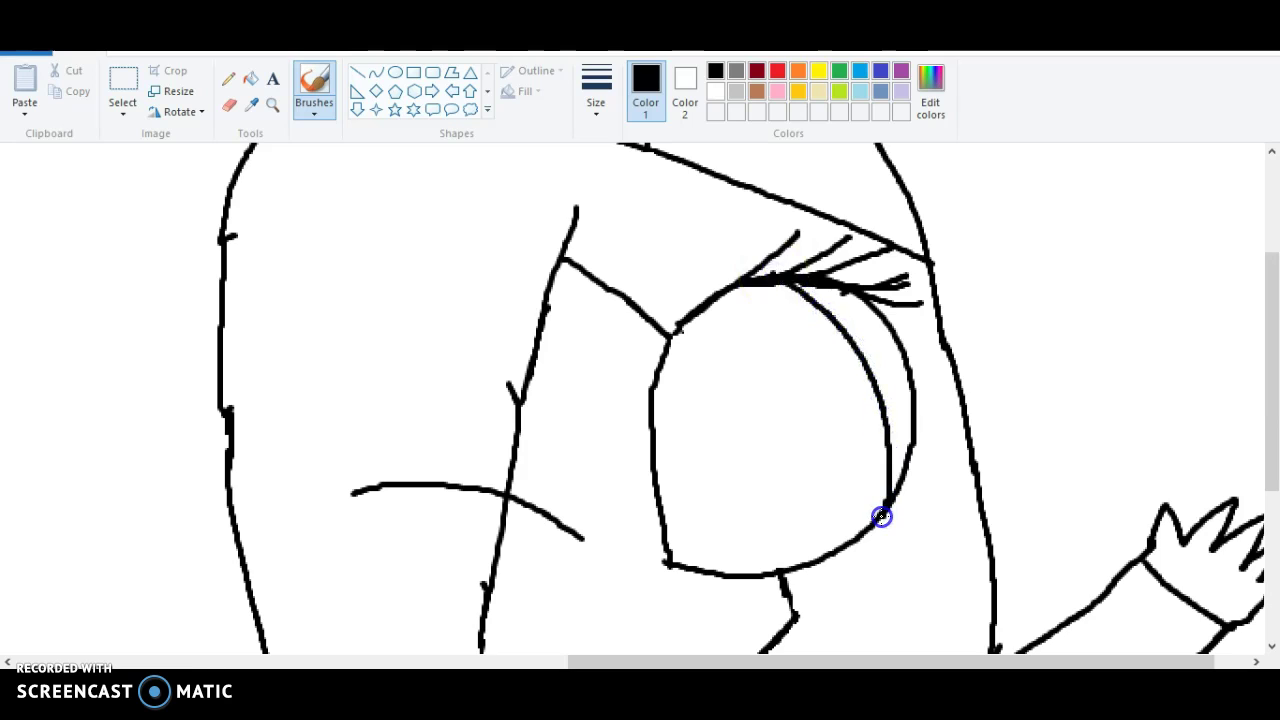
# Draw the iris's inner edge as a curve from the open eye's inner corner down to its bottom rim, replacing earlier attempts.
pyautogui.click(686, 336)
pyautogui.moveTo(686, 336)
pyautogui.mouseDown()
pyautogui.moveTo(663, 419)
pyautogui.moveTo(695, 568)
pyautogui.mouseUp()
pyautogui.hotkey('ctrl', 'z')
pyautogui.moveTo(690, 321)
pyautogui.mouseDown()
pyautogui.moveTo(712, 498)
pyautogui.moveTo(752, 574)
pyautogui.mouseUp()
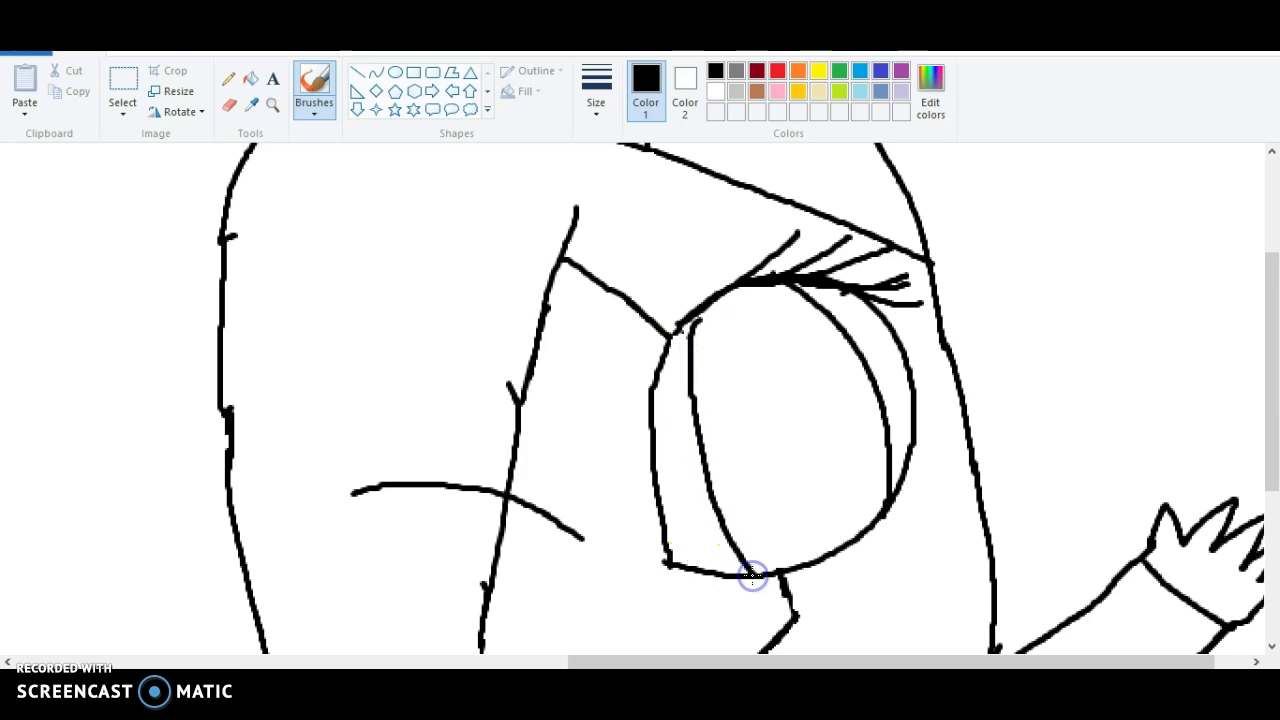
pyautogui.hotkey('ctrl', 'z')
pyautogui.moveTo(690, 318)
pyautogui.mouseDown()
pyautogui.moveTo(692, 402)
pyautogui.moveTo(758, 578)
pyautogui.mouseUp()
pyautogui.click(229, 104)
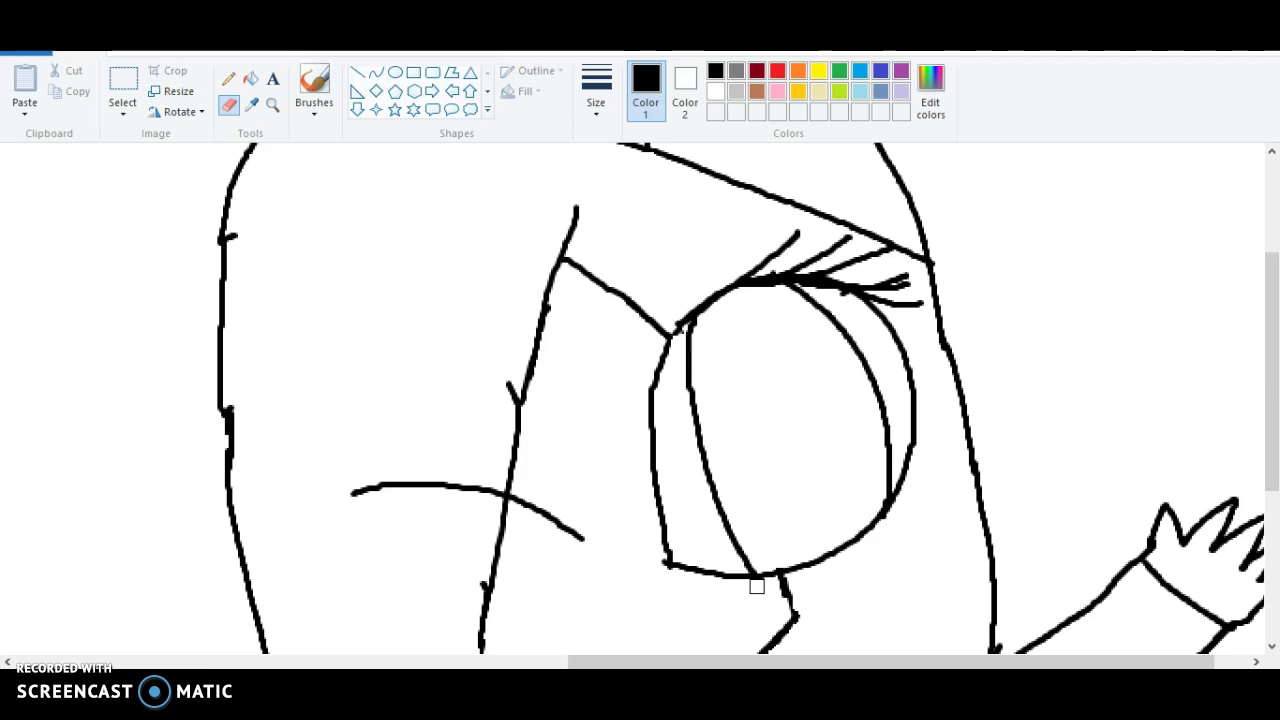
pyautogui.click(314, 85)
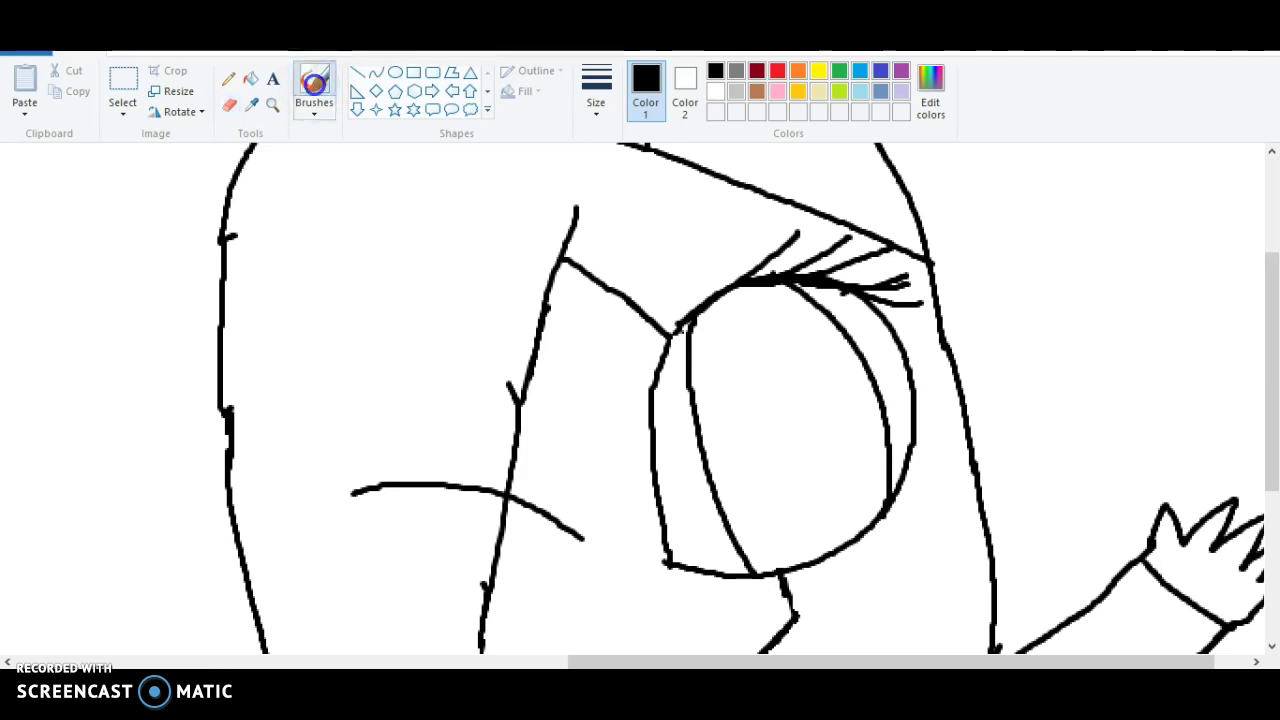
pyautogui.moveTo(776, 296); pyautogui.dragTo(798, 326)
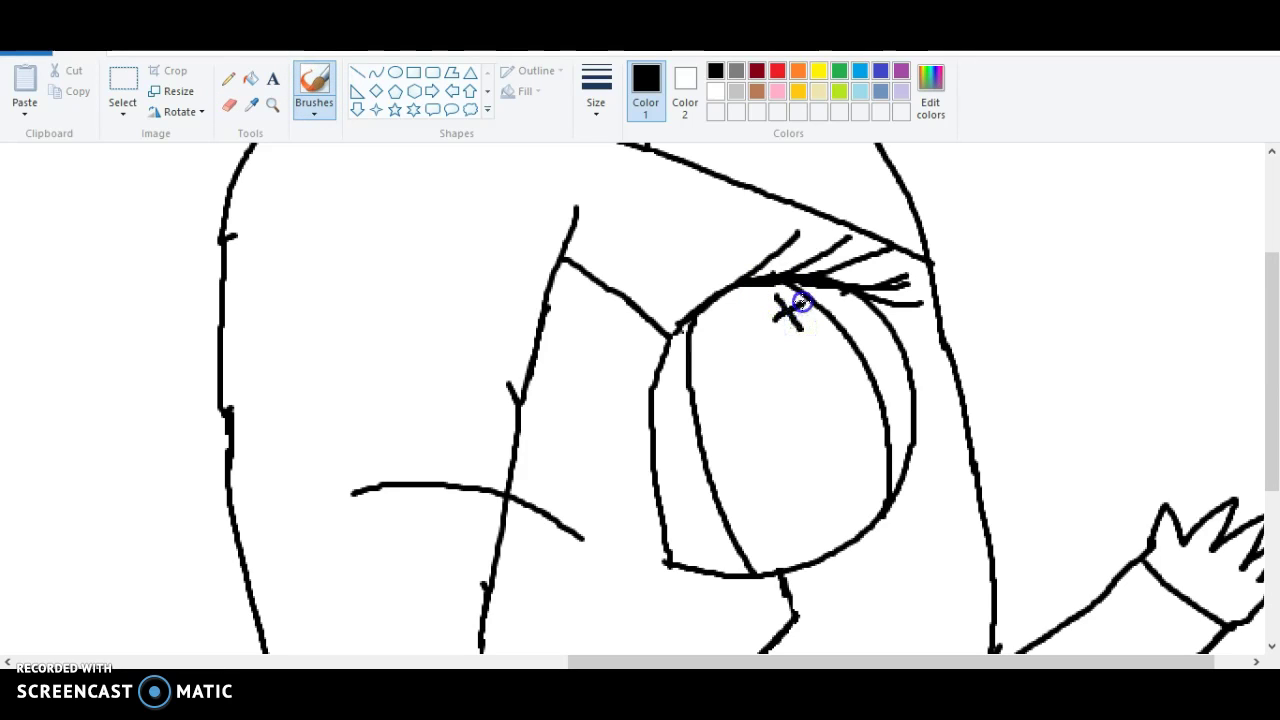
pyautogui.hotkey('ctrl', 'z')
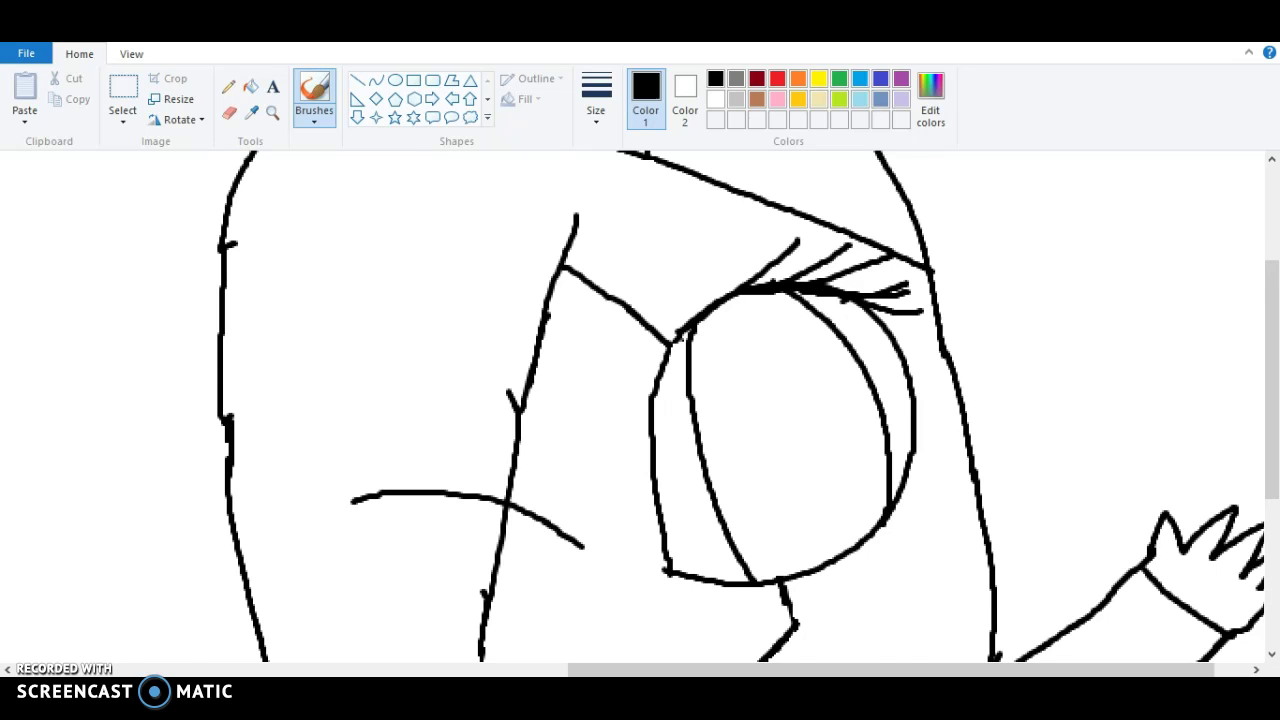
# Fill all sections of the waving figure's hair with yellow, including both parts beside the horn.
pyautogui.hotkey('ctrl', 'pagedown')
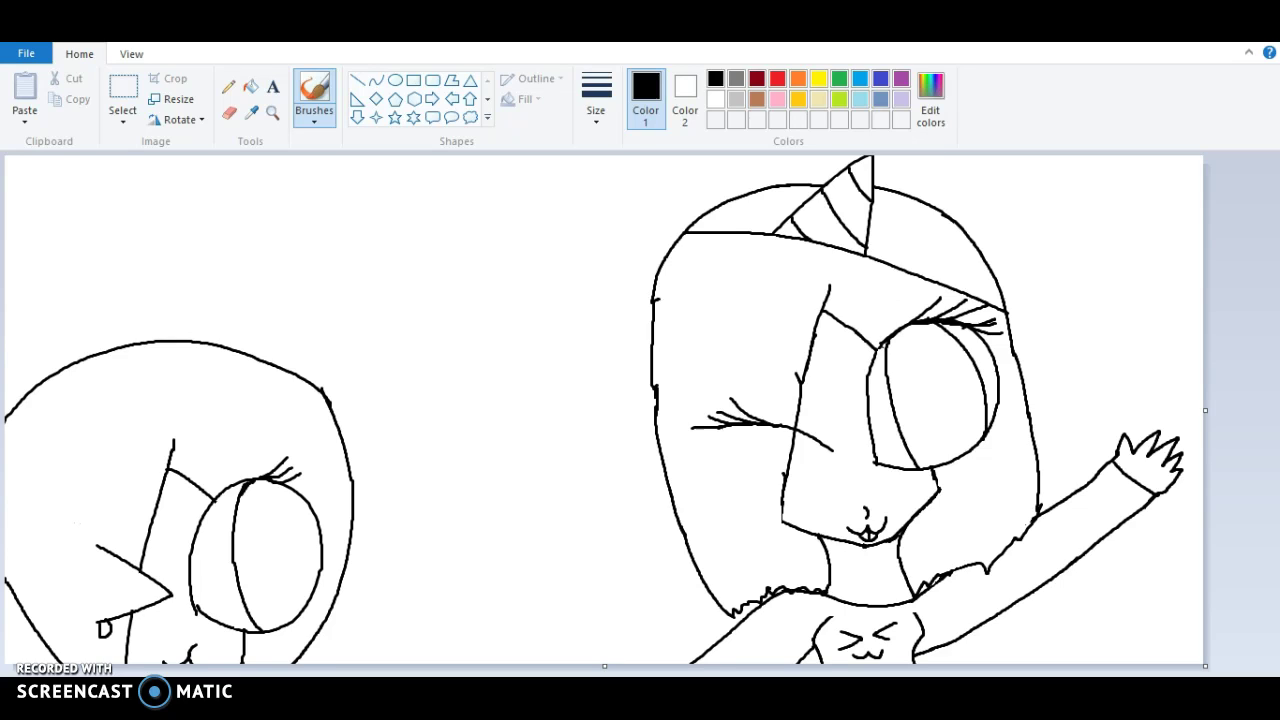
pyautogui.click(818, 78)
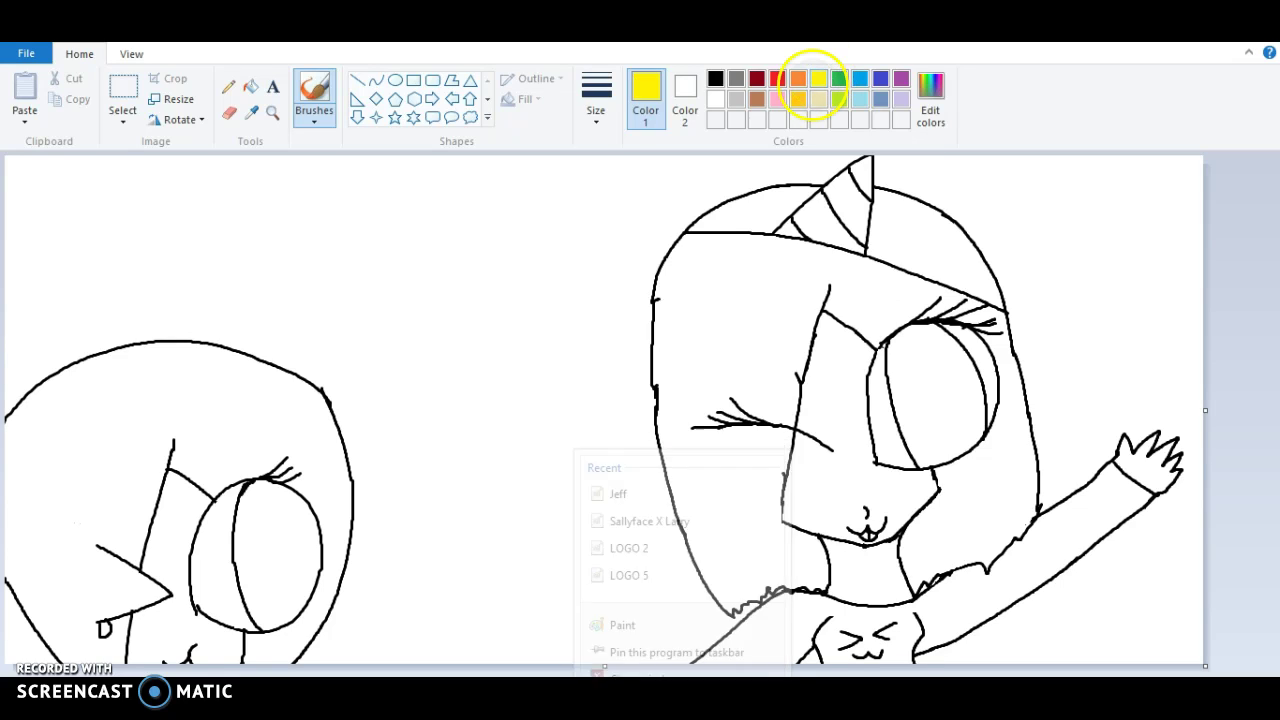
pyautogui.click(250, 86)
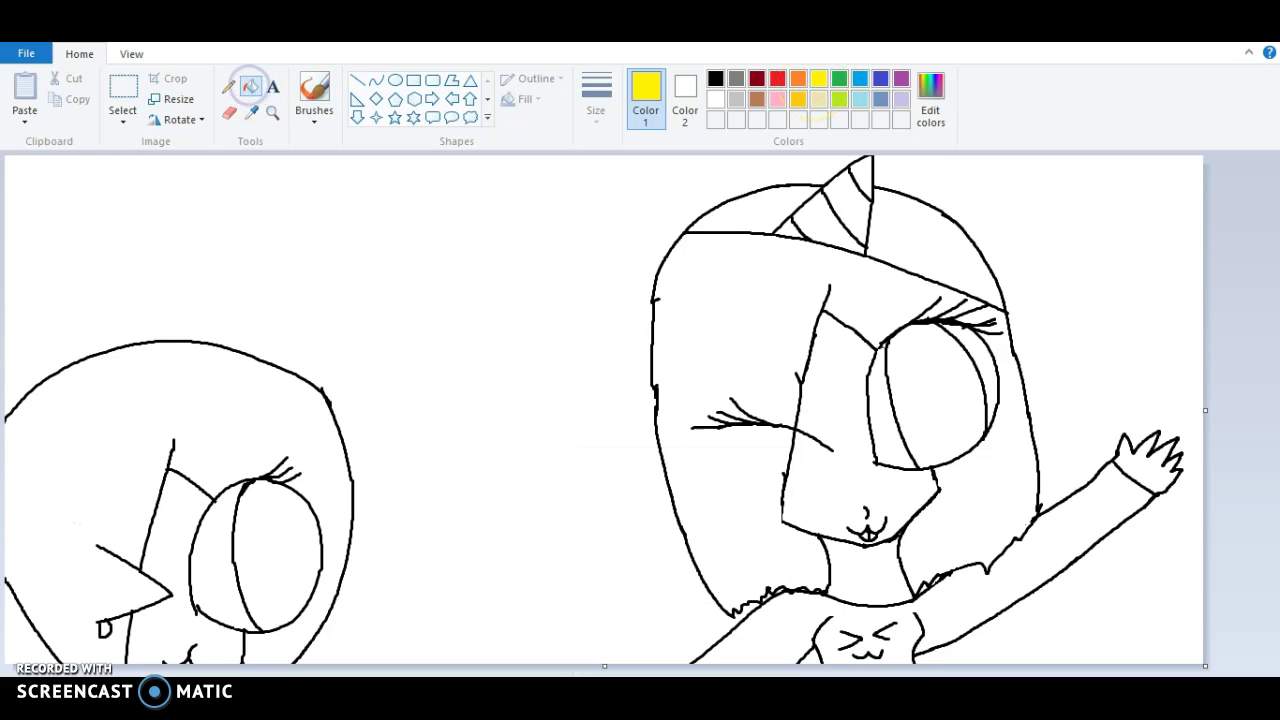
pyautogui.click(741, 331)
pyautogui.click(983, 486)
pyautogui.click(943, 243)
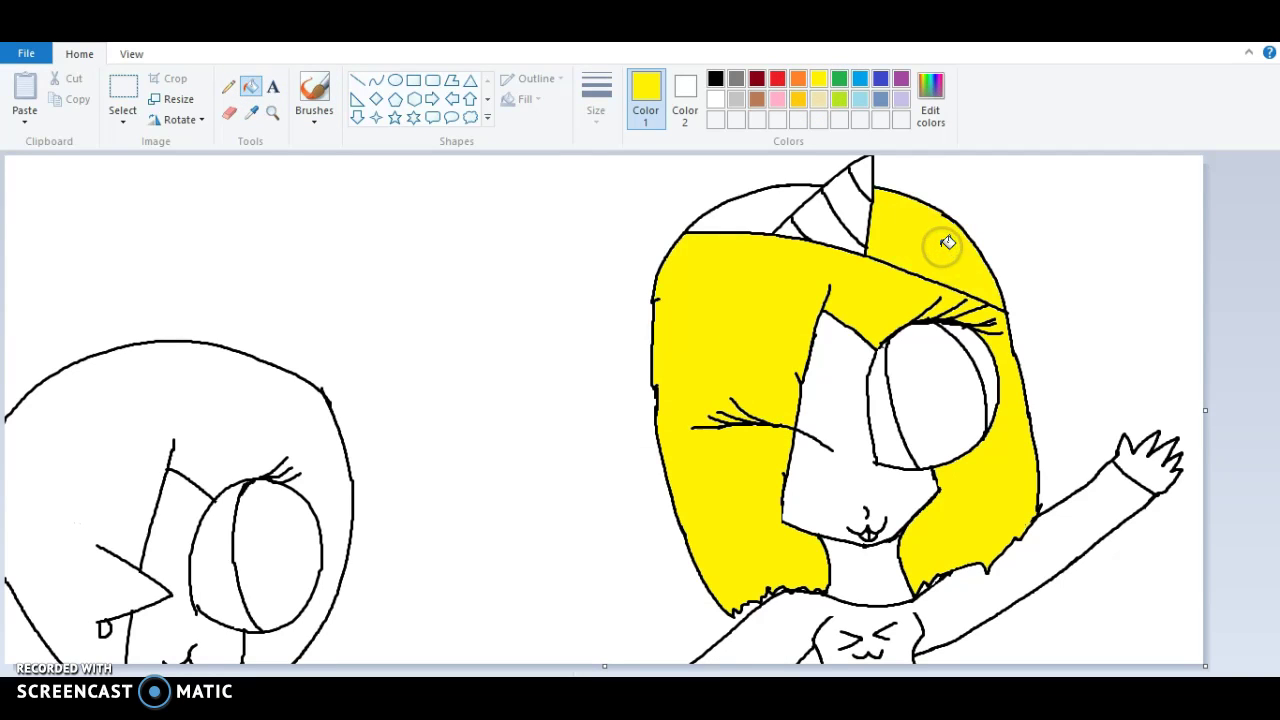
pyautogui.click(793, 210)
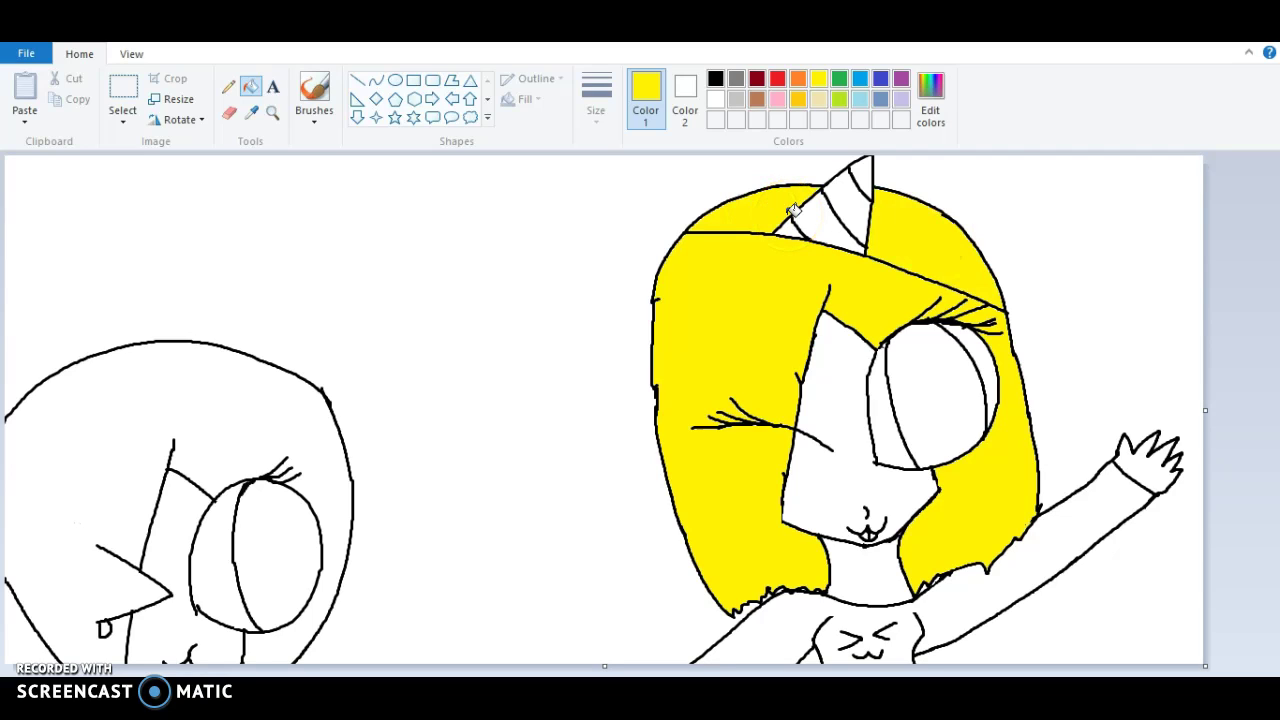
# Fill the waving figure's long-sleeved top, trying yellow and settling on pink.
pyautogui.click(803, 632)
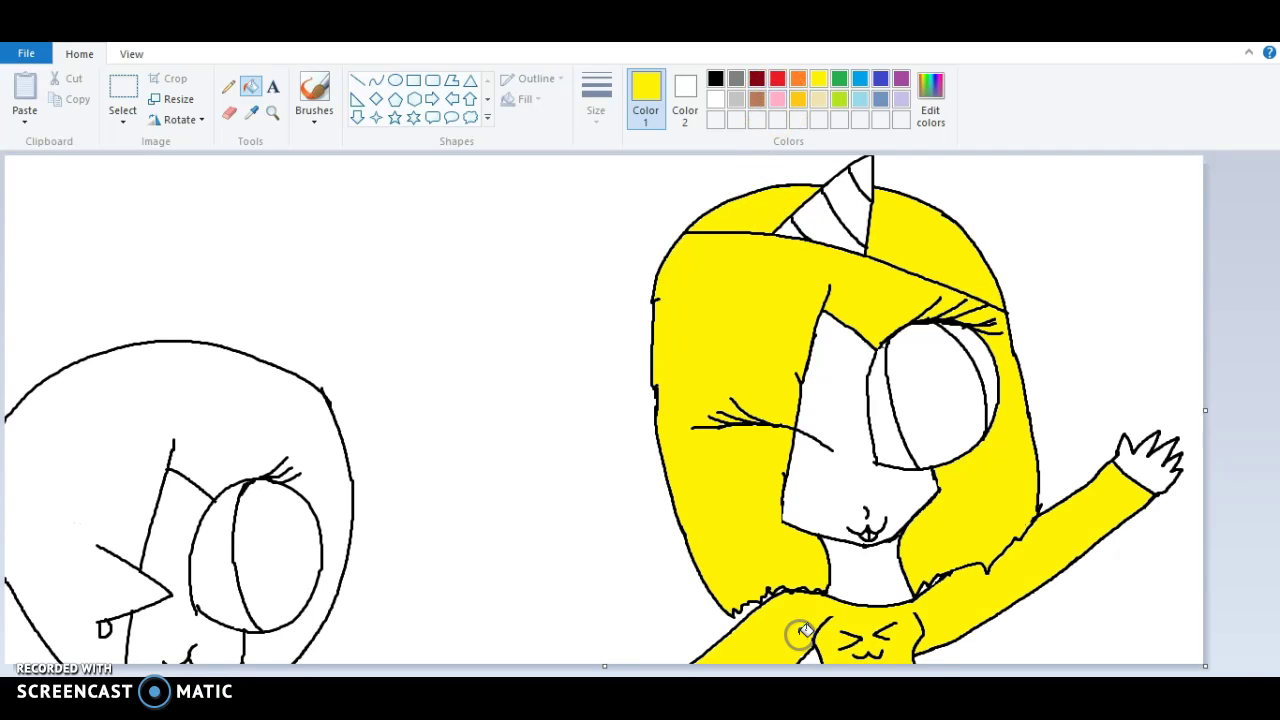
pyautogui.click(777, 99)
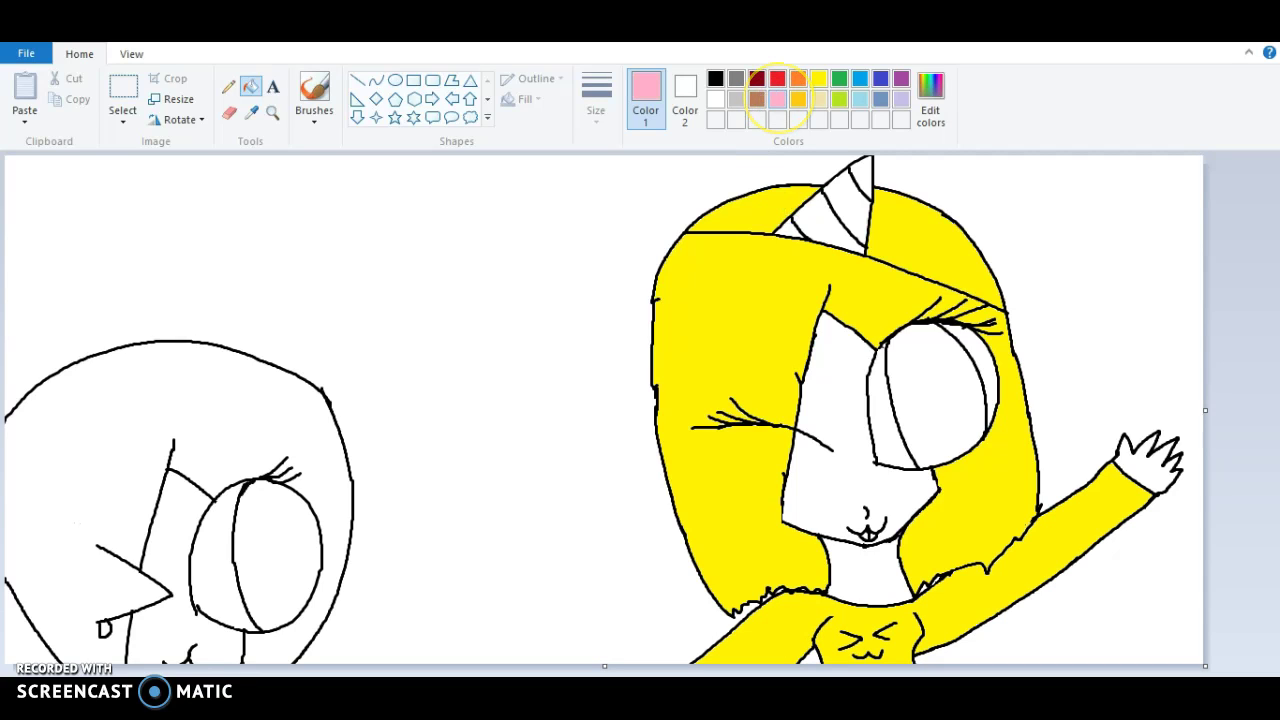
pyautogui.click(962, 600)
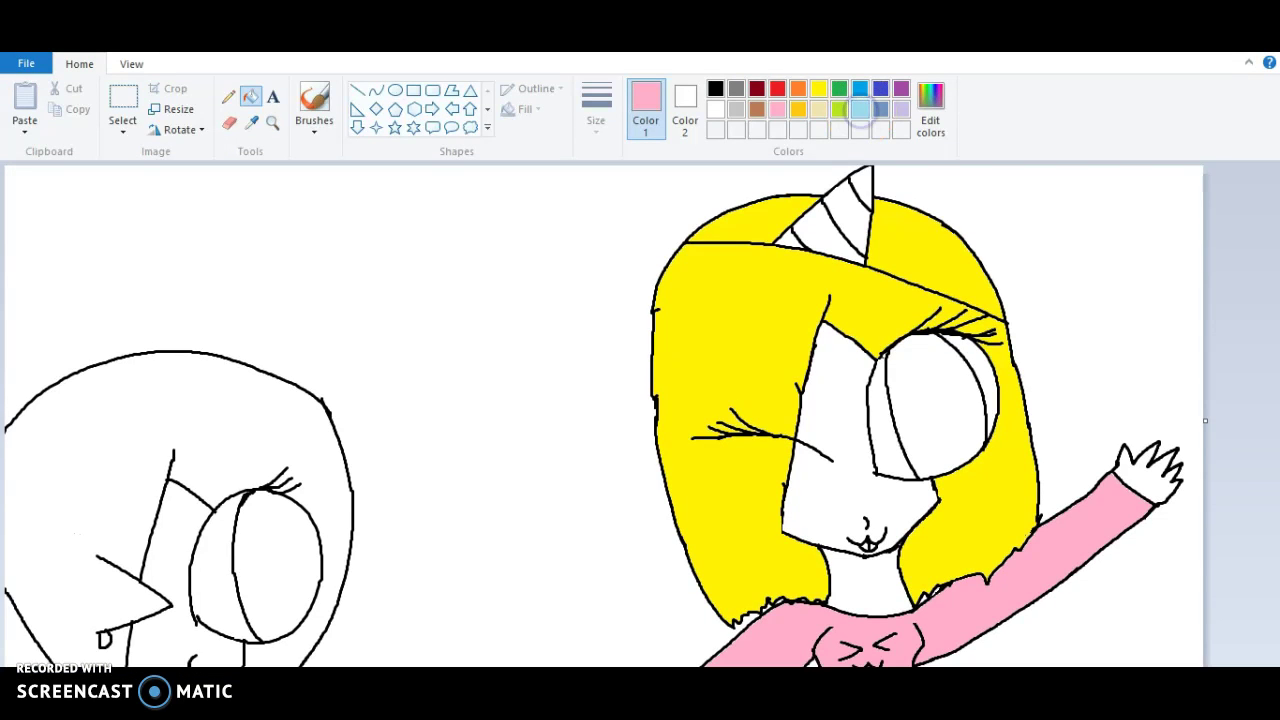
# Fill the iris of the waving figure's open eye with light blue.
pyautogui.click(944, 374)
pyautogui.click(860, 109)
pyautogui.click(940, 382)
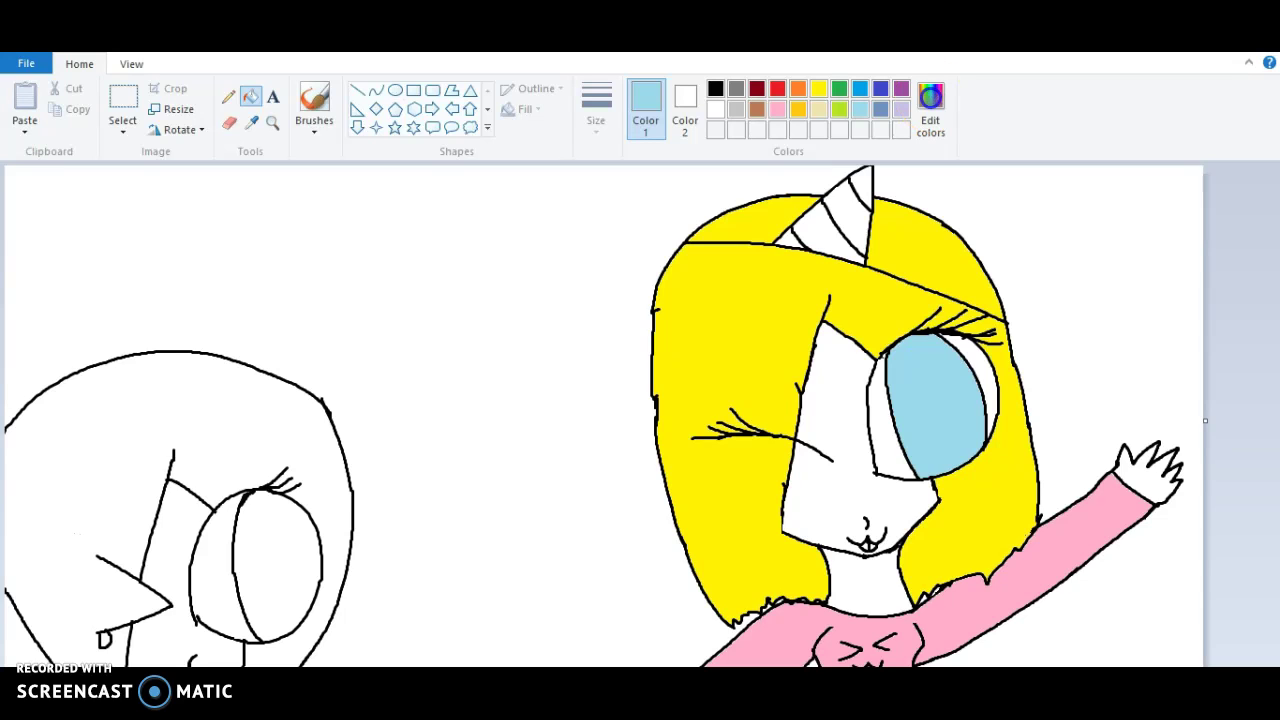
# Define a dark brown custom color with red 62, green 41, blue 0 as the drawing color.
pyautogui.click(930, 100)
pyautogui.moveTo(733, 308)
pyautogui.mouseDown()
pyautogui.moveTo(660, 337)
pyautogui.moveTo(666, 380)
pyautogui.moveTo(680, 313)
pyautogui.moveTo(665, 252)
pyautogui.mouseUp()
pyautogui.moveTo(835, 320); pyautogui.dragTo(835, 404)
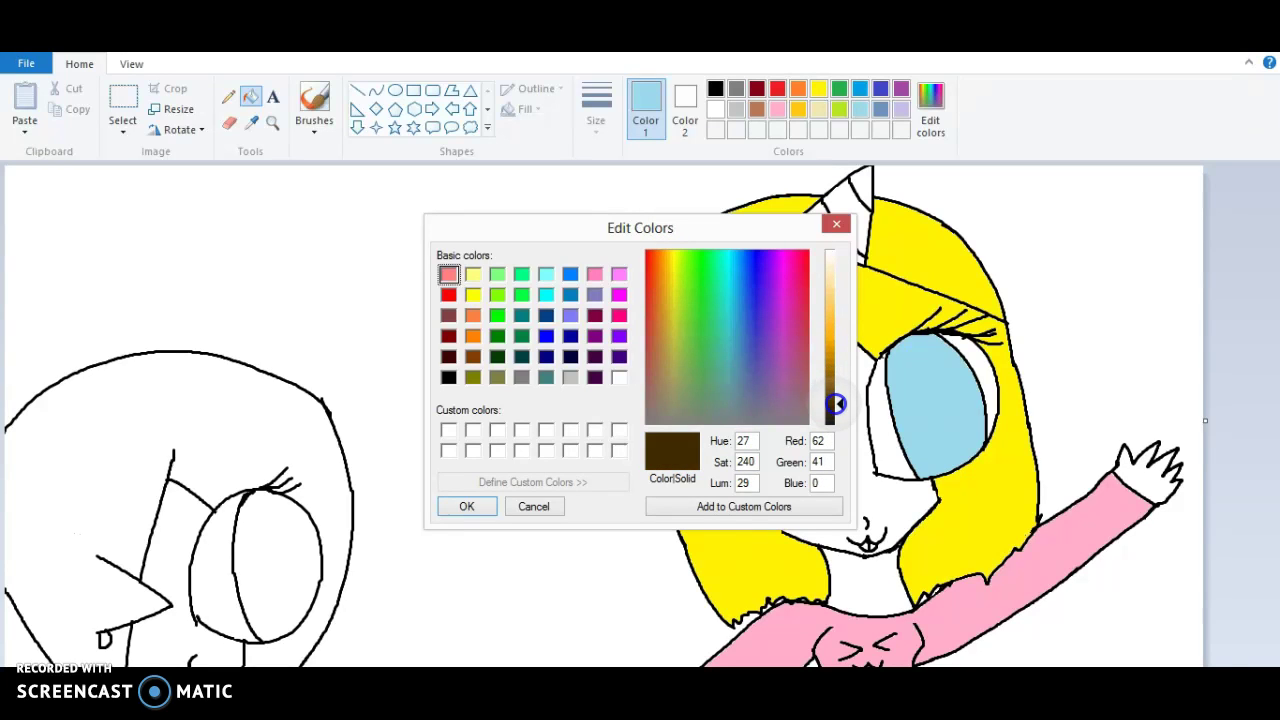
pyautogui.click(466, 505)
# Fill the other figure's hair and iris with the dark brown, undoing a stray fill of the background.
pyautogui.click(474, 498)
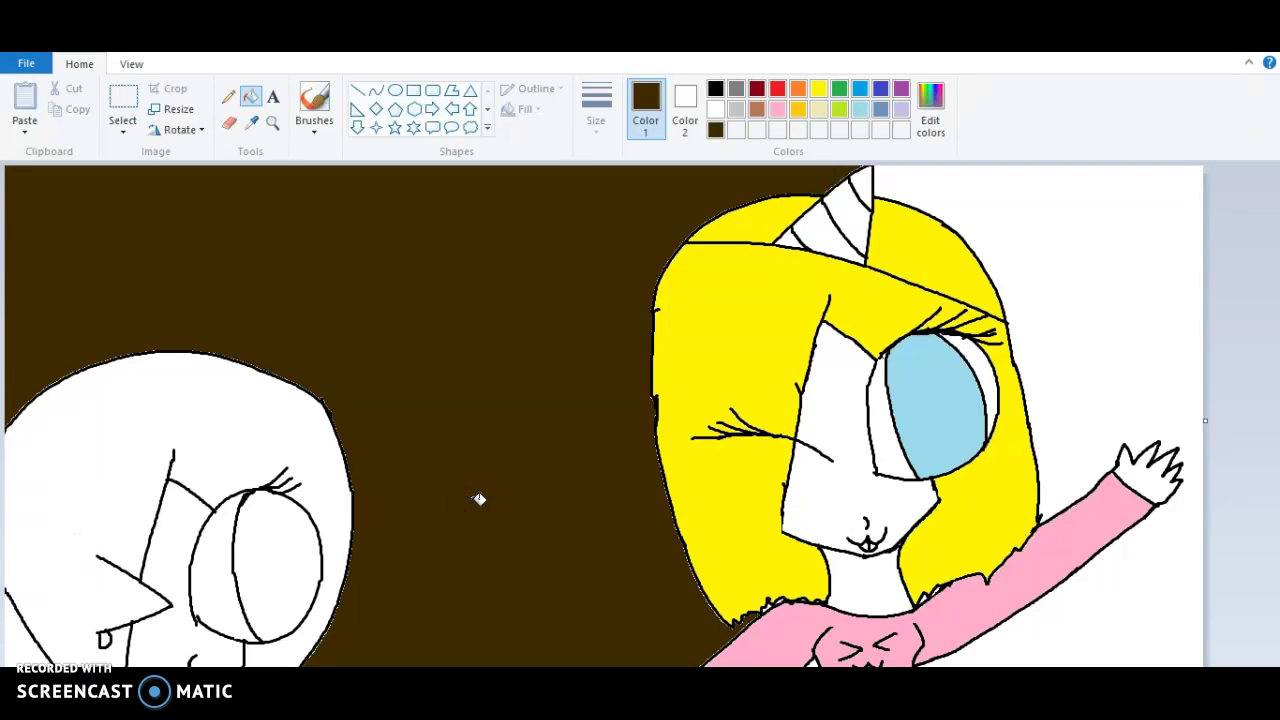
pyautogui.hotkey('ctrl', 'z')
pyautogui.click(152, 391)
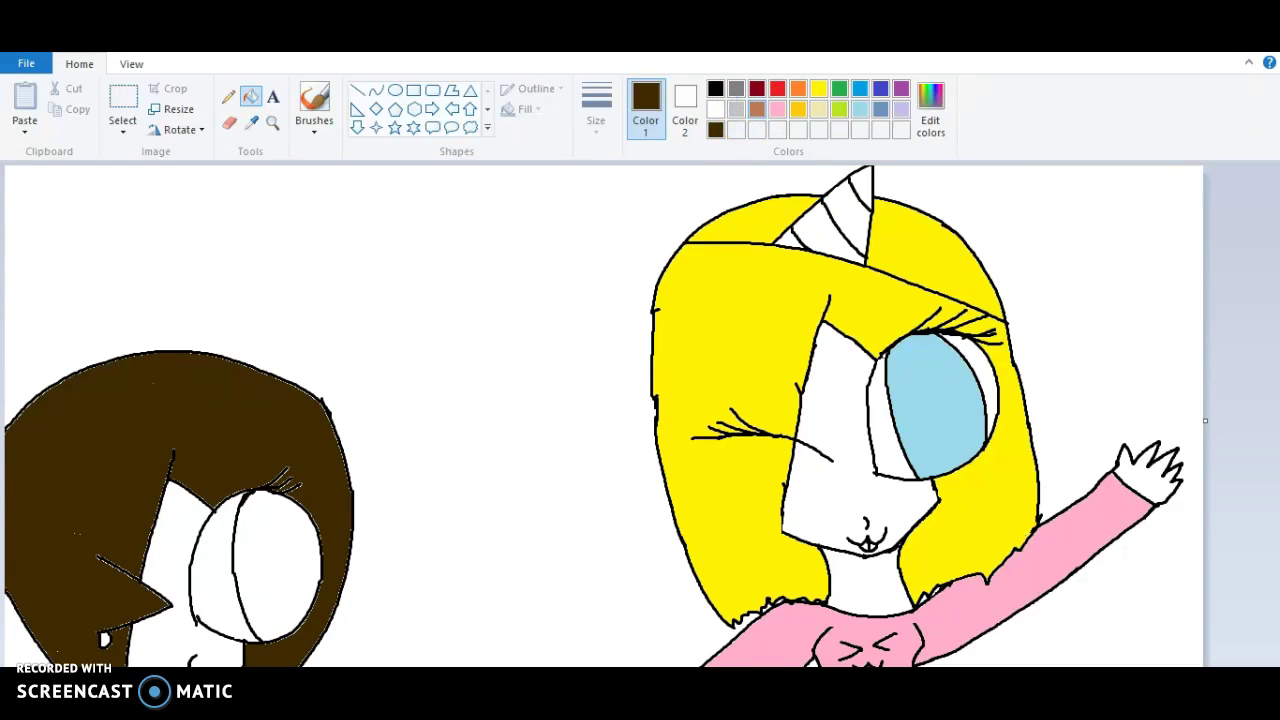
pyautogui.click(287, 570)
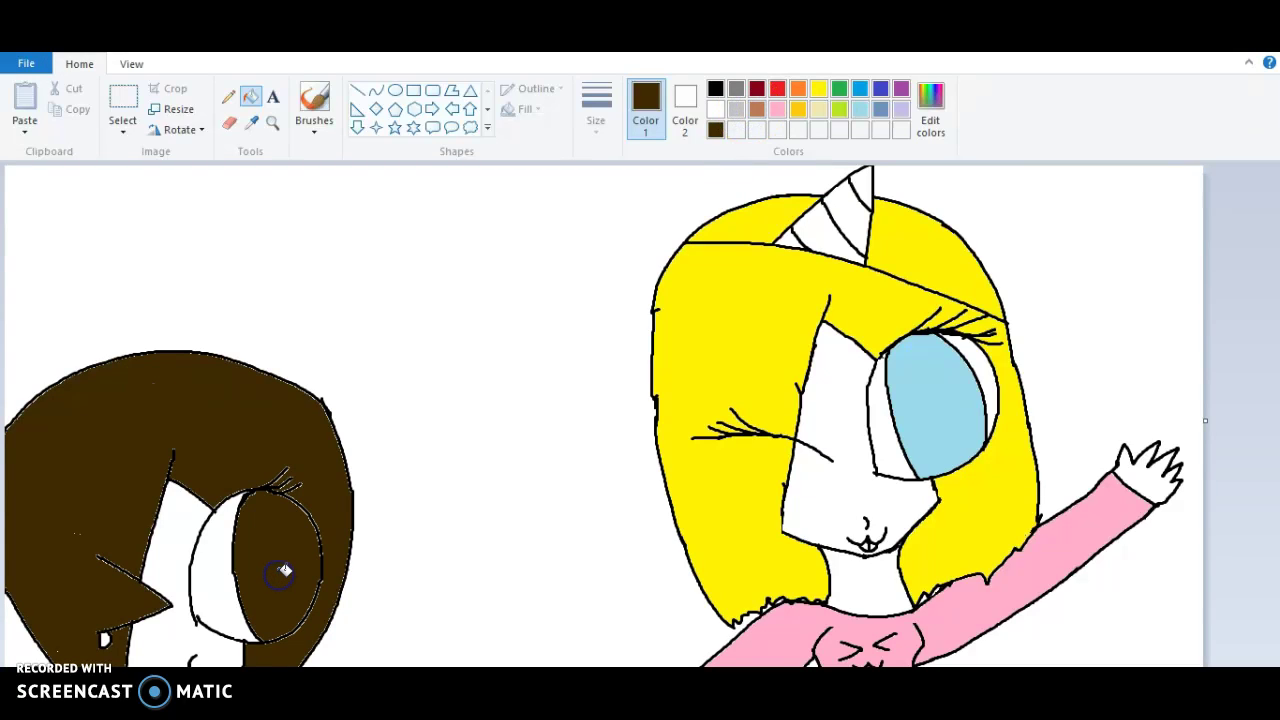
# Fill the dark-haired figure's iris with brown and the small drop at the hair's edge with turquoise, undoing a misplaced brown fill.
pyautogui.click(757, 109)
pyautogui.click(282, 544)
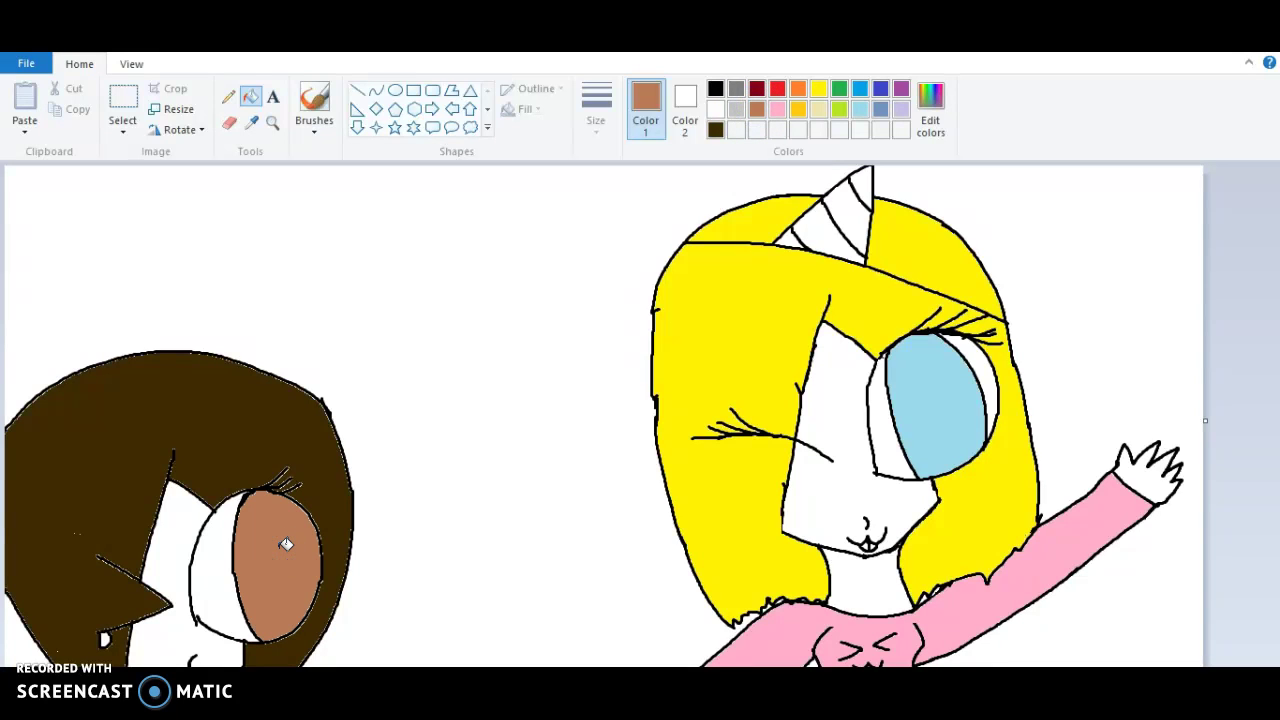
pyautogui.click(105, 641)
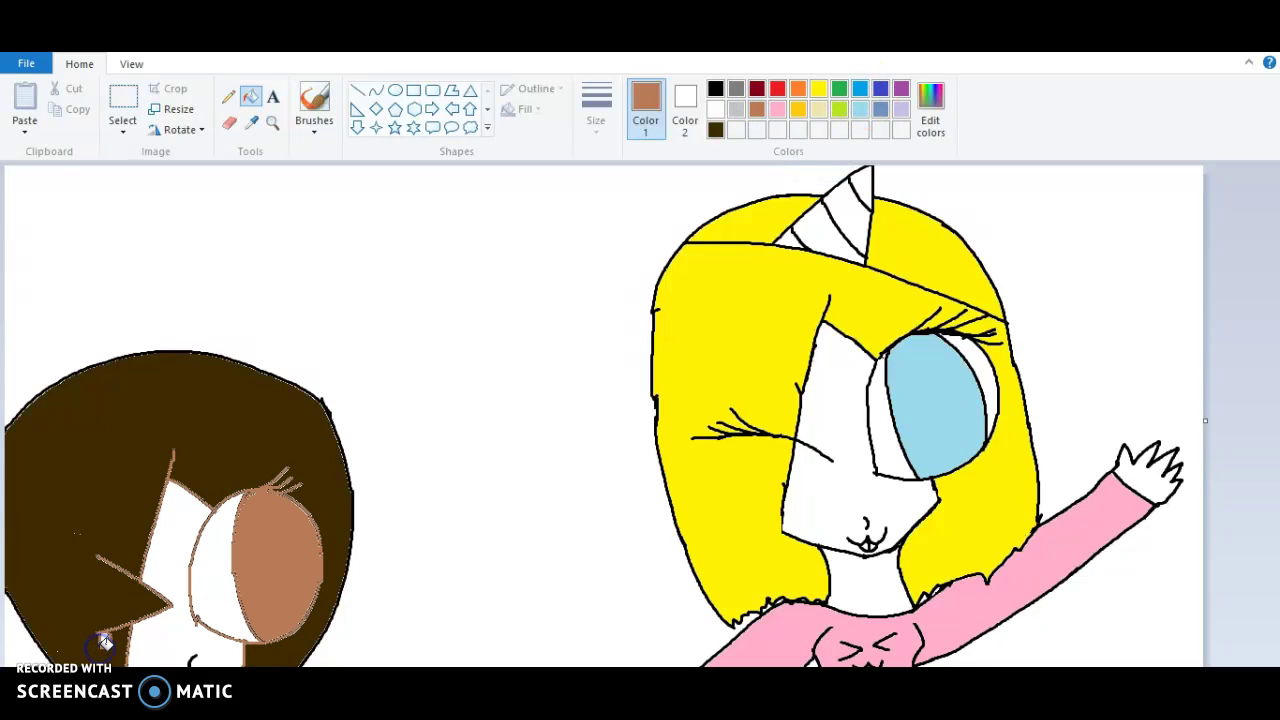
pyautogui.hotkey('ctrl', 'z')
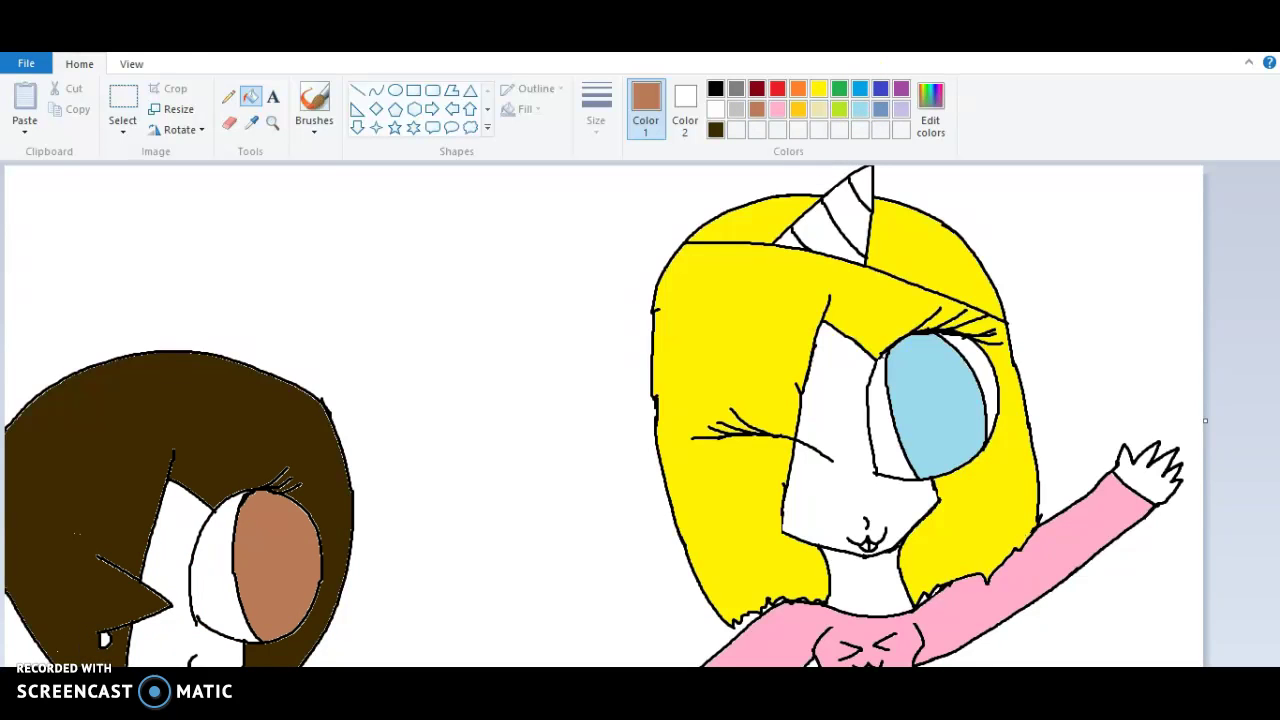
pyautogui.click(859, 89)
pyautogui.click(105, 636)
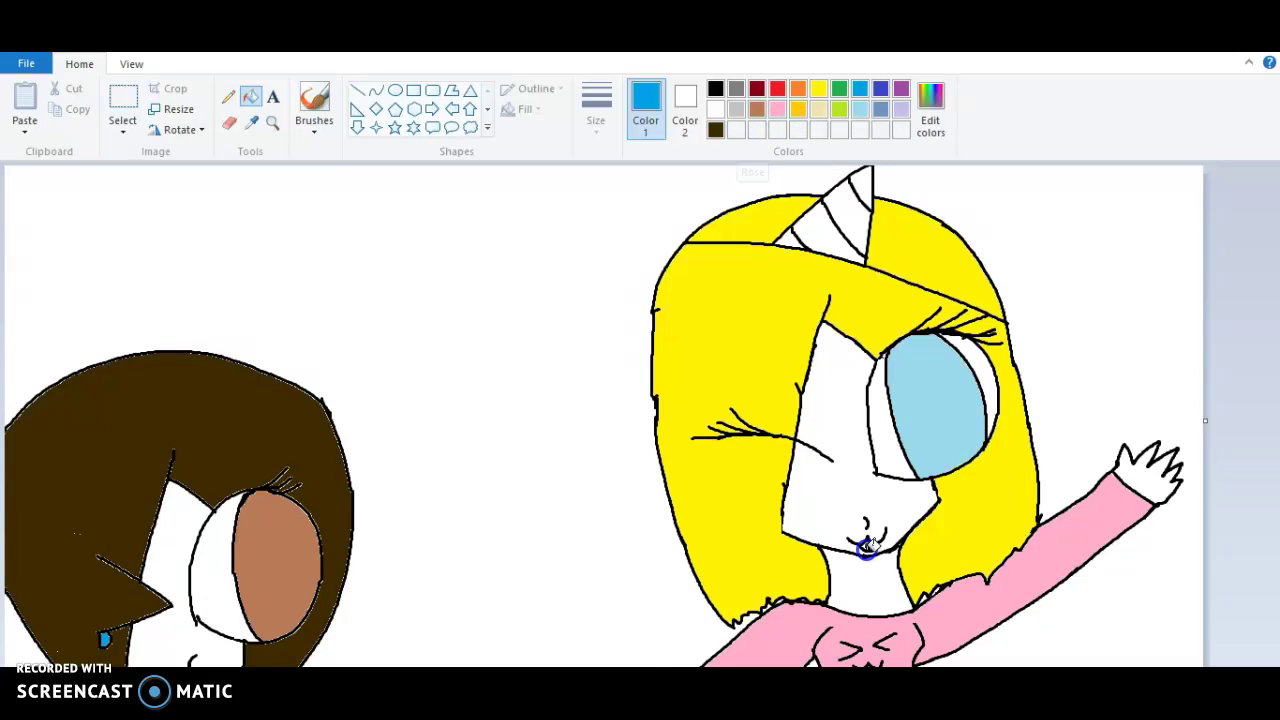
# Fill the inside of the waving figure's mouth with pink, undoing stray fills of the background and the mouth outline.
pyautogui.hotkey('ctrl', 'pageup')
pyautogui.click(1250, 540)
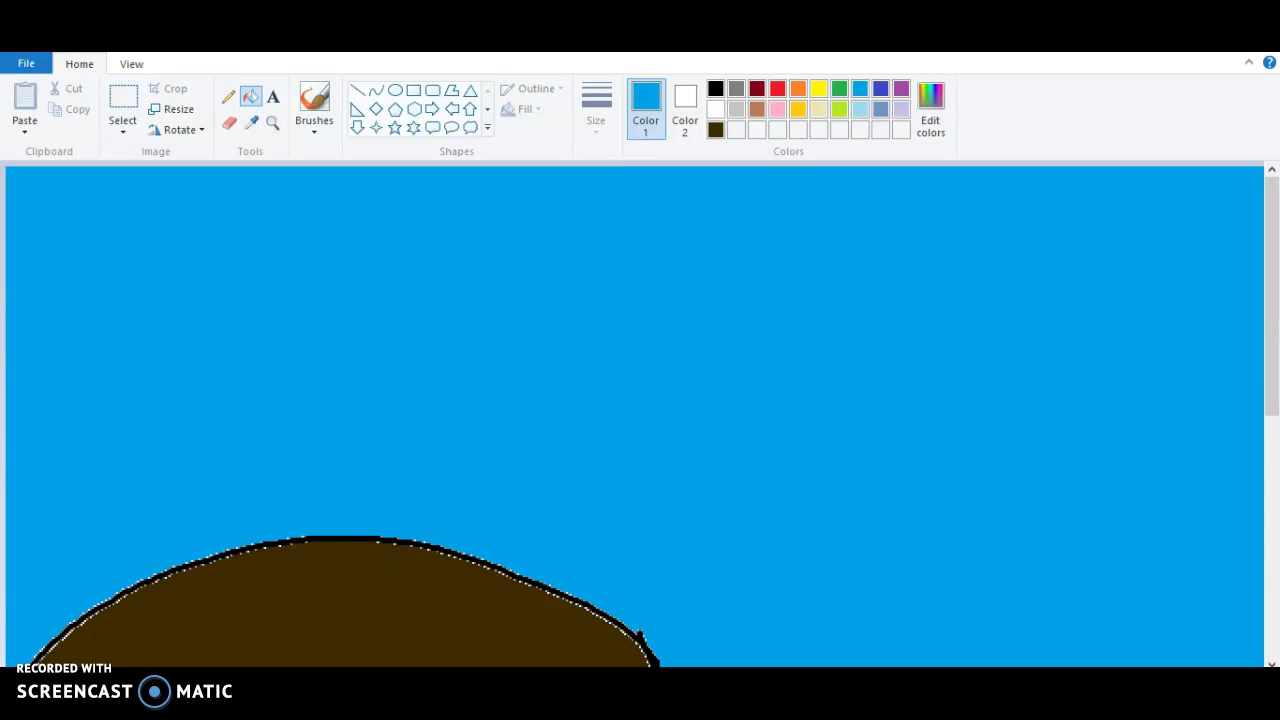
pyautogui.hotkey('ctrl', 'z')
pyautogui.moveTo(1272, 300); pyautogui.dragTo(1258, 623)
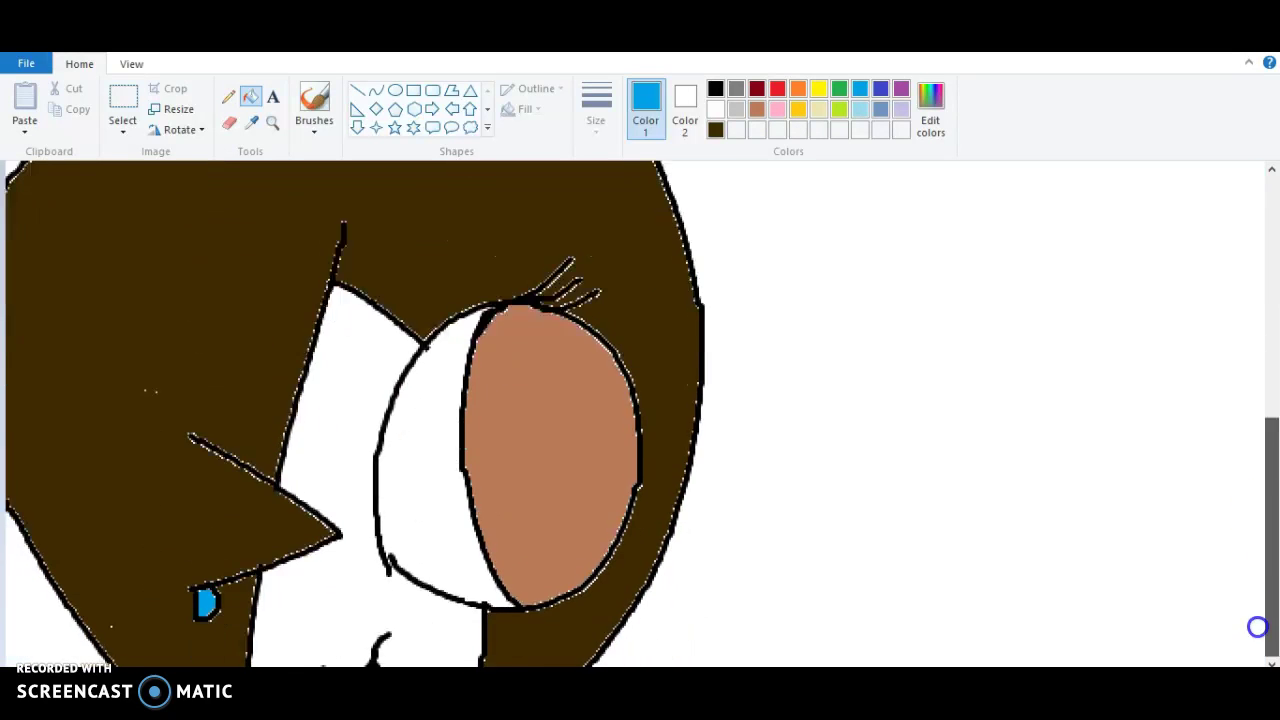
pyautogui.hscroll(10, 640, 414)
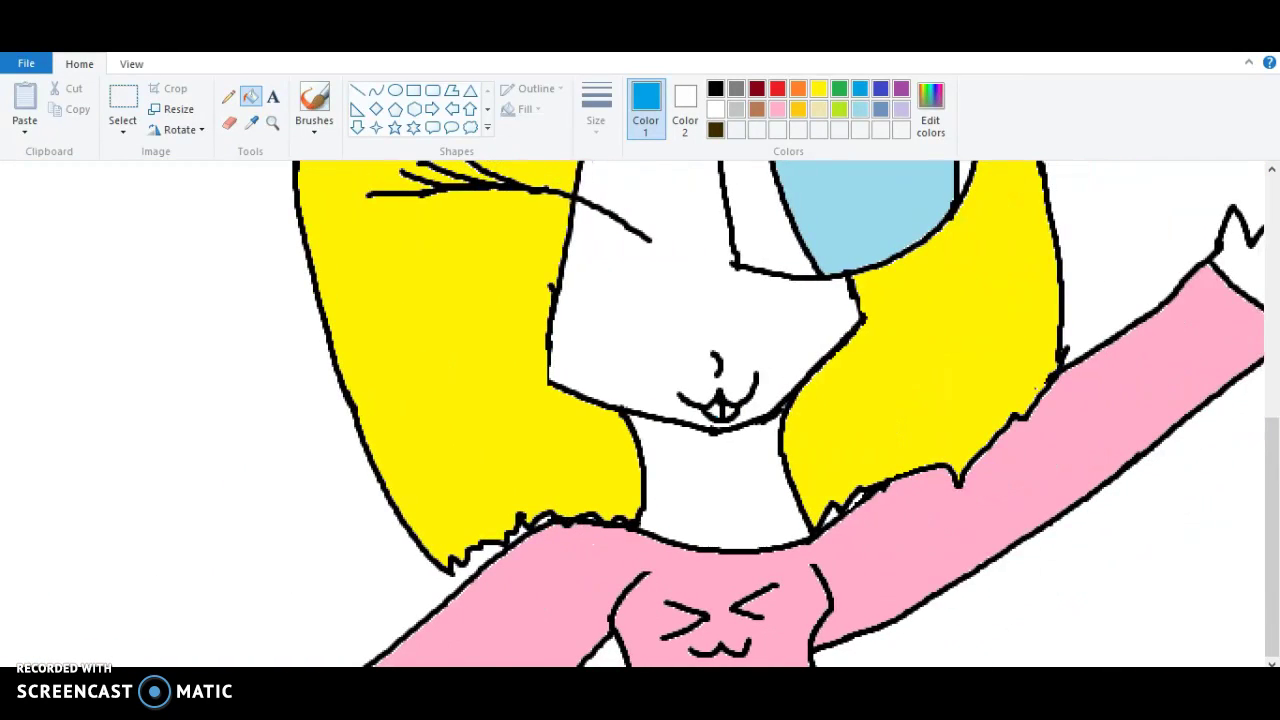
pyautogui.click(777, 109)
pyautogui.click(731, 404)
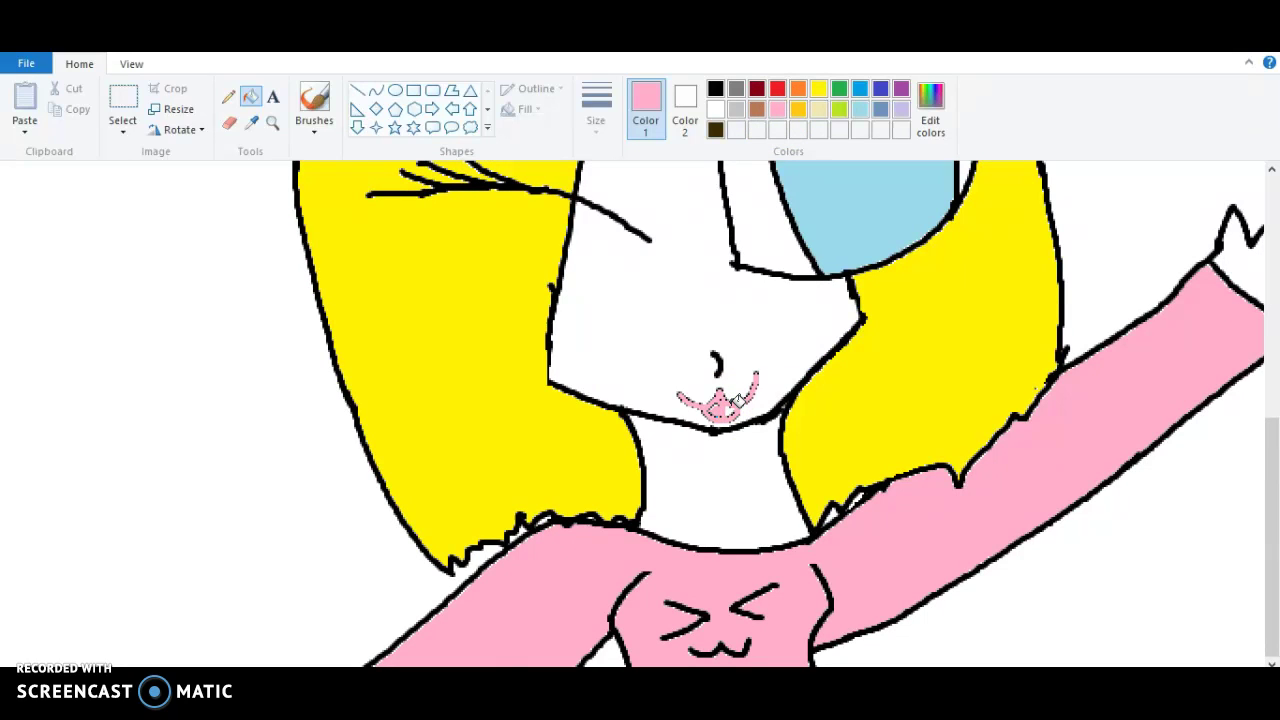
pyautogui.hotkey('ctrl', 'z')
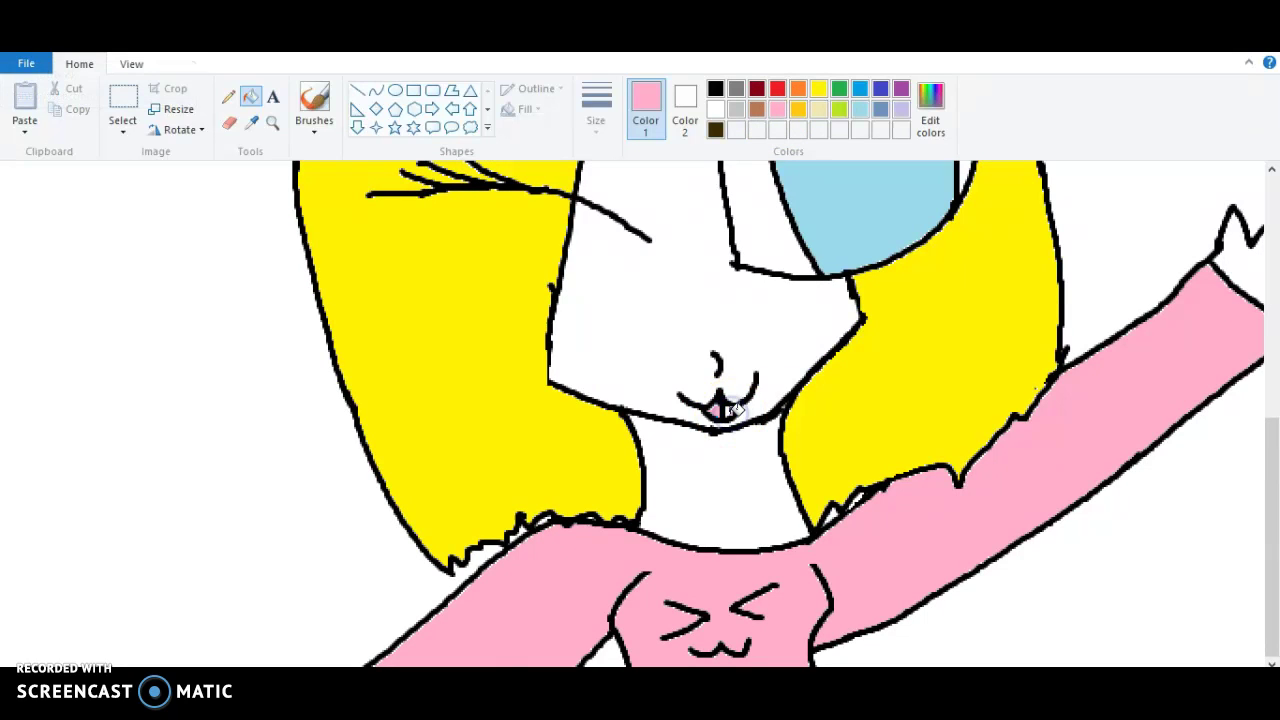
# Define a light yellow custom color with red 255, green 241, blue 145 as the drawing color.
pyautogui.scroll(-2, 731, 402)
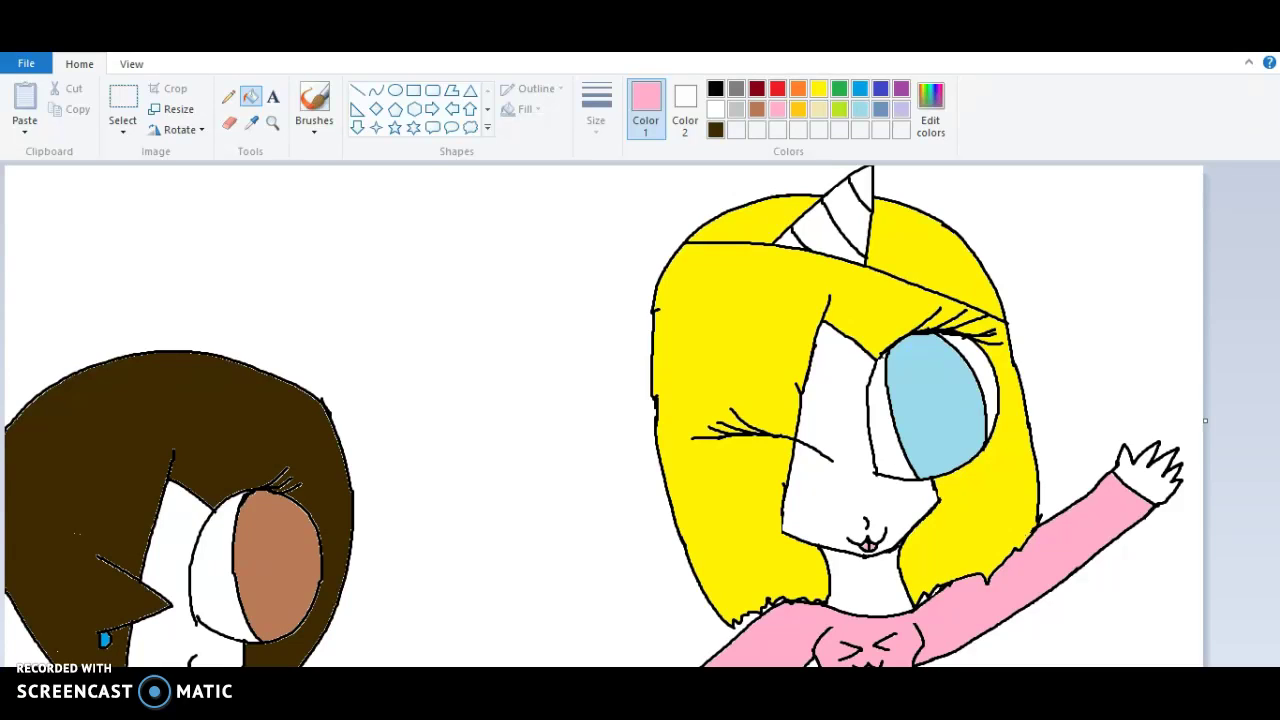
pyautogui.scroll(-1, 604, 416)
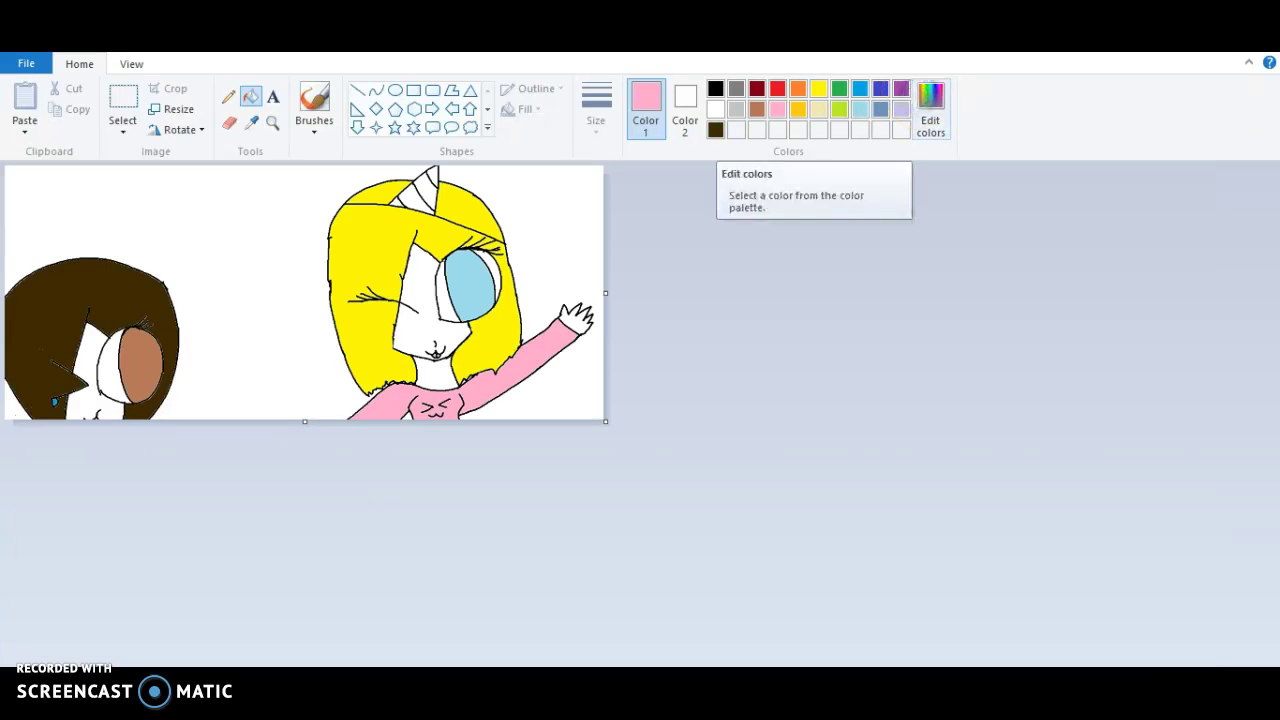
pyautogui.click(930, 108)
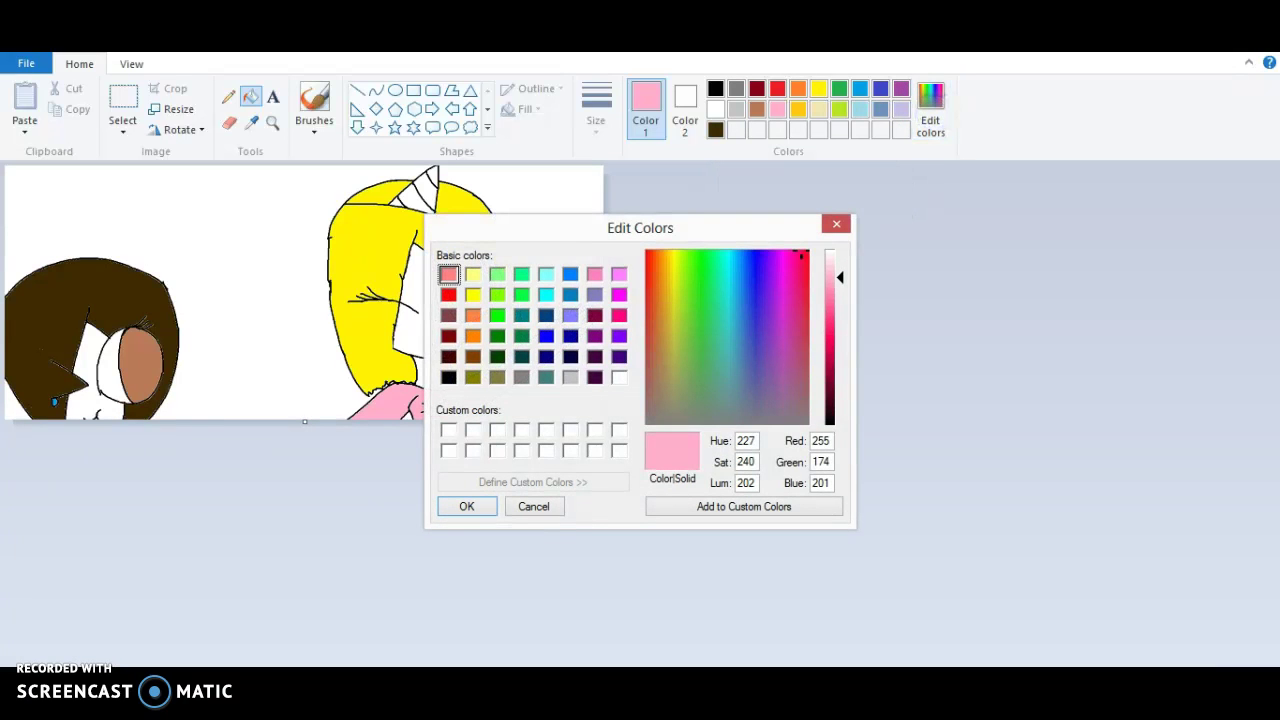
pyautogui.moveTo(664, 260); pyautogui.dragTo(669, 331)
pyautogui.moveTo(829, 280); pyautogui.dragTo(830, 311)
pyautogui.moveTo(669, 331); pyautogui.dragTo(667, 194)
pyautogui.moveTo(655, 255); pyautogui.dragTo(674, 300)
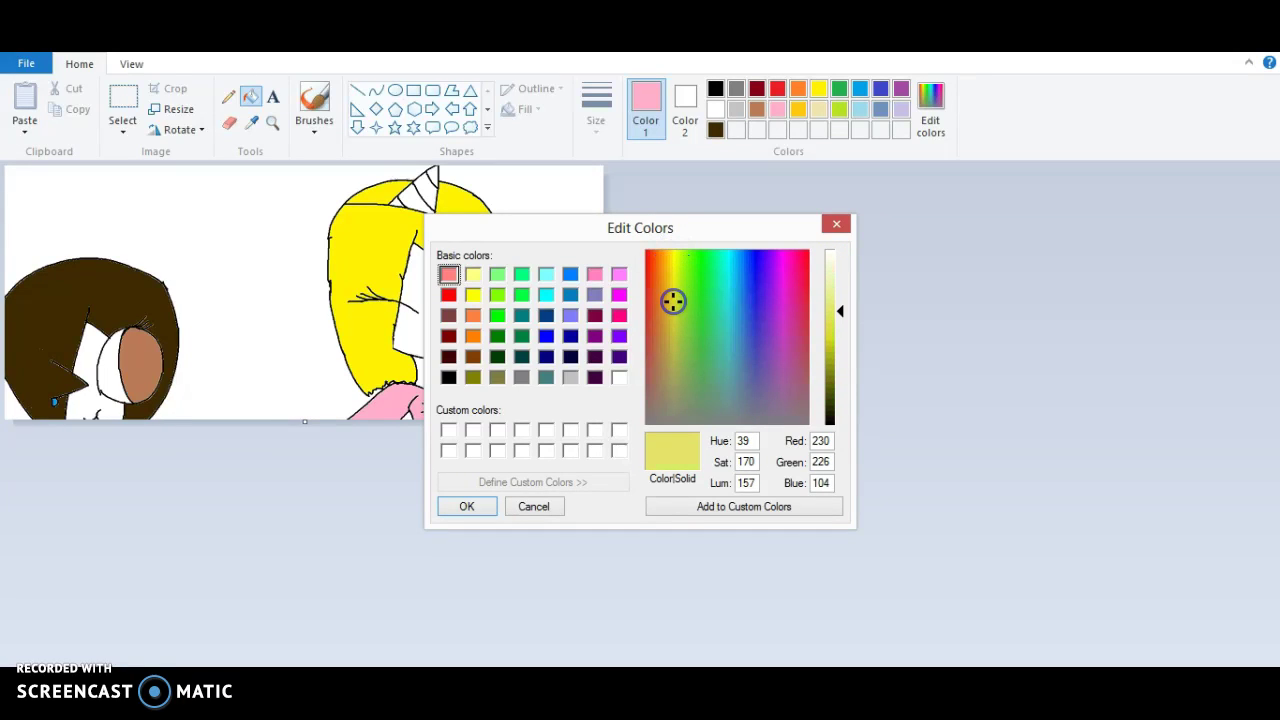
pyautogui.moveTo(833, 274)
pyautogui.mouseDown()
pyautogui.moveTo(831, 263)
pyautogui.moveTo(831, 286)
pyautogui.mouseUp()
pyautogui.moveTo(673, 301); pyautogui.dragTo(669, 209)
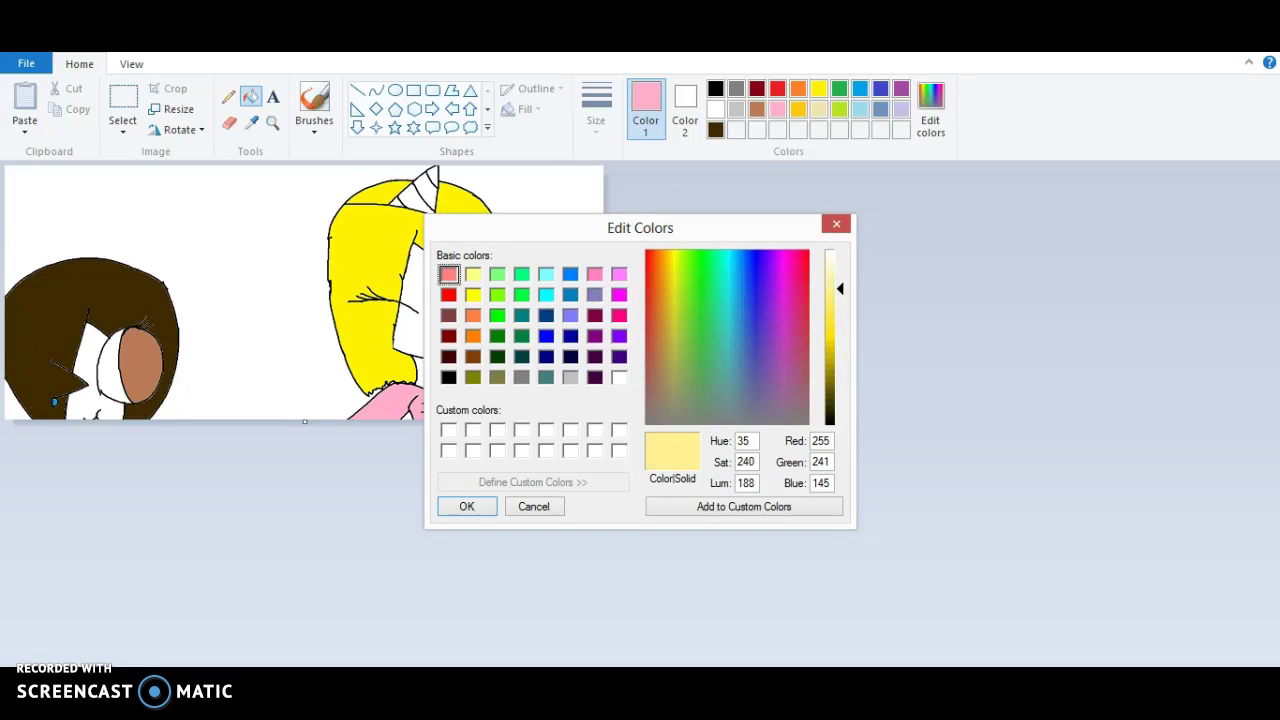
pyautogui.click(470, 505)
# Try the light yellow on the waving figure's face, undo it, and lighten the color to red 255, green 250, blue 210.
pyautogui.click(424, 332)
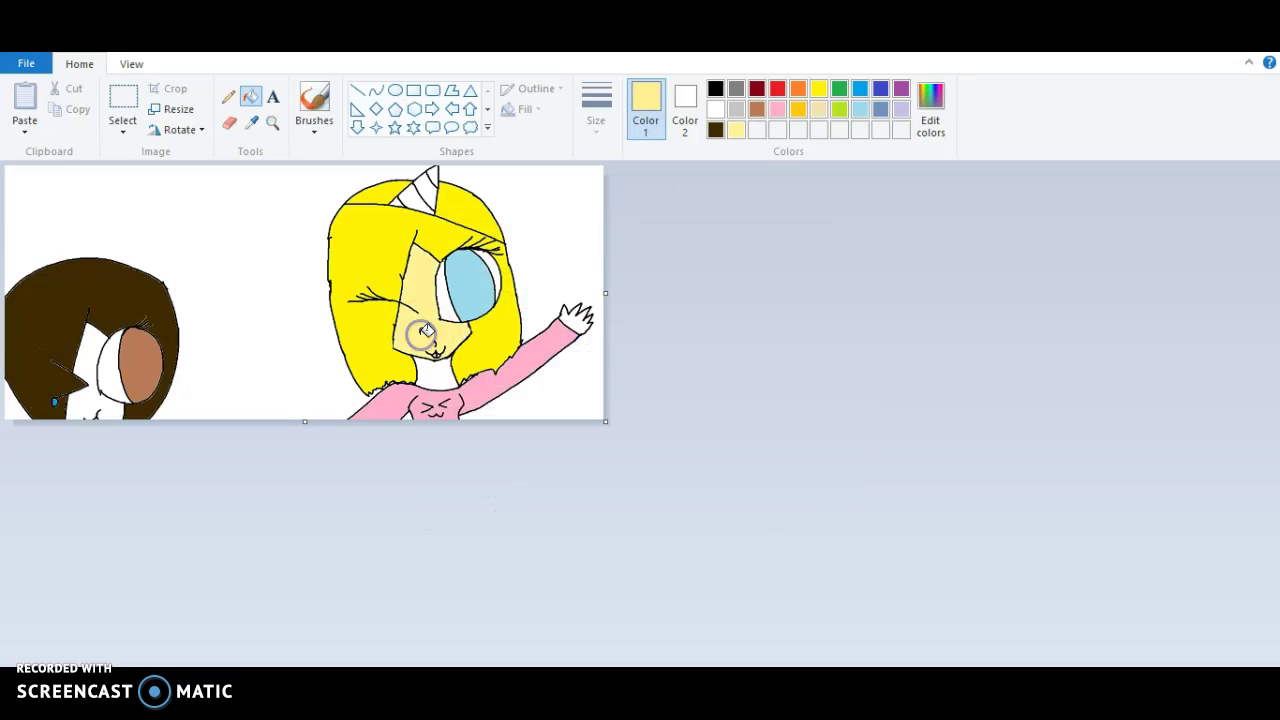
pyautogui.hotkey('ctrl', 'z')
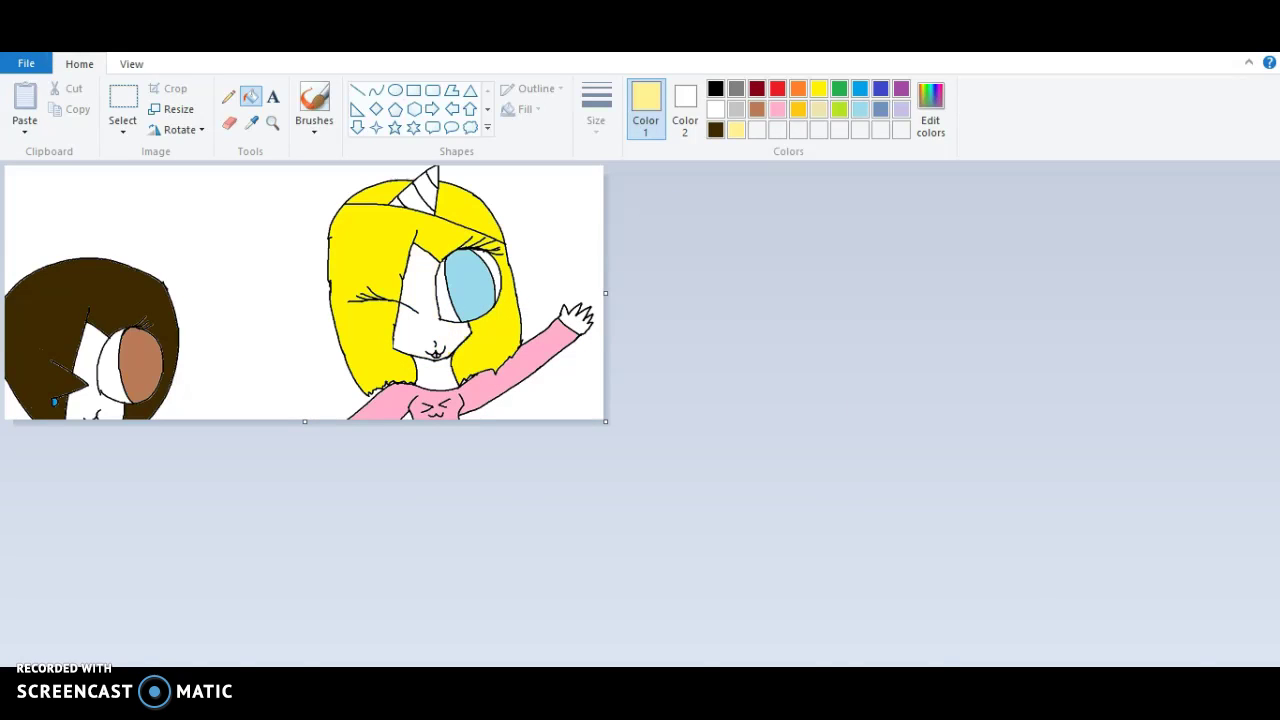
pyautogui.hotkey('ctrl', 'pageup')
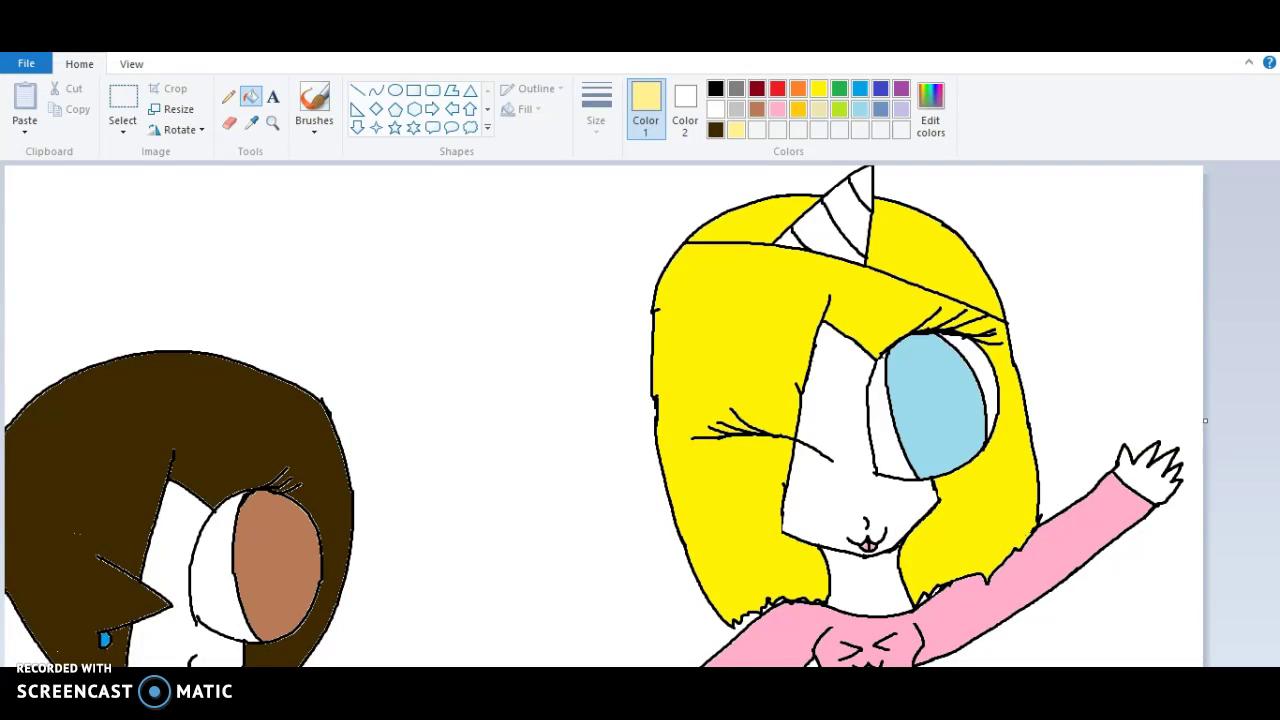
pyautogui.click(930, 105)
pyautogui.moveTo(829, 257)
pyautogui.mouseDown()
pyautogui.moveTo(829, 281)
pyautogui.moveTo(831, 266)
pyautogui.mouseUp()
pyautogui.click(606, 578)
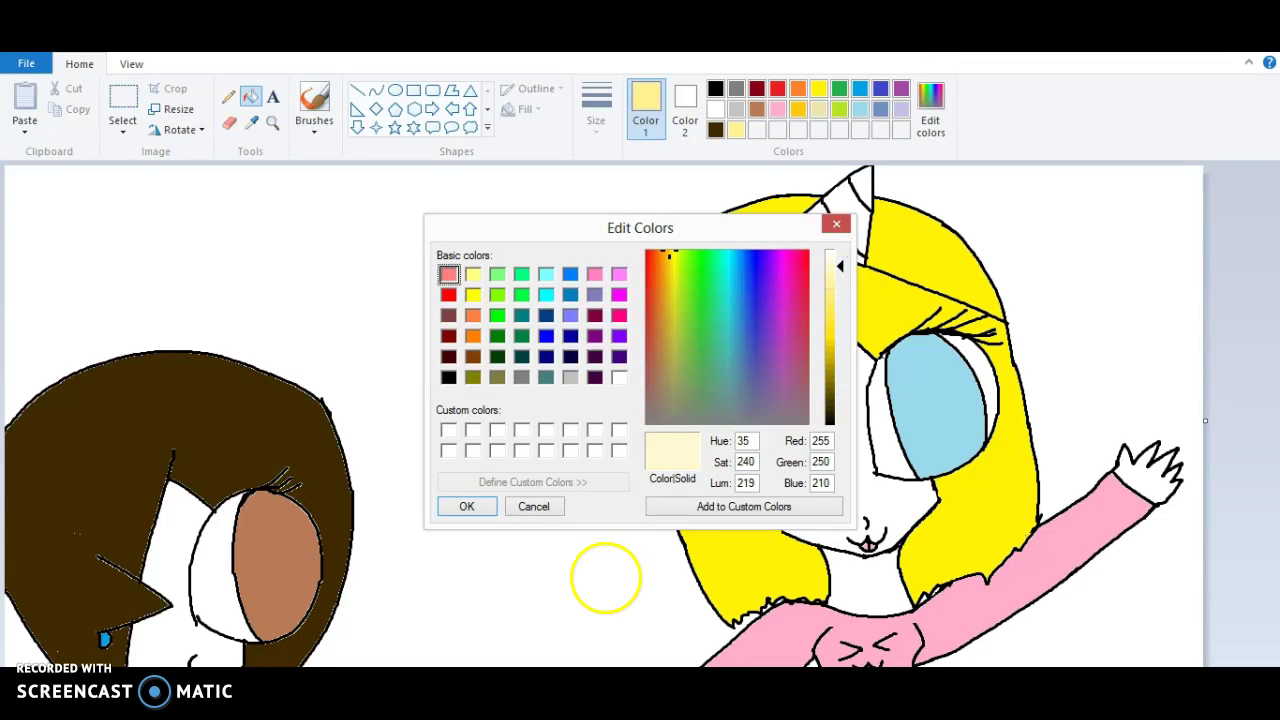
pyautogui.click(466, 506)
# Fill the waving figure's face, neck and hand and the other figure's face with the pale cream color.
pyautogui.click(846, 483)
pyautogui.click(864, 585)
pyautogui.click(1145, 478)
pyautogui.click(173, 622)
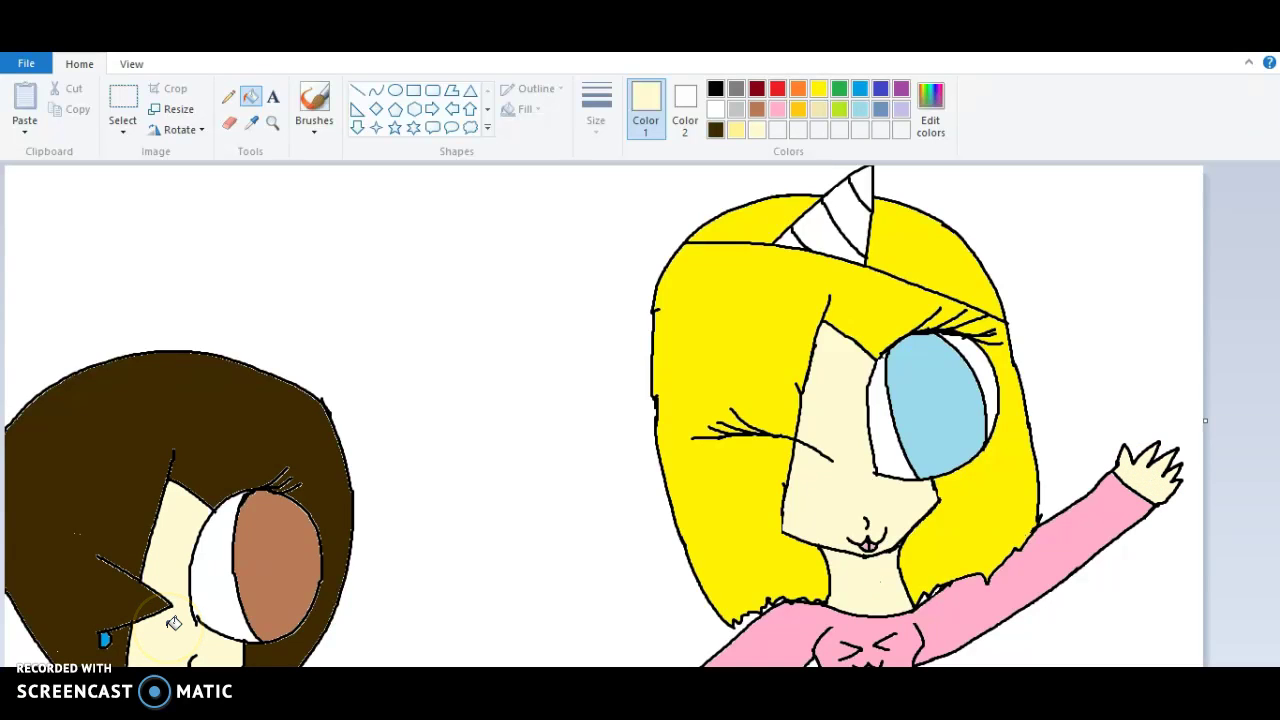